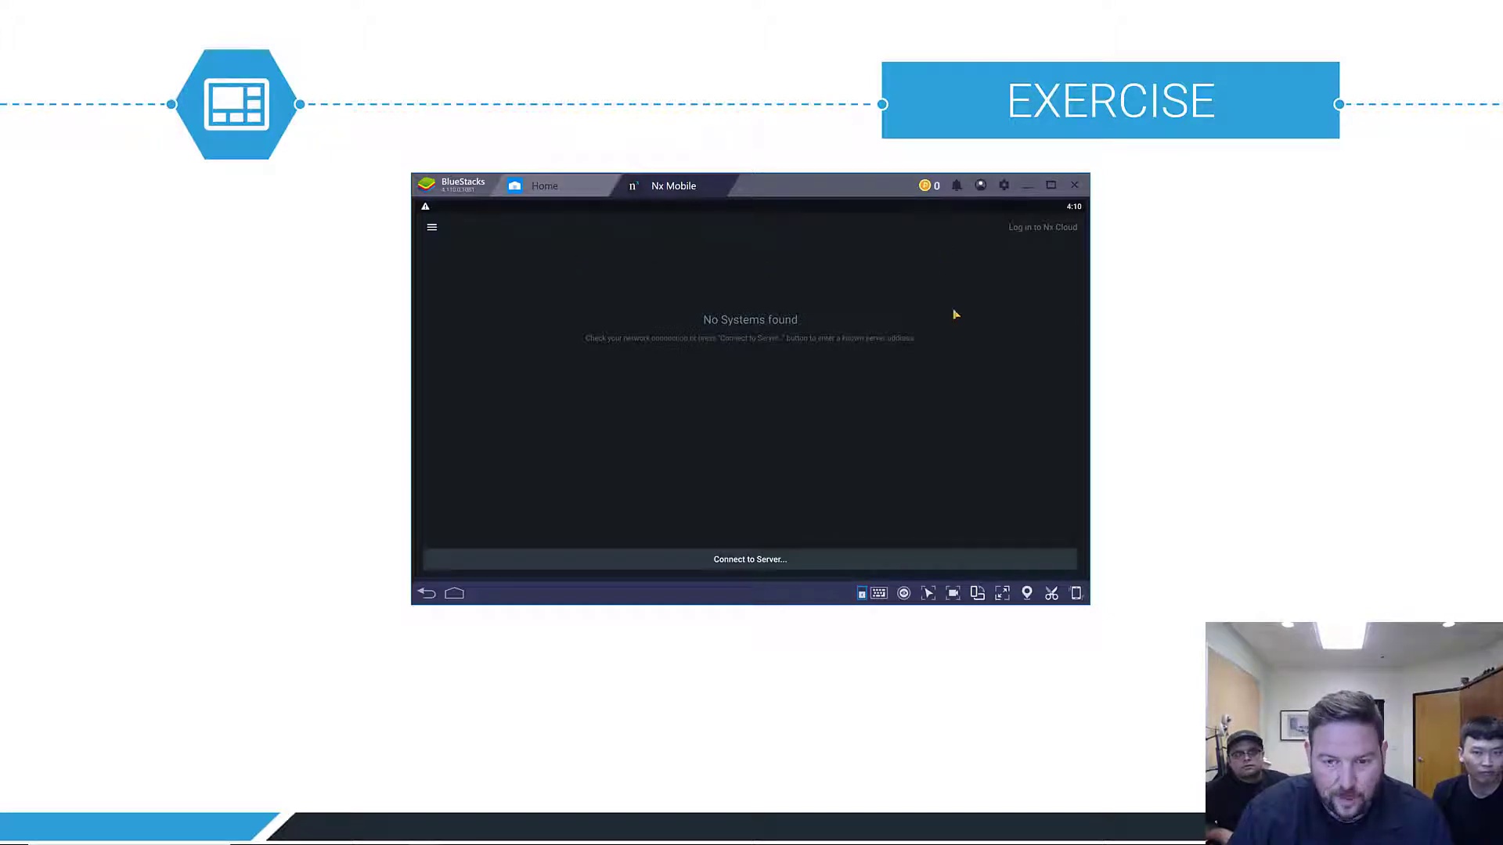
# Log in to Nx Cloud and open the Tony's Demo system card
pyautogui.click(1021, 231)
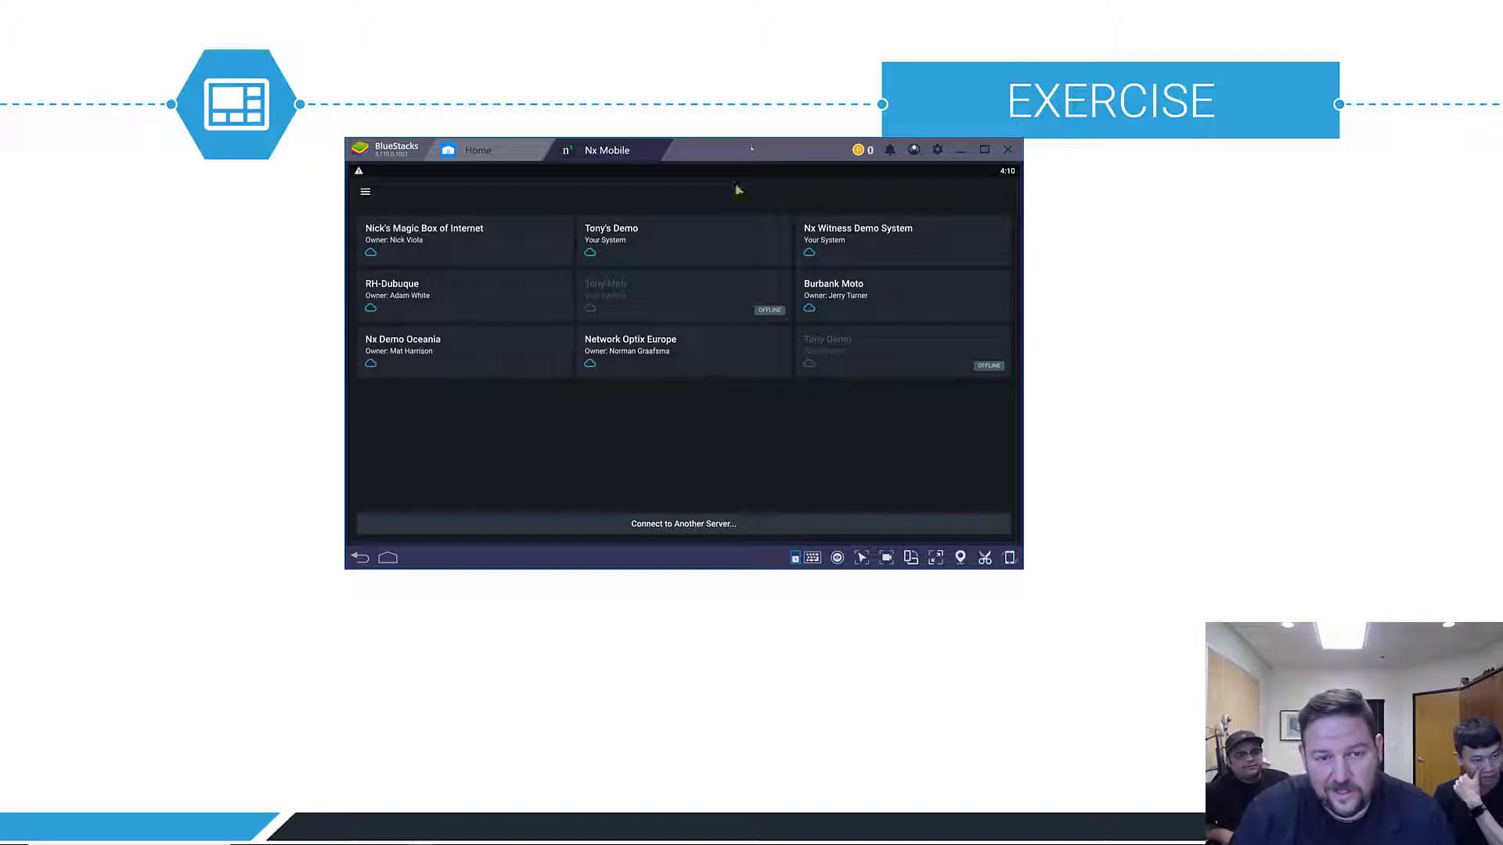
pyautogui.click(648, 270)
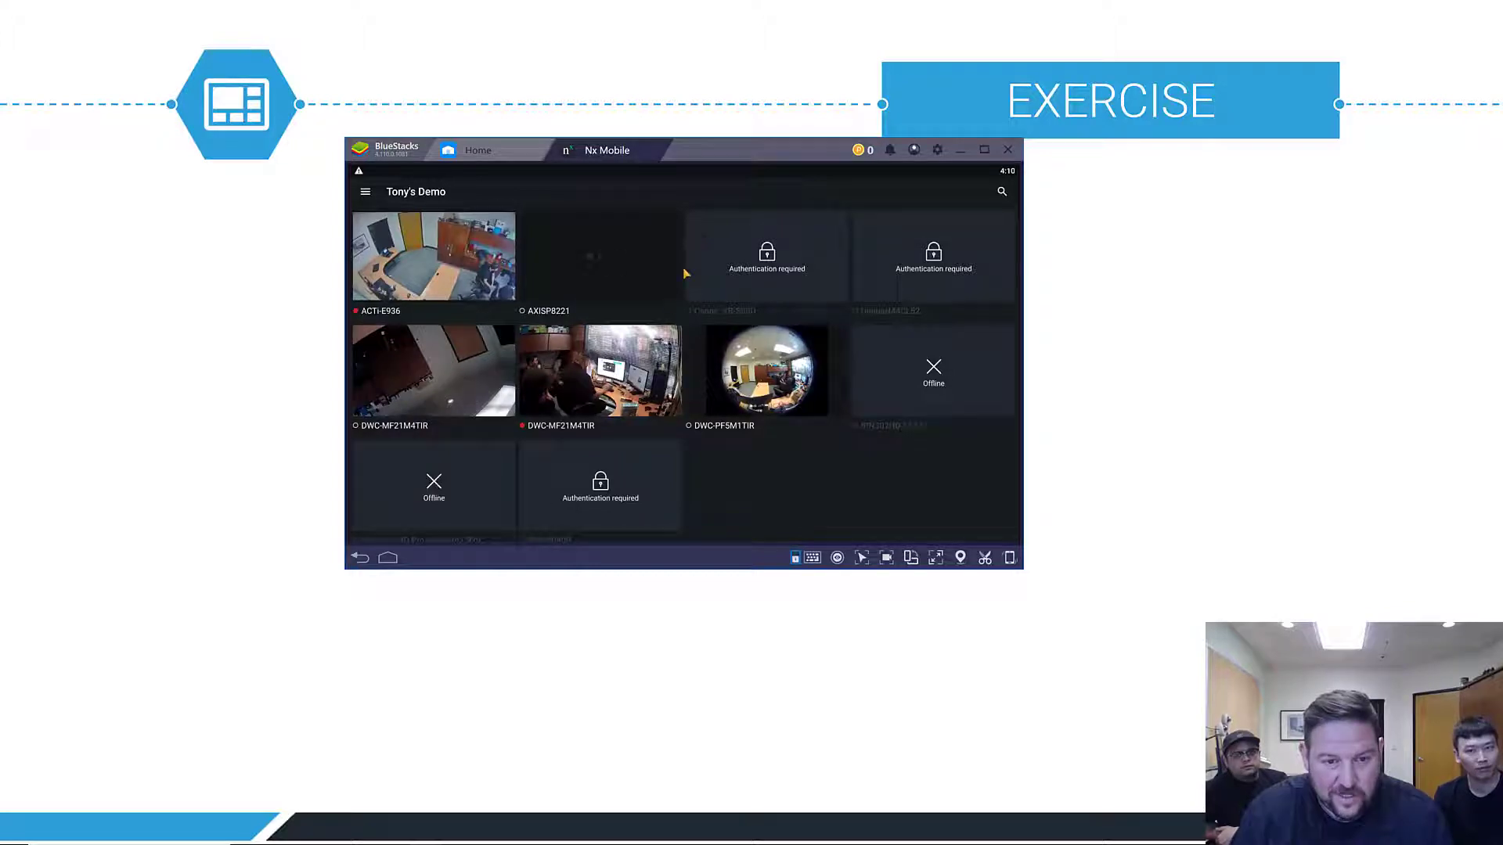
# Open camera DWC-MF21M4TIR's live feed from the Tony's Demo grid
pyautogui.click(629, 374)
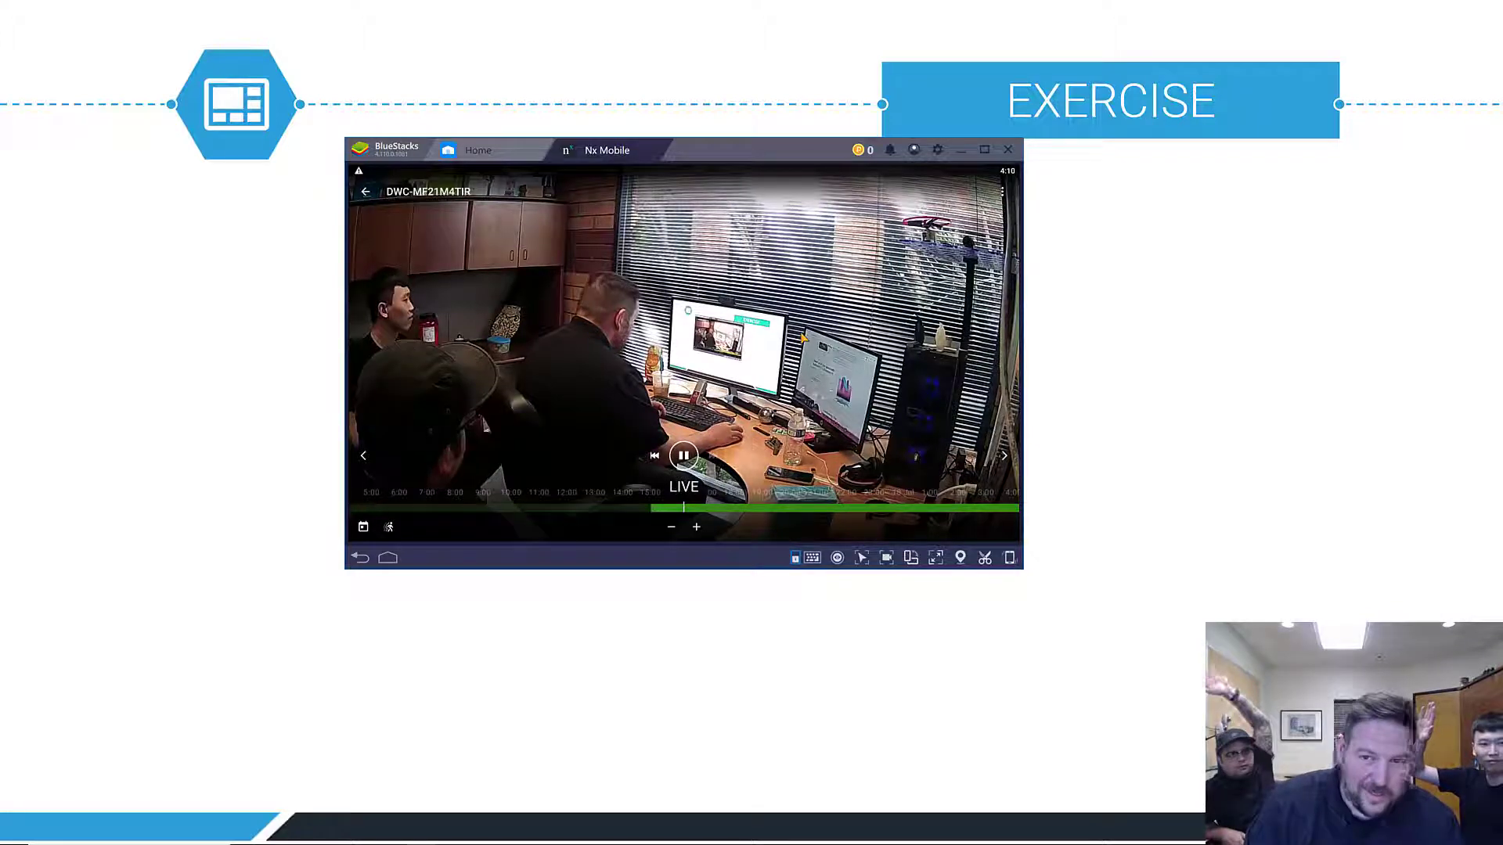
pyautogui.scroll(2, 684, 352)
pyautogui.scroll(-3, 611, 481)
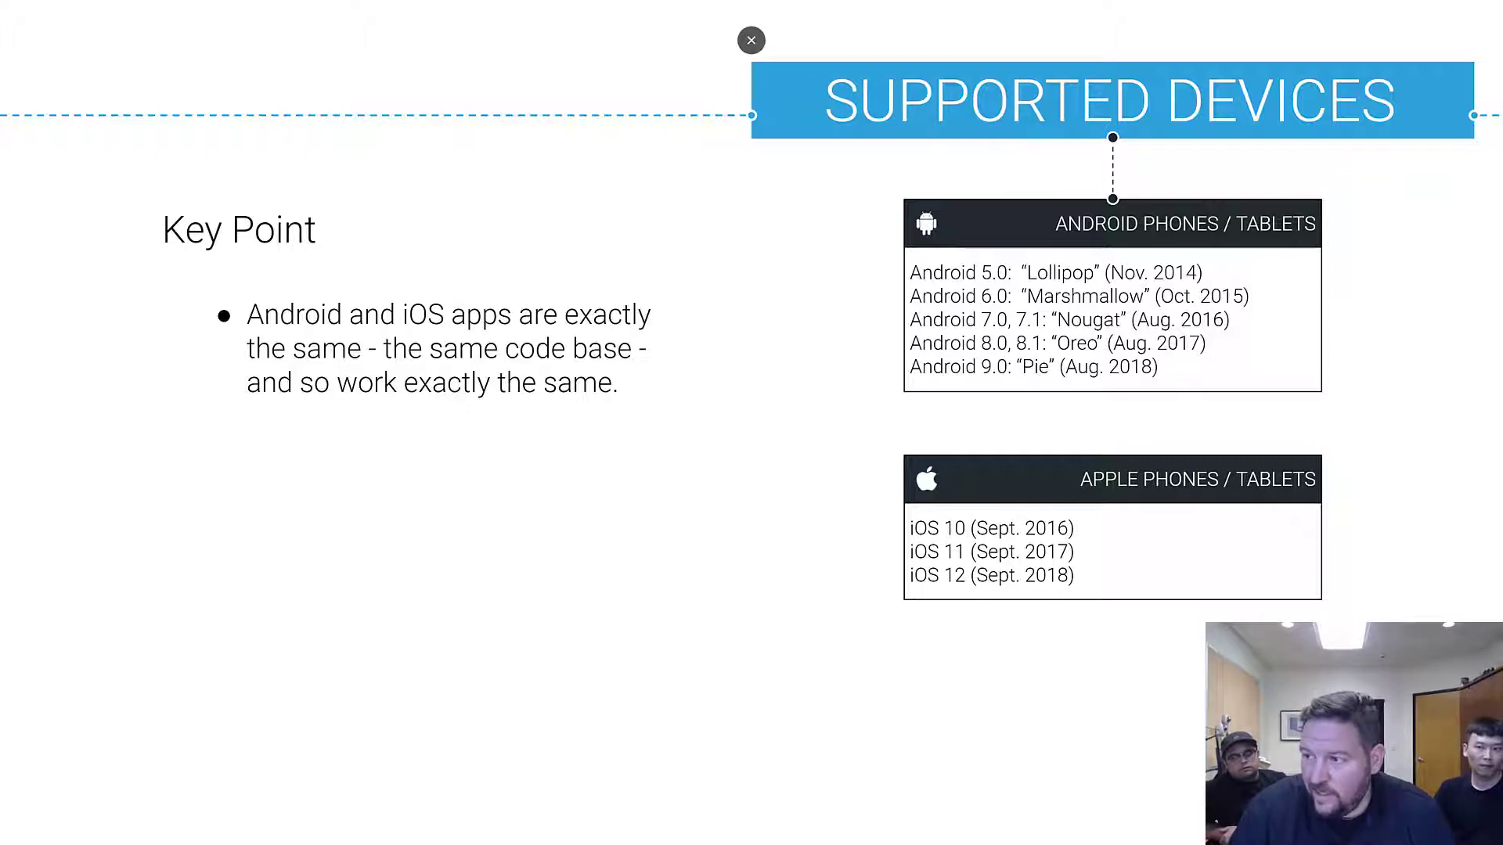
# Bring the Nx Witness Mobile window back over the presentation slide
pyautogui.hotkey('alt', 'Tab')
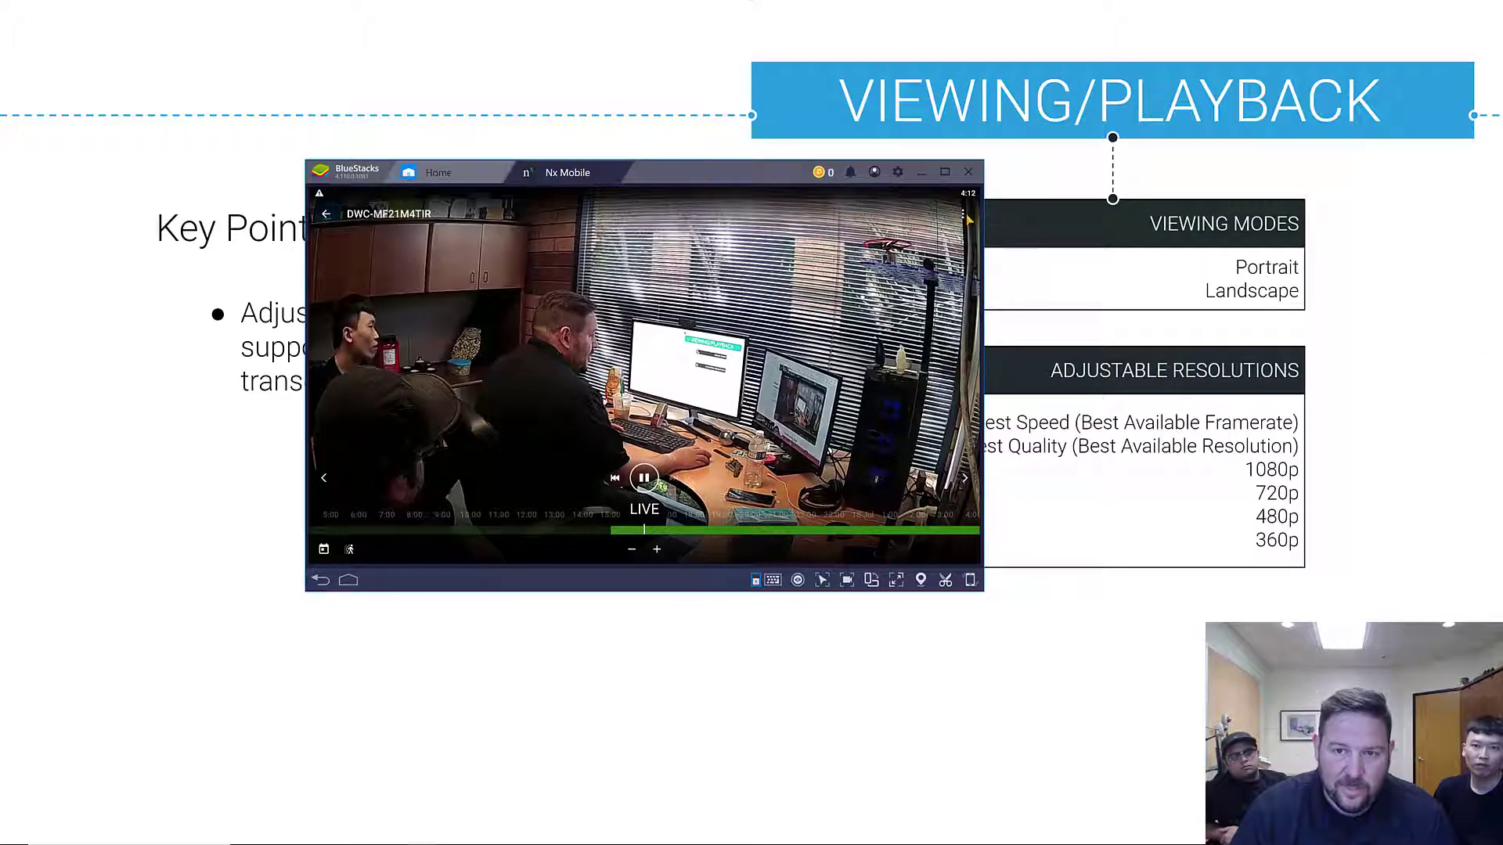
# Switch the DWC-MF21M4TIR stream quality to 480p
pyautogui.click(965, 216)
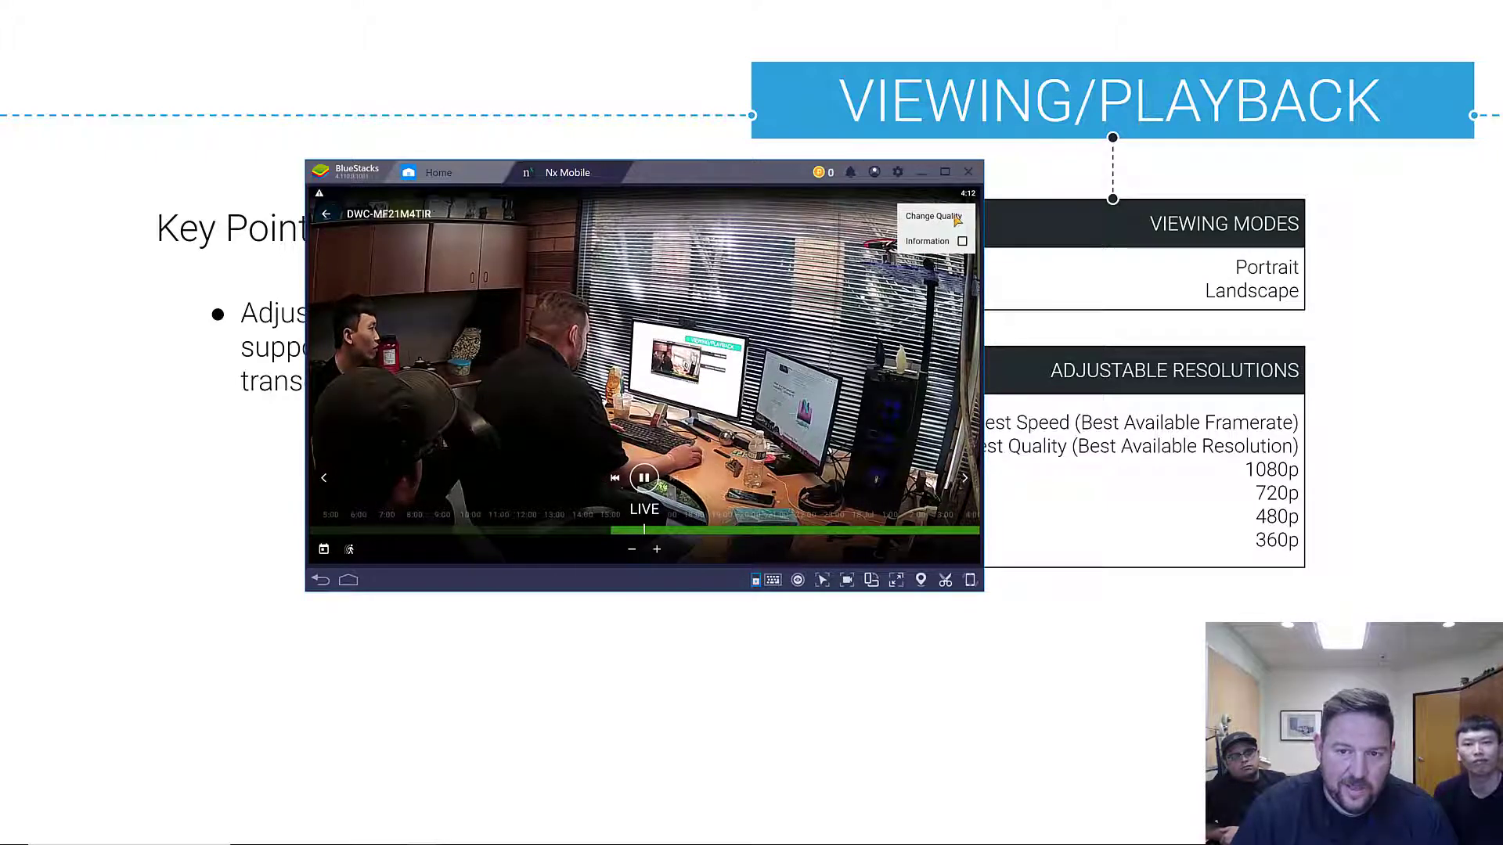
pyautogui.click(956, 220)
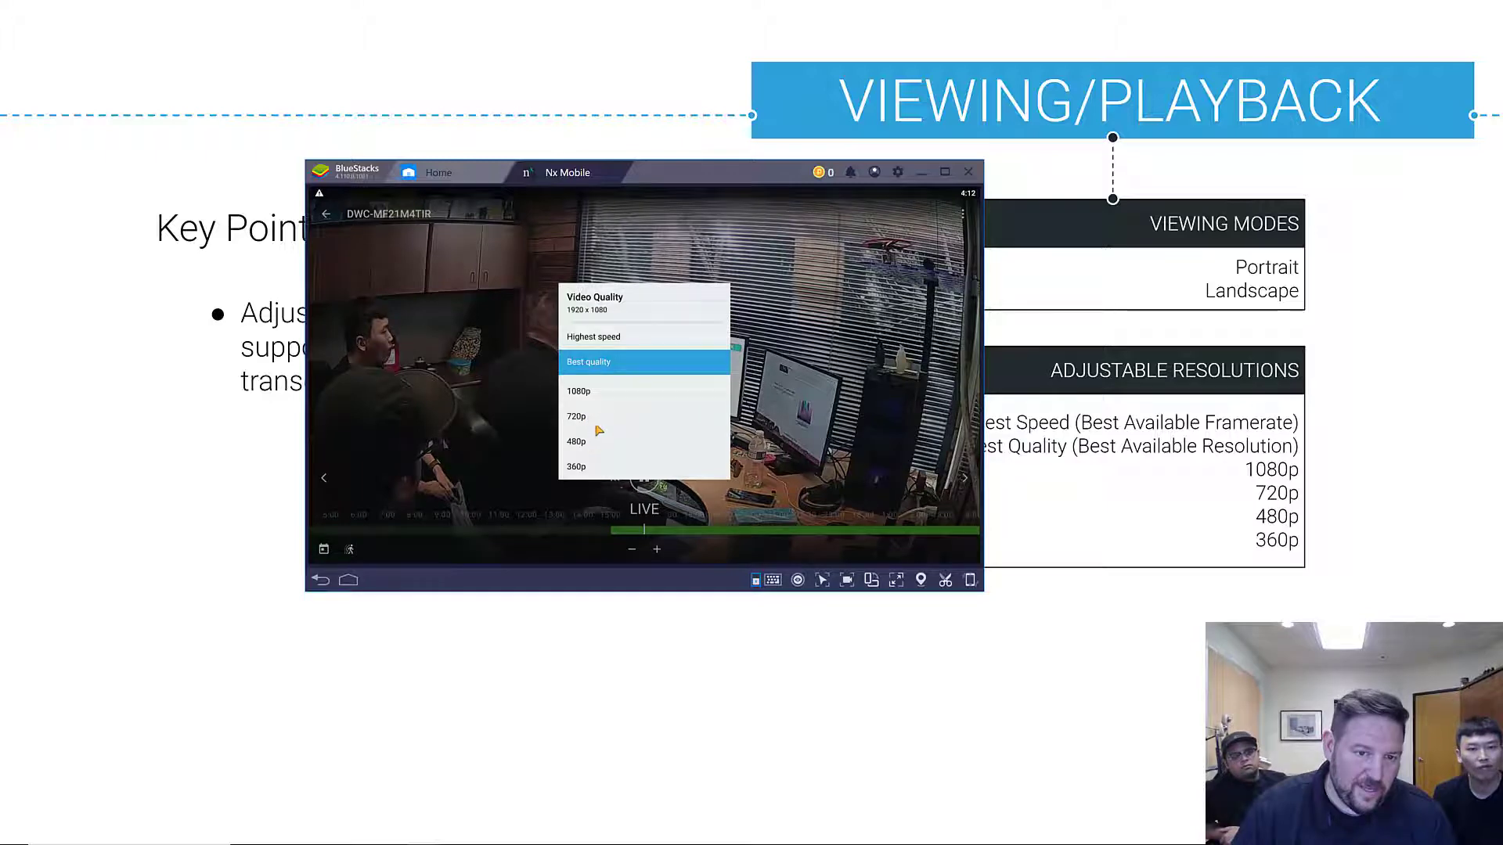
pyautogui.click(579, 443)
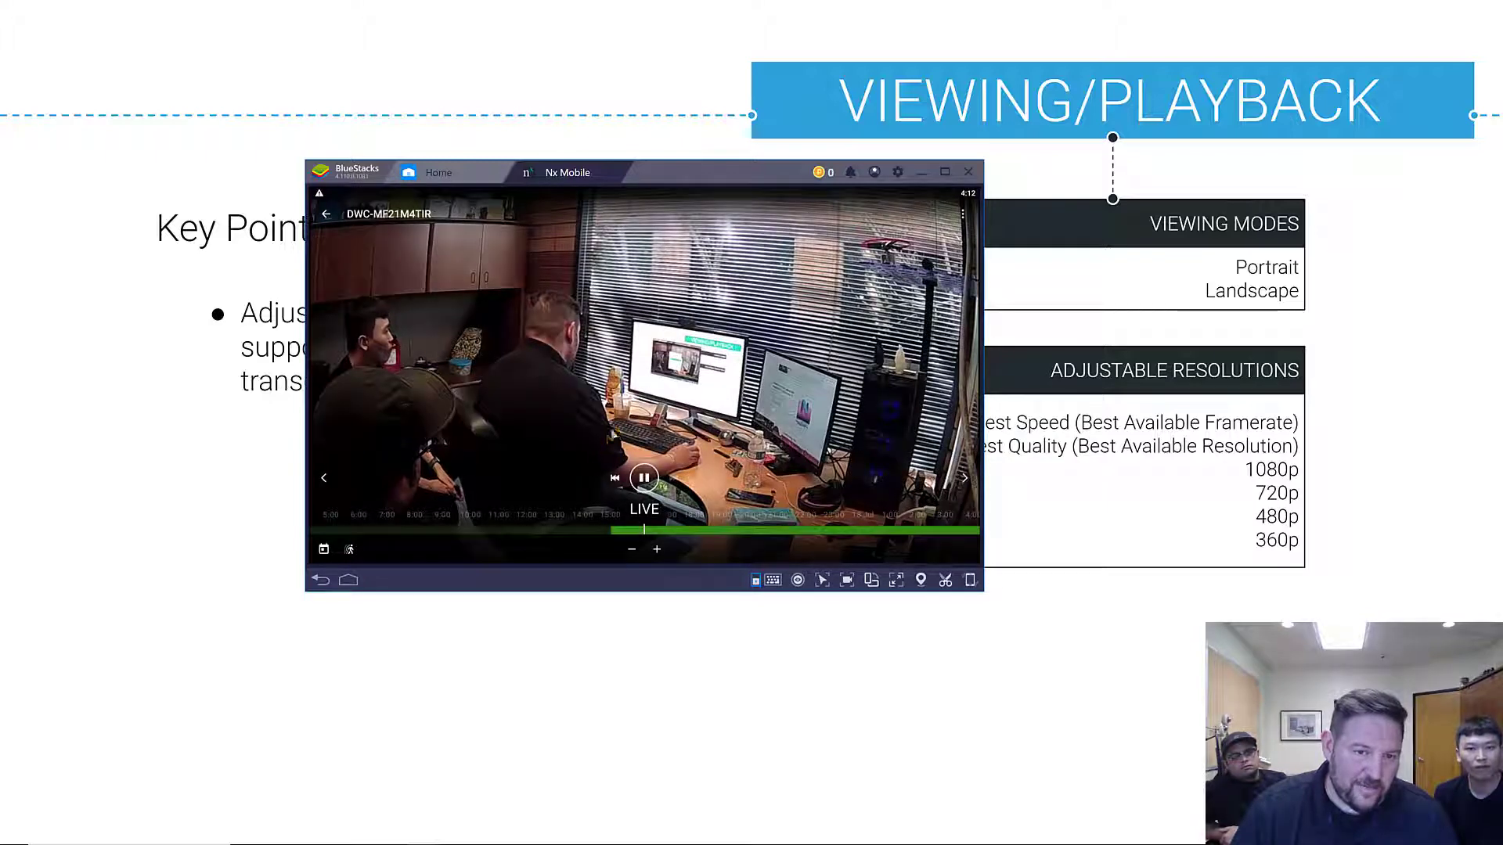
# Show the stream information overlay, then restore 1080p stream quality
pyautogui.click(964, 213)
pyautogui.click(956, 241)
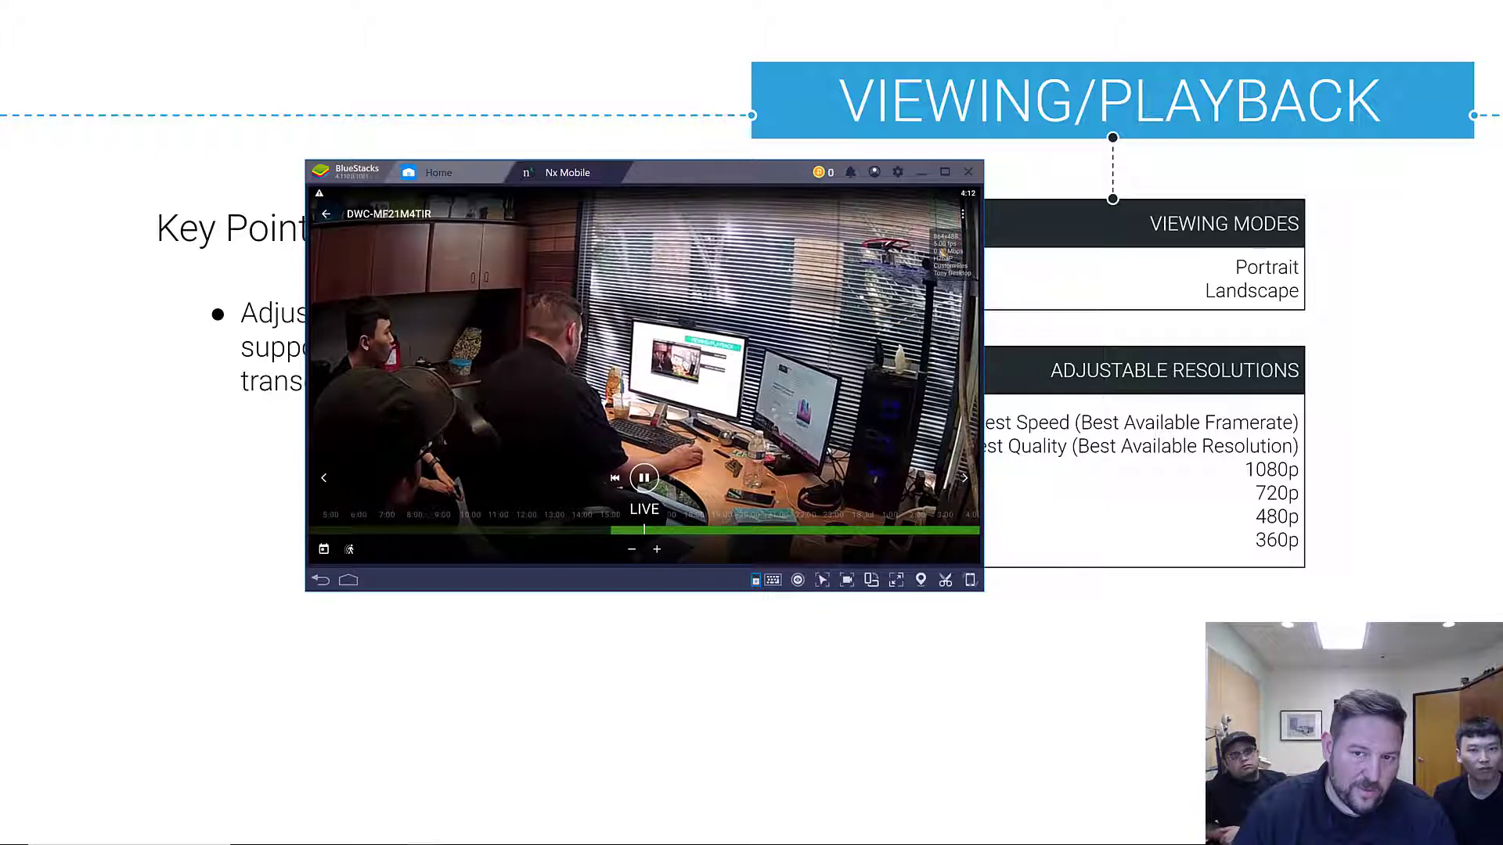
pyautogui.click(964, 214)
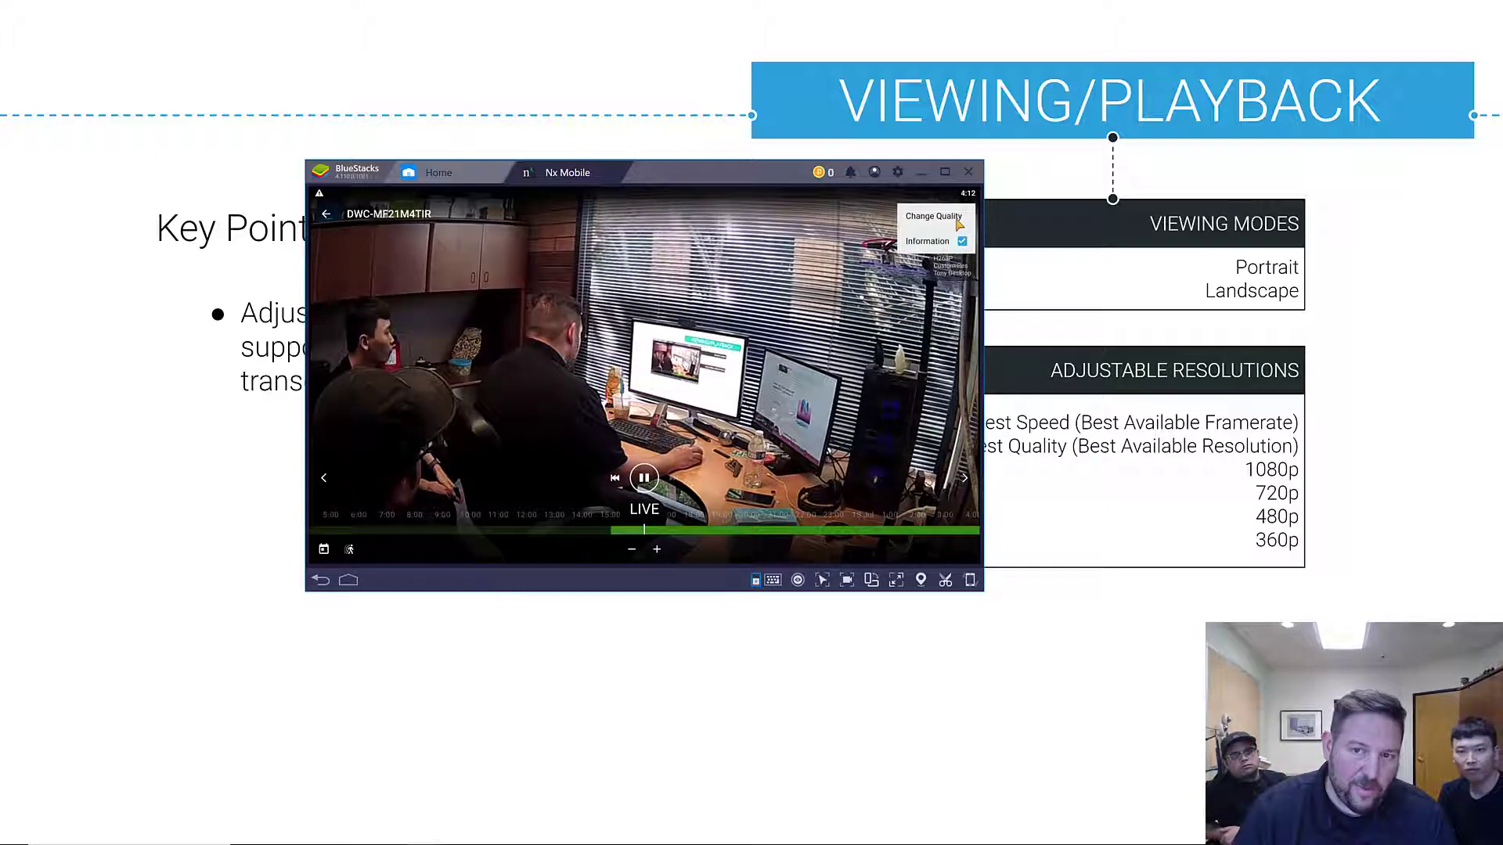
pyautogui.click(940, 213)
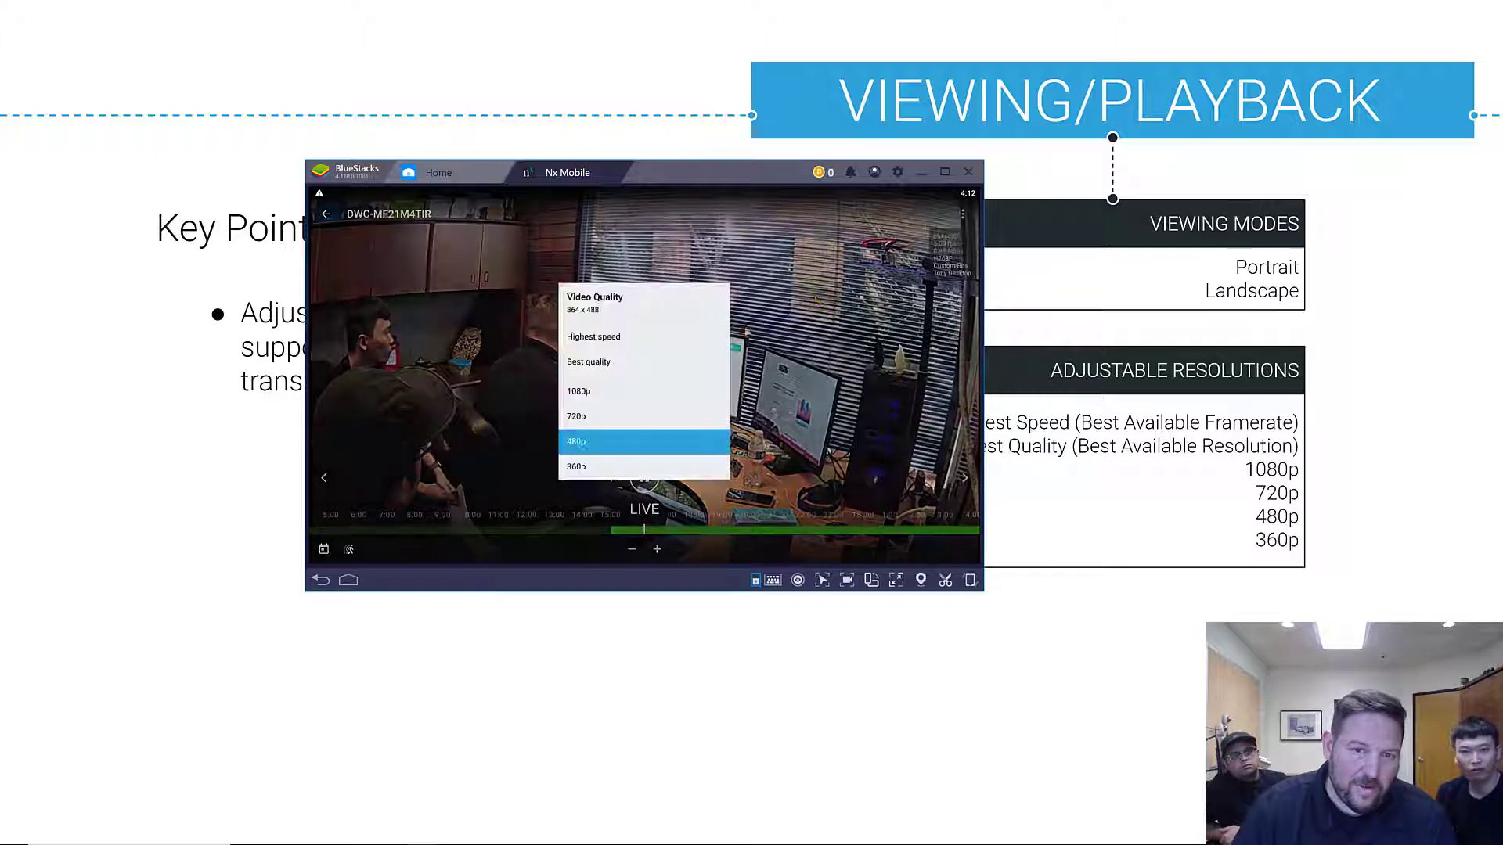
pyautogui.click(657, 397)
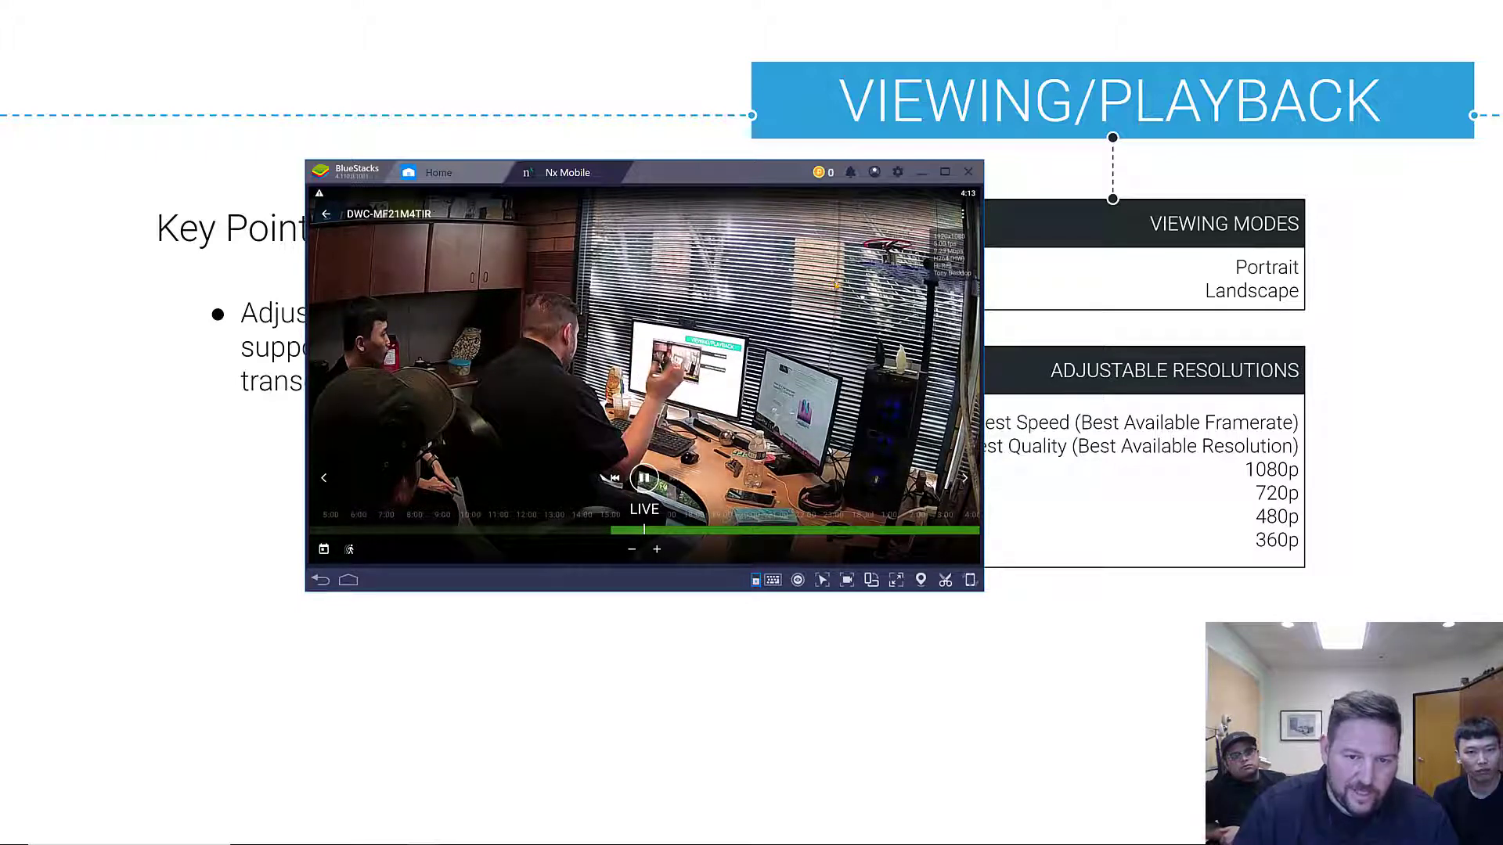
# Bring up the DWC-MF21M4TIR stream options menu
pyautogui.click(964, 216)
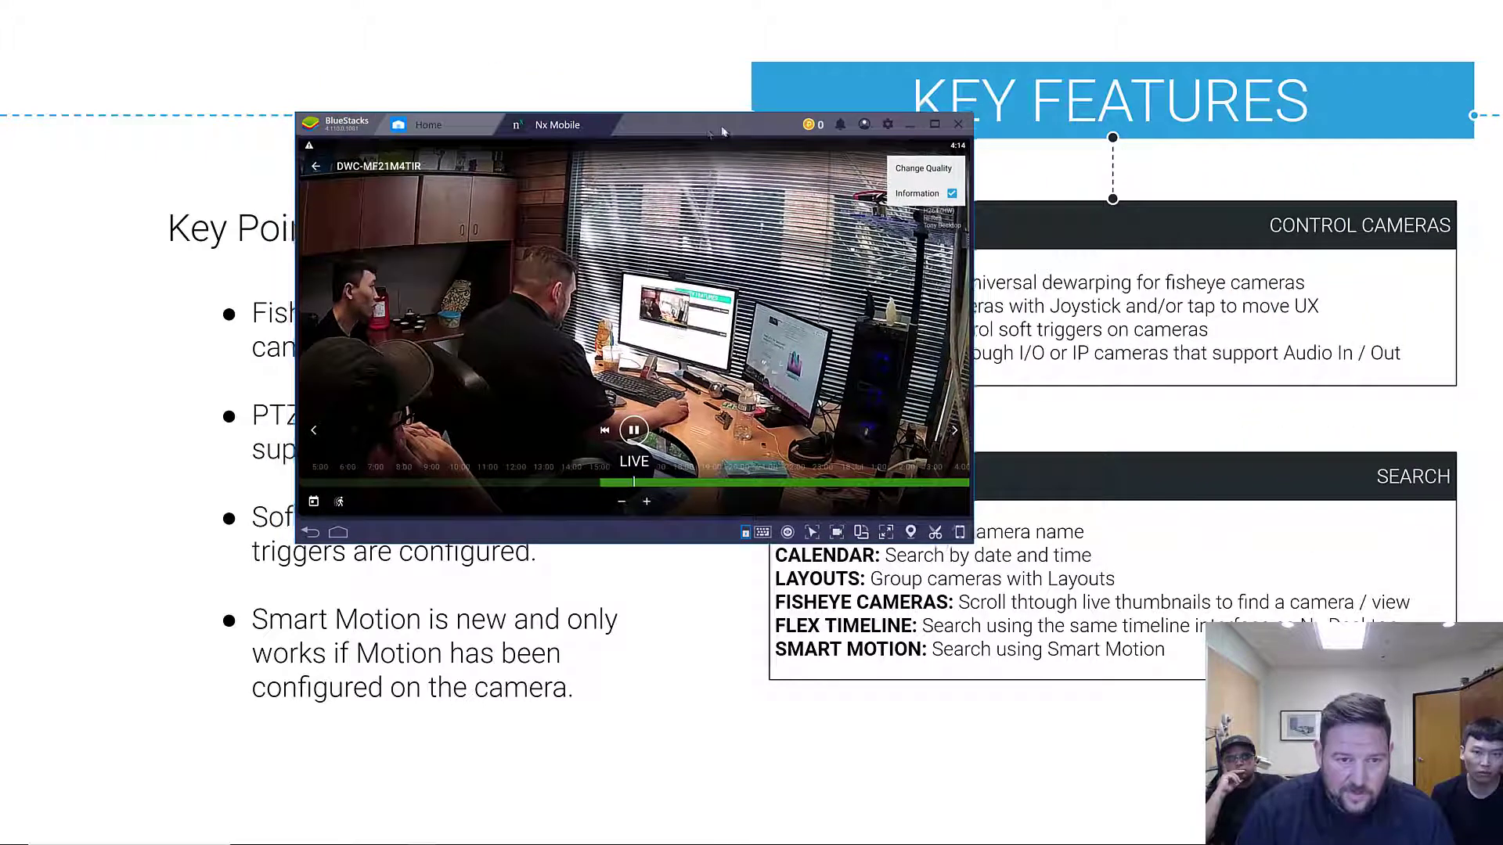
# Return to the camera grid and open the DWC-PF5M1TIR fisheye camera
pyautogui.click(314, 169)
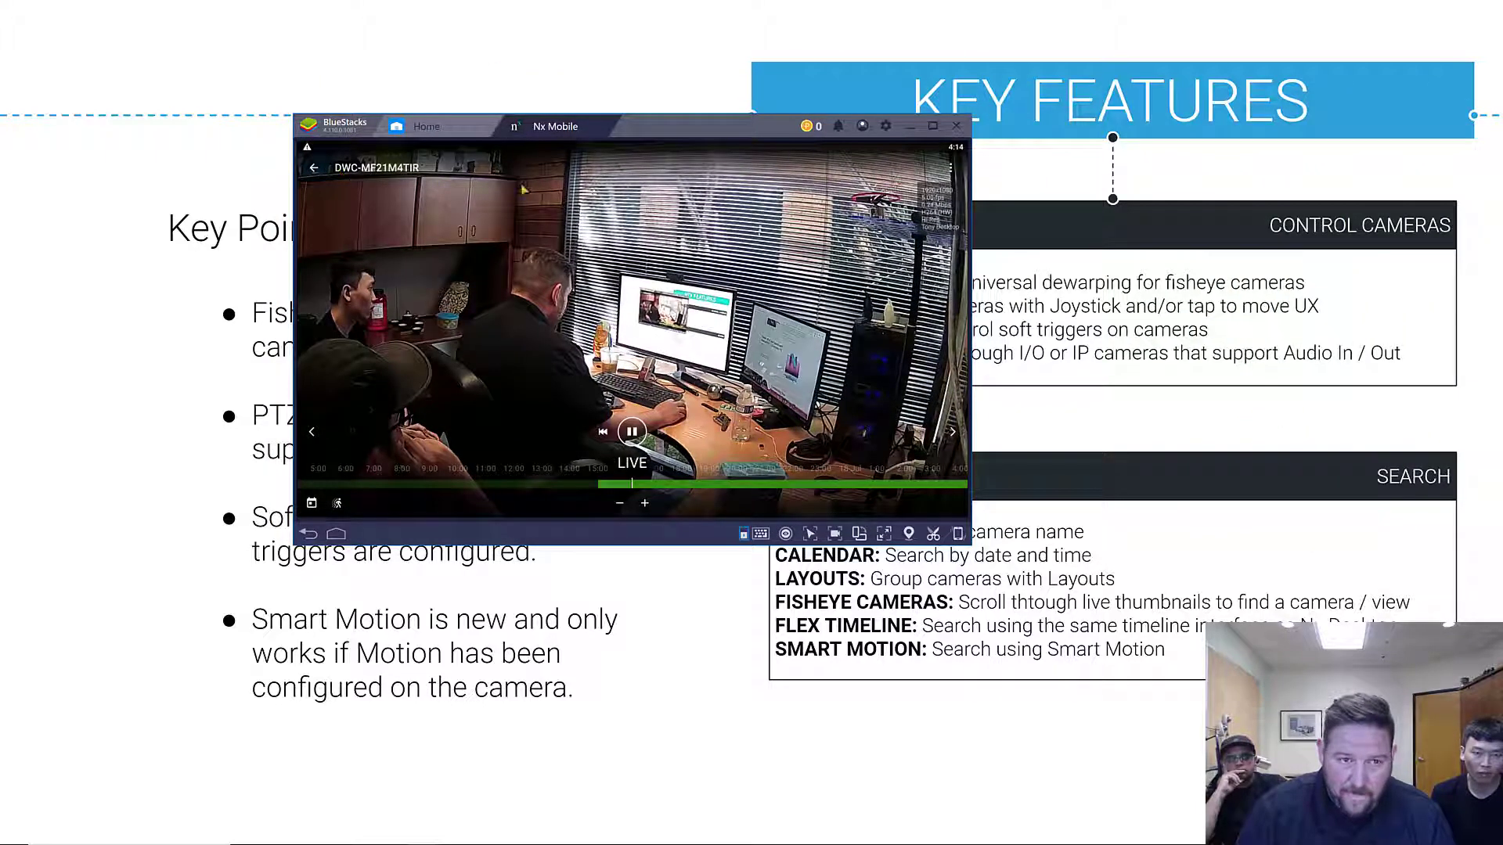
pyautogui.click(313, 167)
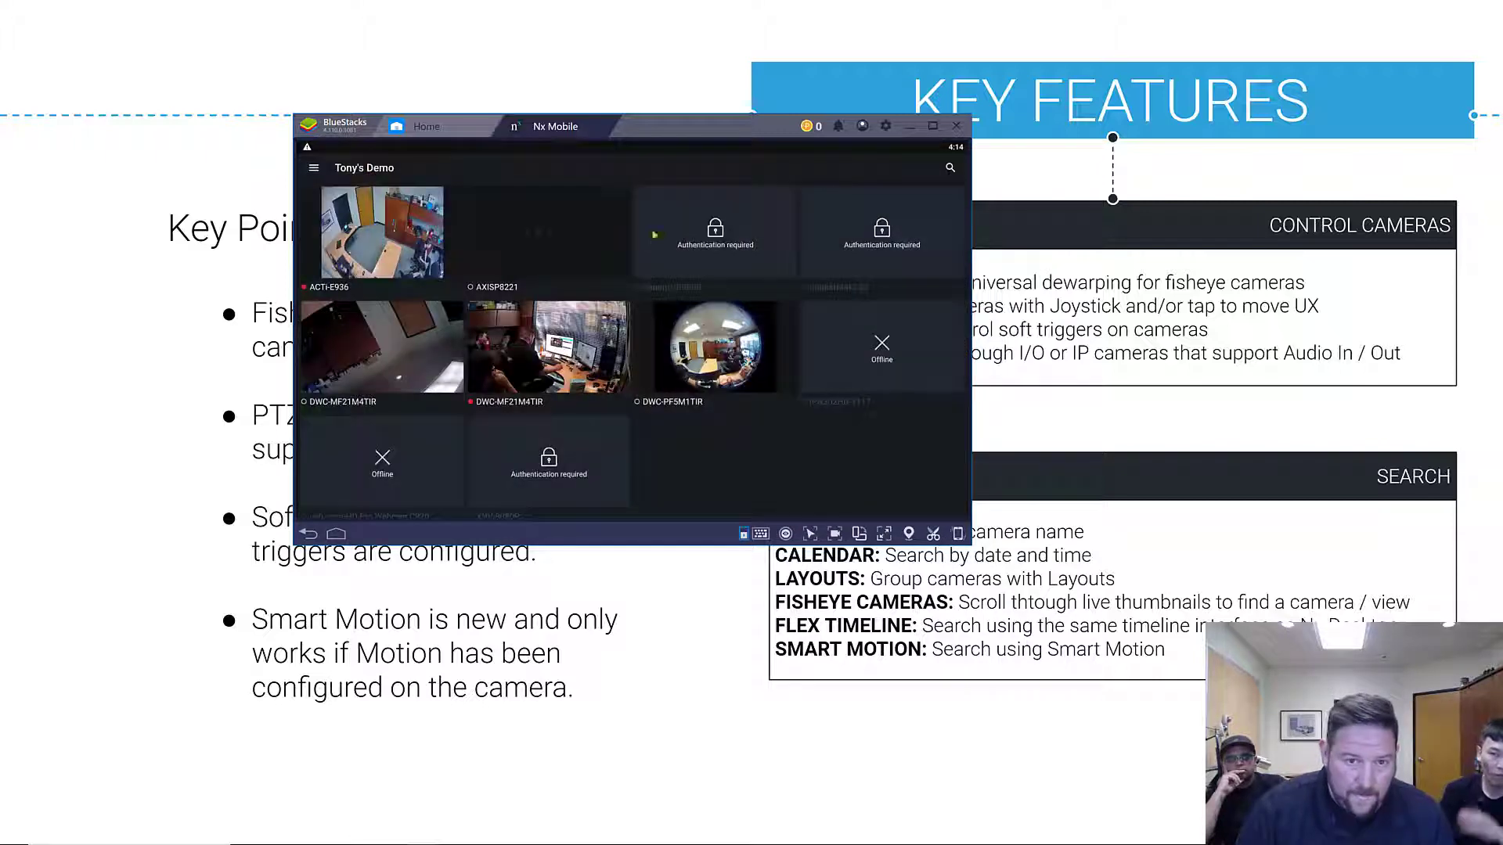
pyautogui.click(745, 361)
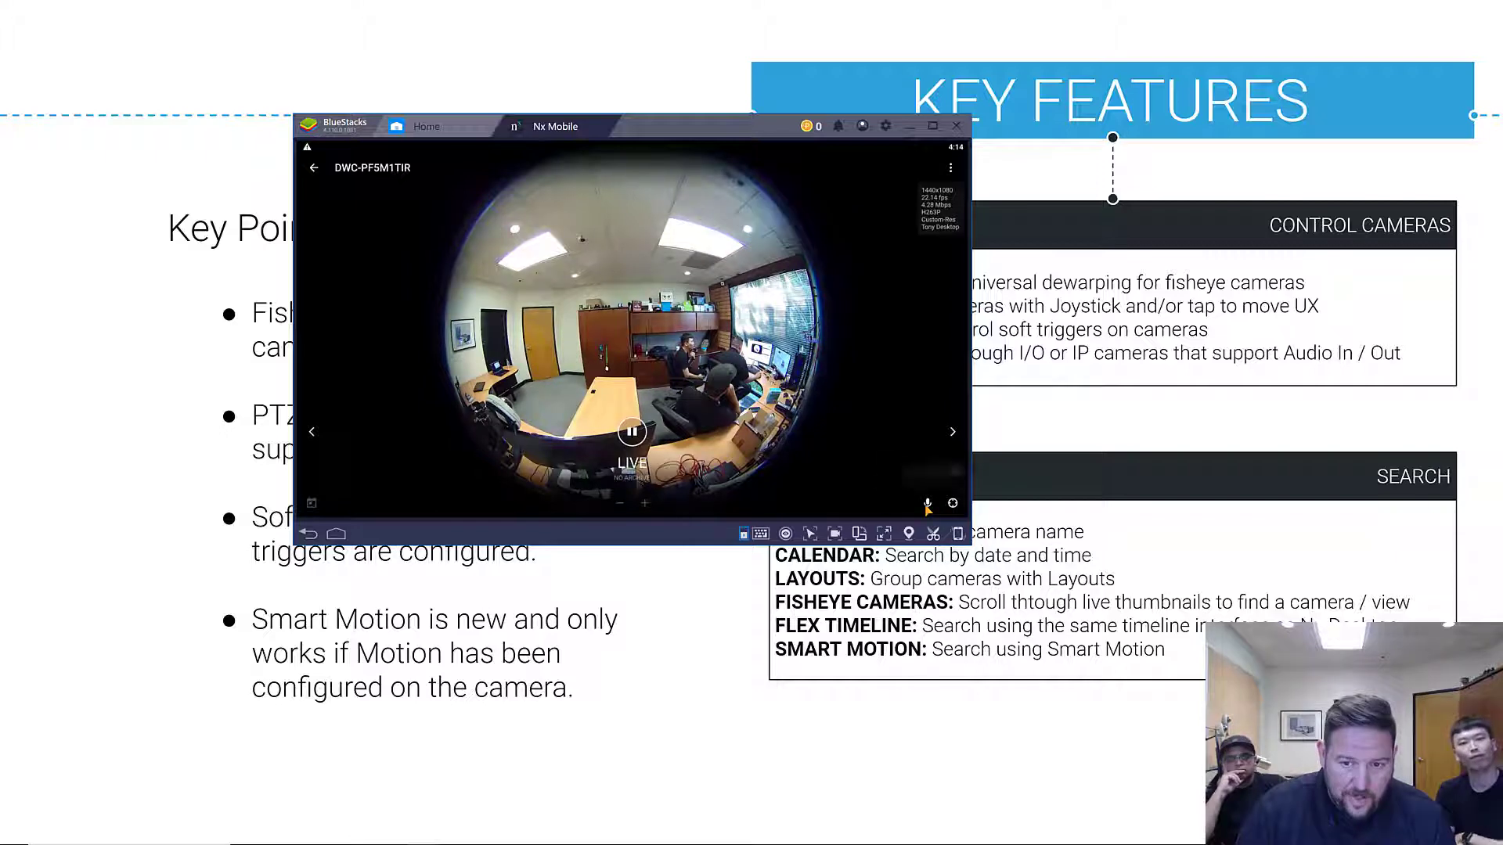
# Start two-way audio with microphone permission allowed, then go back to the grid
pyautogui.click(926, 504)
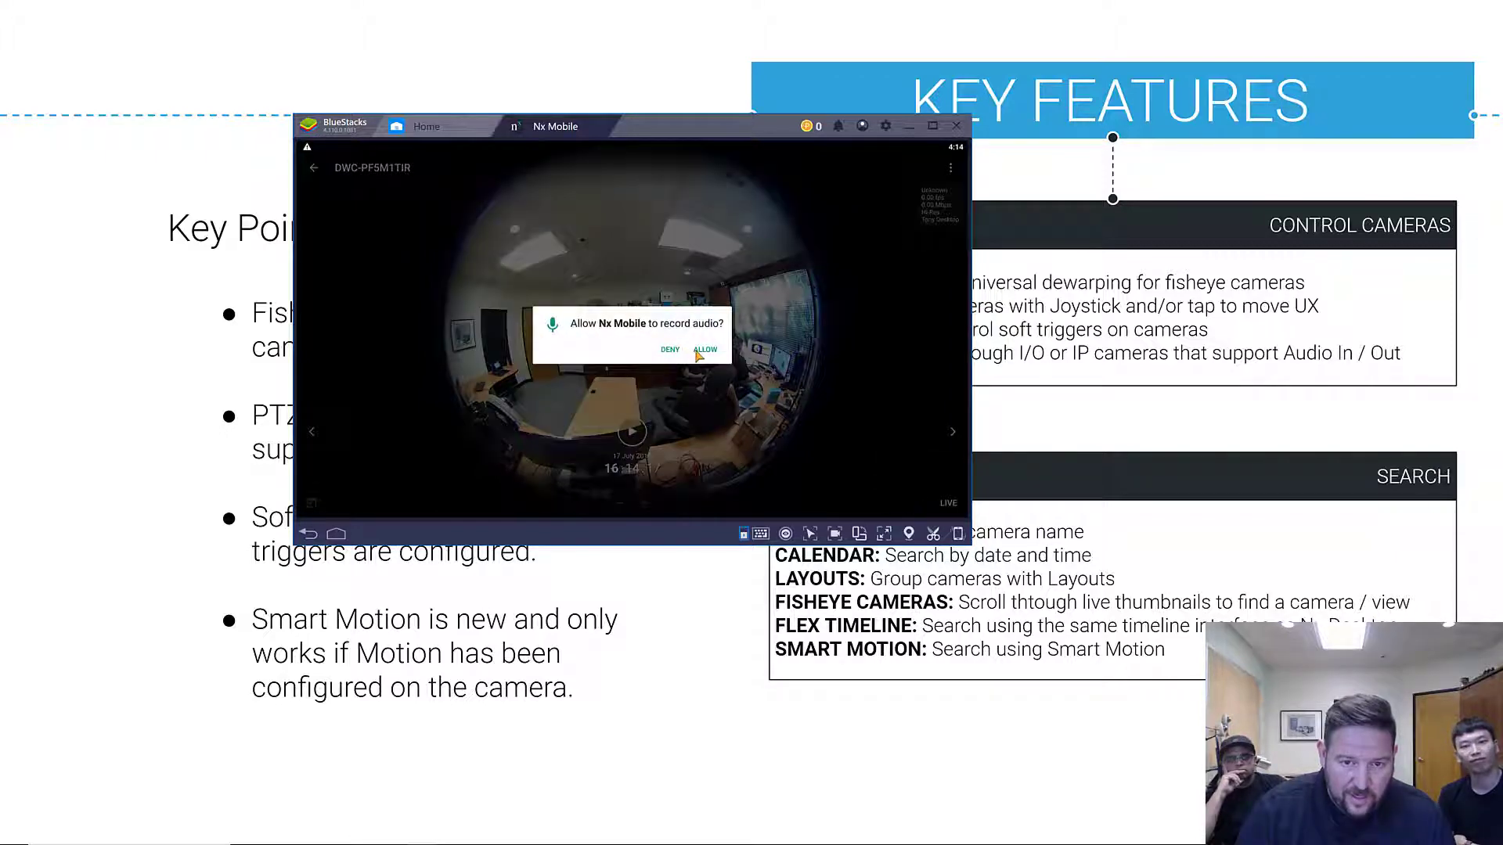
pyautogui.click(706, 349)
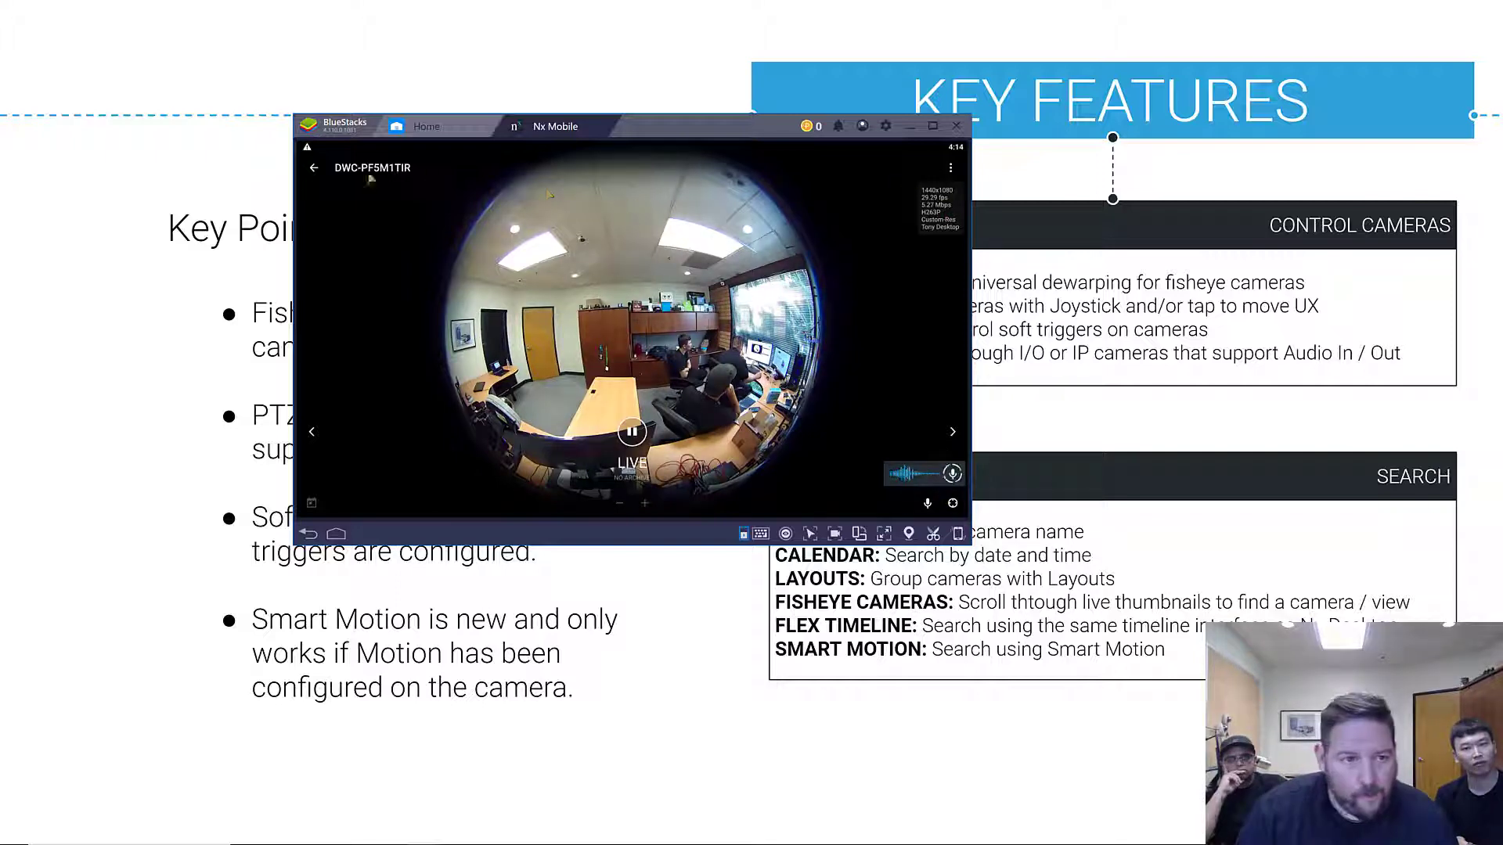
pyautogui.press('Escape')
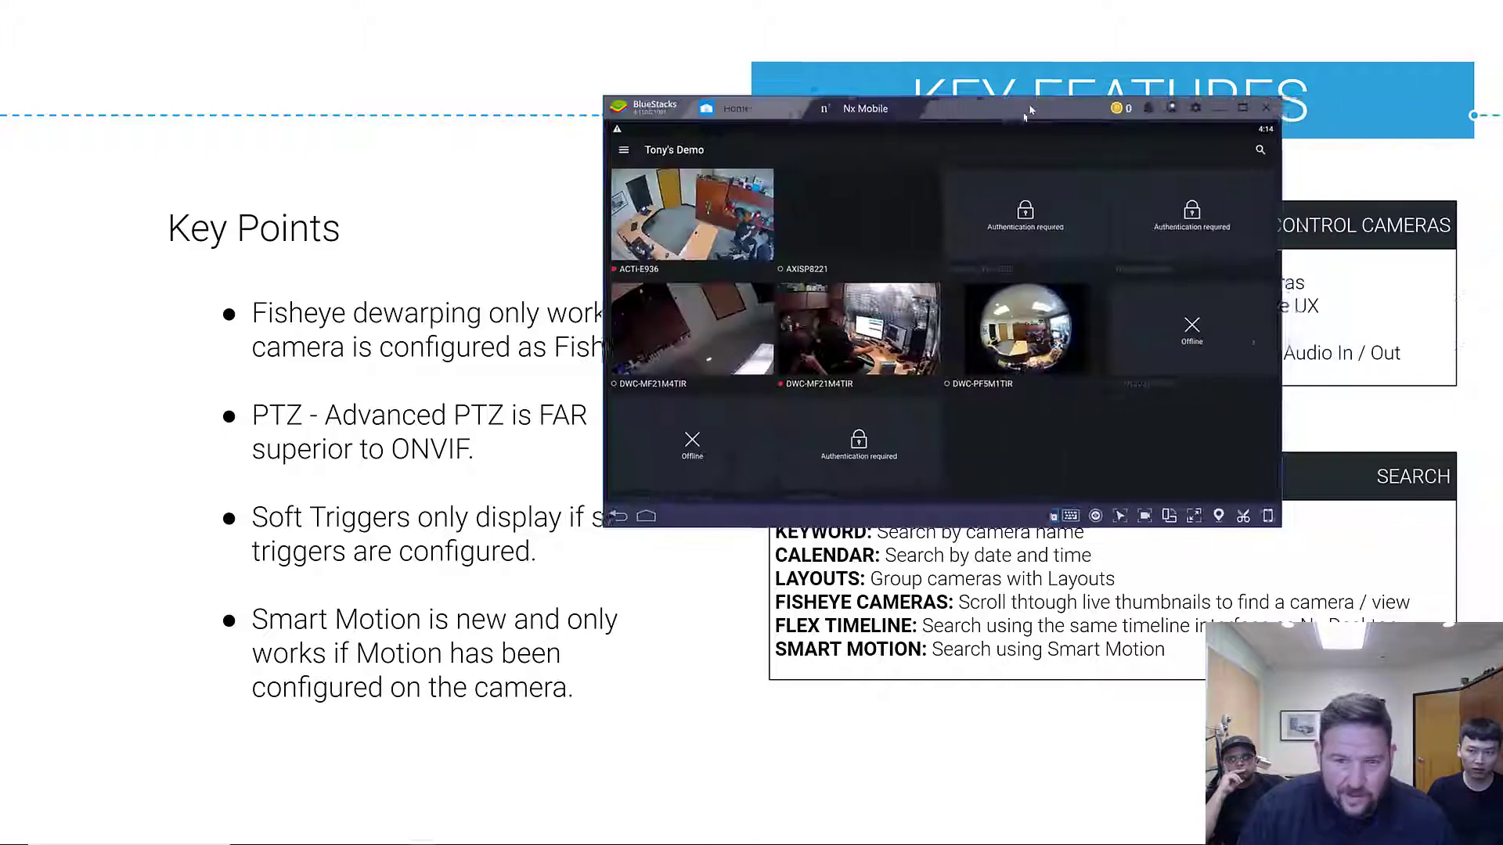
# Show the system side menu and move the BlueStacks window up and left
pyautogui.click(583, 220)
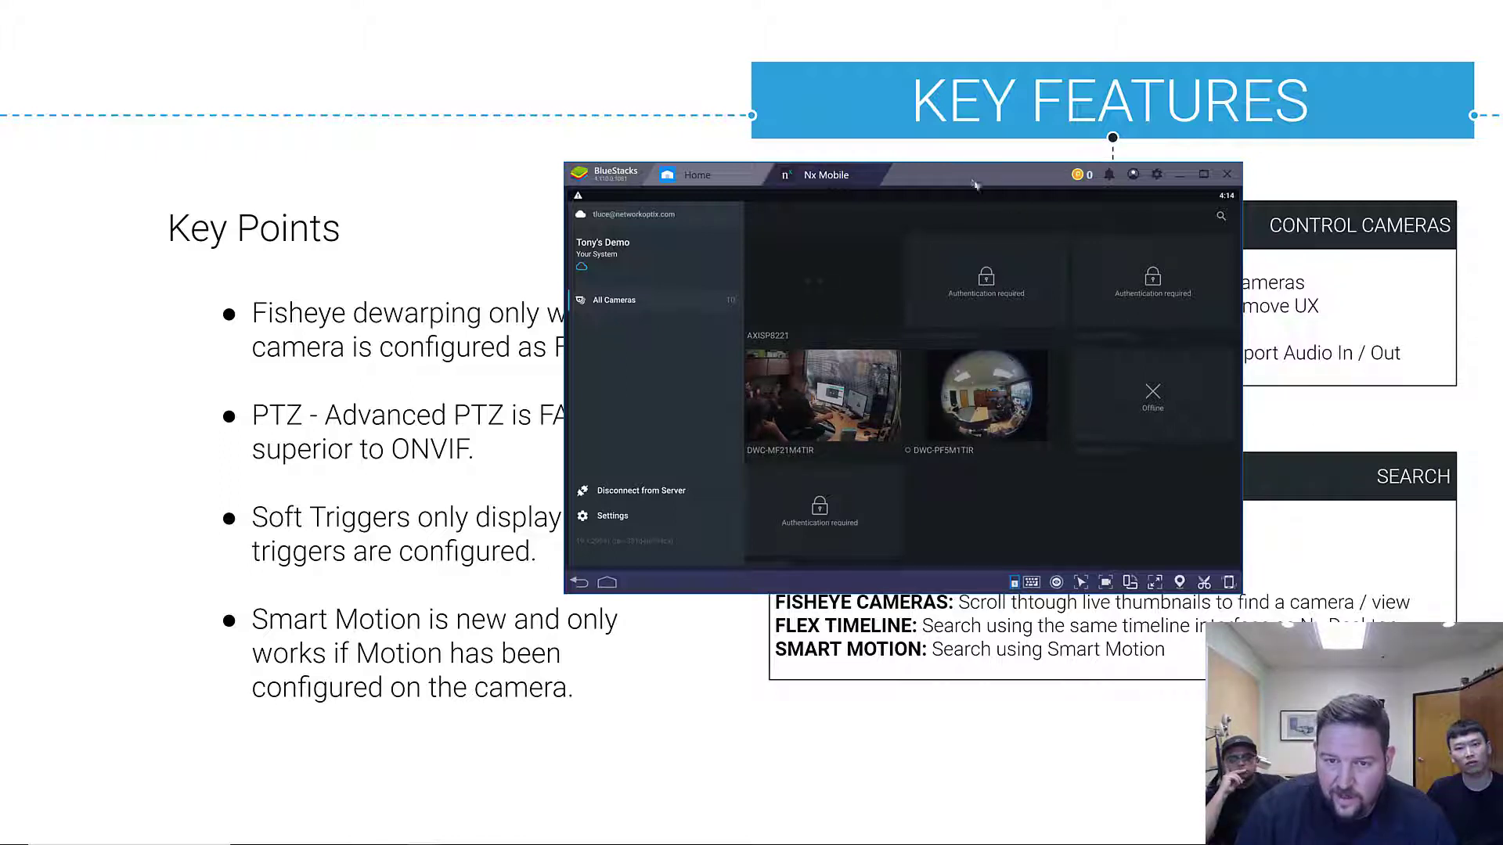
pyautogui.moveTo(971, 183)
pyautogui.mouseDown()
pyautogui.moveTo(759, 152)
pyautogui.moveTo(689, 85)
pyautogui.moveTo(1244, 78)
pyautogui.moveTo(1077, 99)
pyautogui.moveTo(1020, 128)
pyautogui.moveTo(1127, 79)
pyautogui.mouseUp()
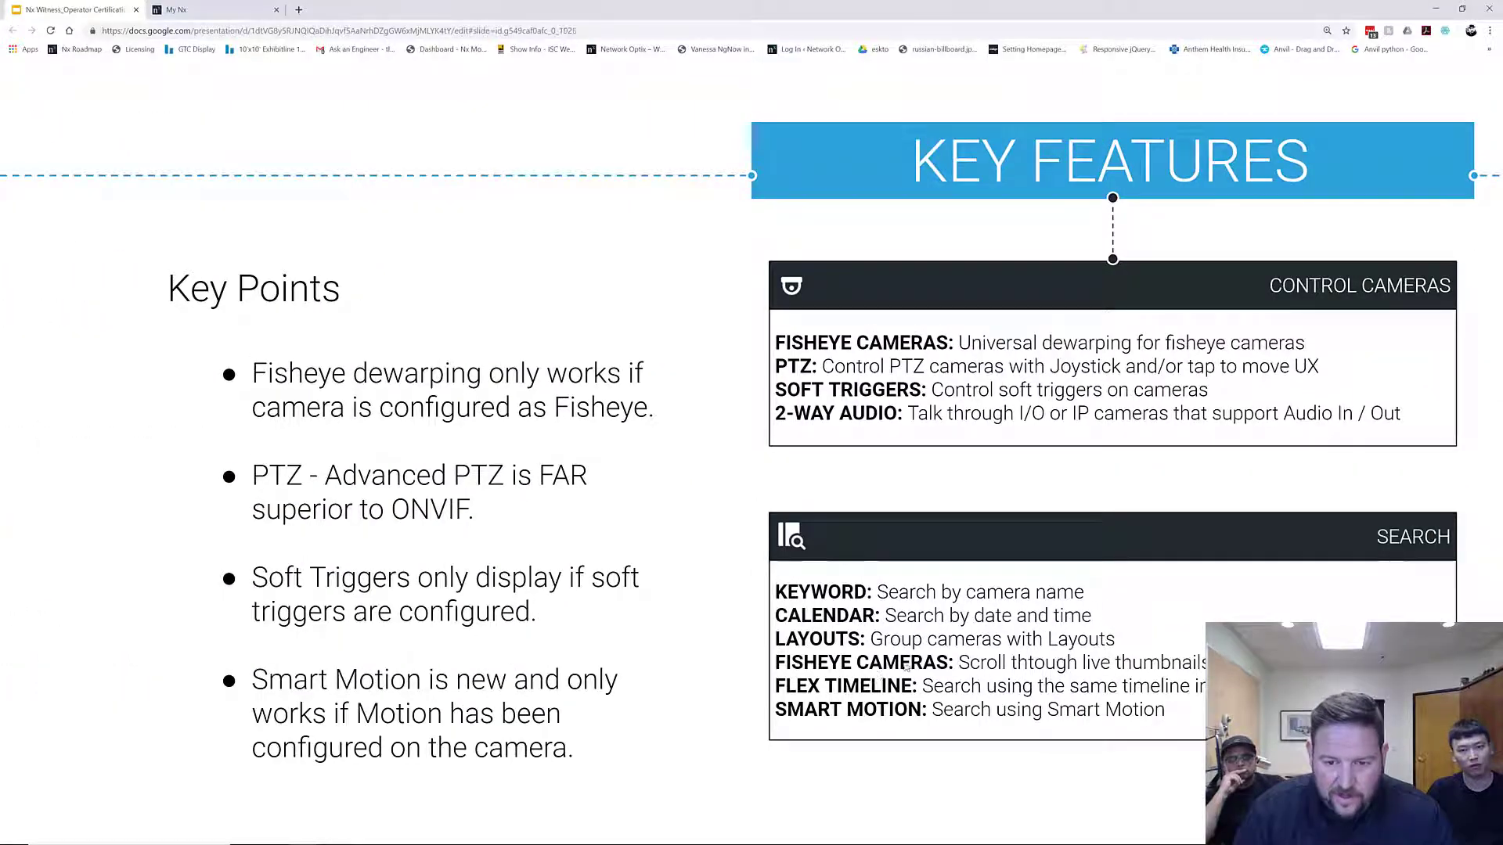
# Exit the slideshow and relabel 'FISHEYE CAMERAS:' as 'LIVE THUMBNAILS:' in the Search box
pyautogui.press('Escape')
pyautogui.moveTo(959, 598); pyautogui.dragTo(836, 597)
pyautogui.write('LIVE Thumb')
pyautogui.press('BackSpace')
pyautogui.press('BackSpace')
pyautogui.press('BackSpace')
pyautogui.write('HUMBNAILS:')
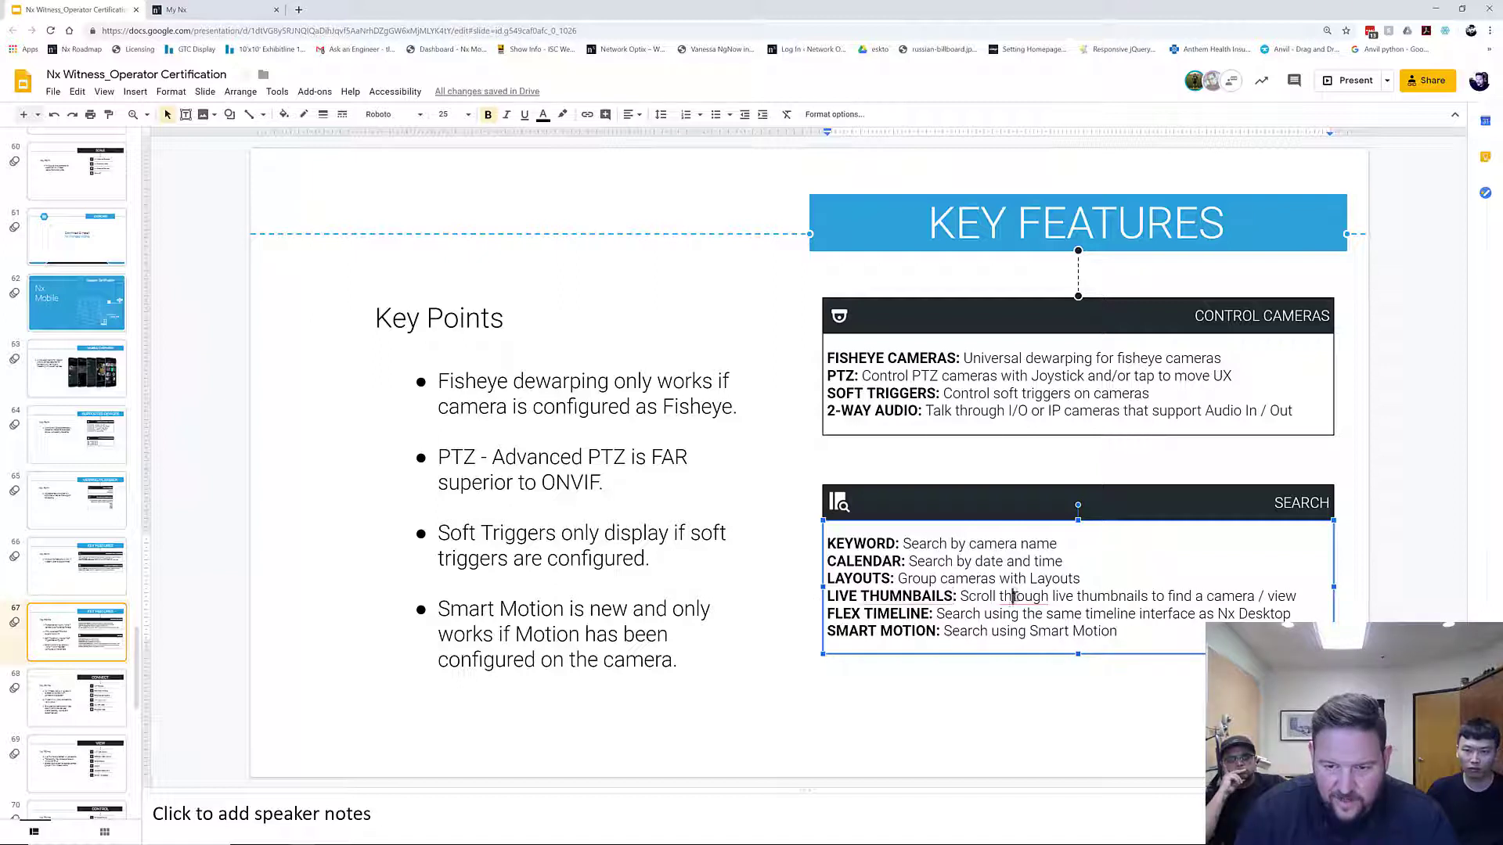
pyautogui.press('Escape')
pyautogui.press('Escape')
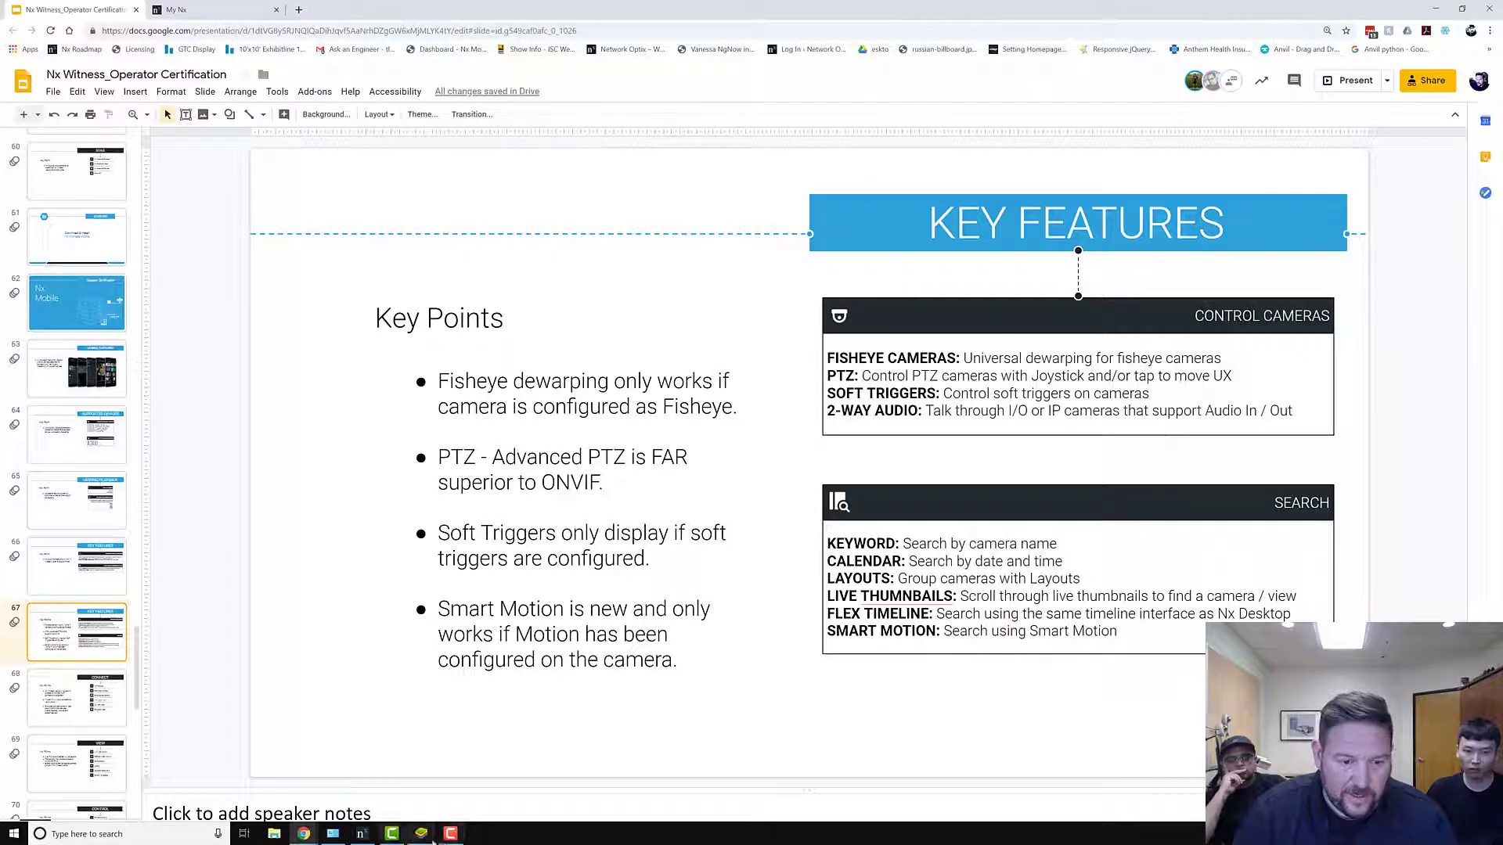
# Move the emulator window to centre-left and close its side menu to show cameras
pyautogui.click(421, 833)
pyautogui.moveTo(1125, 71); pyautogui.dragTo(704, 196)
pyautogui.click(705, 263)
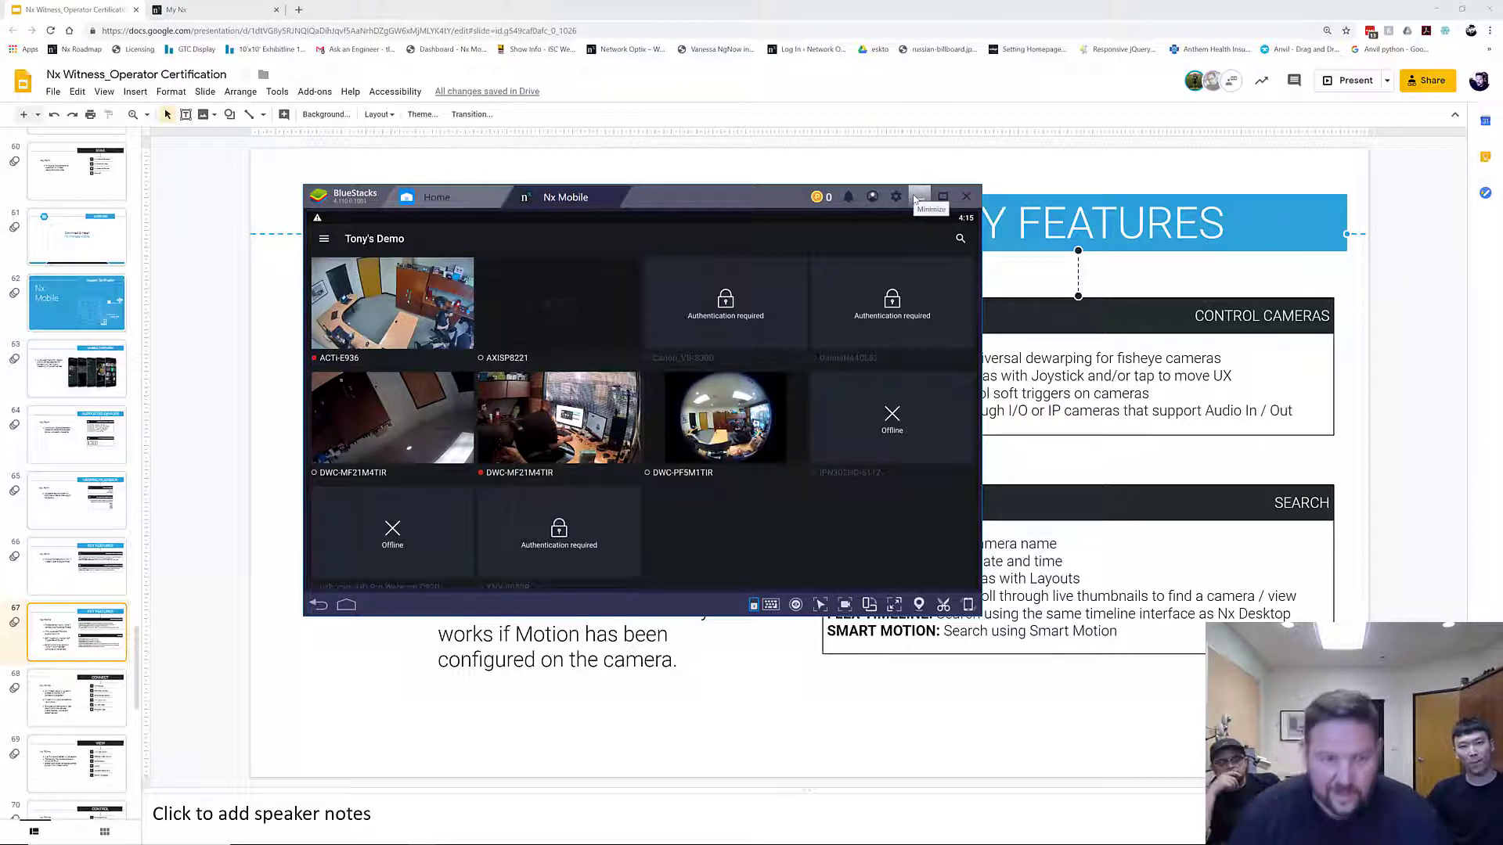
# Open DWC-MF21M4TIR, rescale its timeline to several days, and highlight motion in red
pyautogui.click(917, 197)
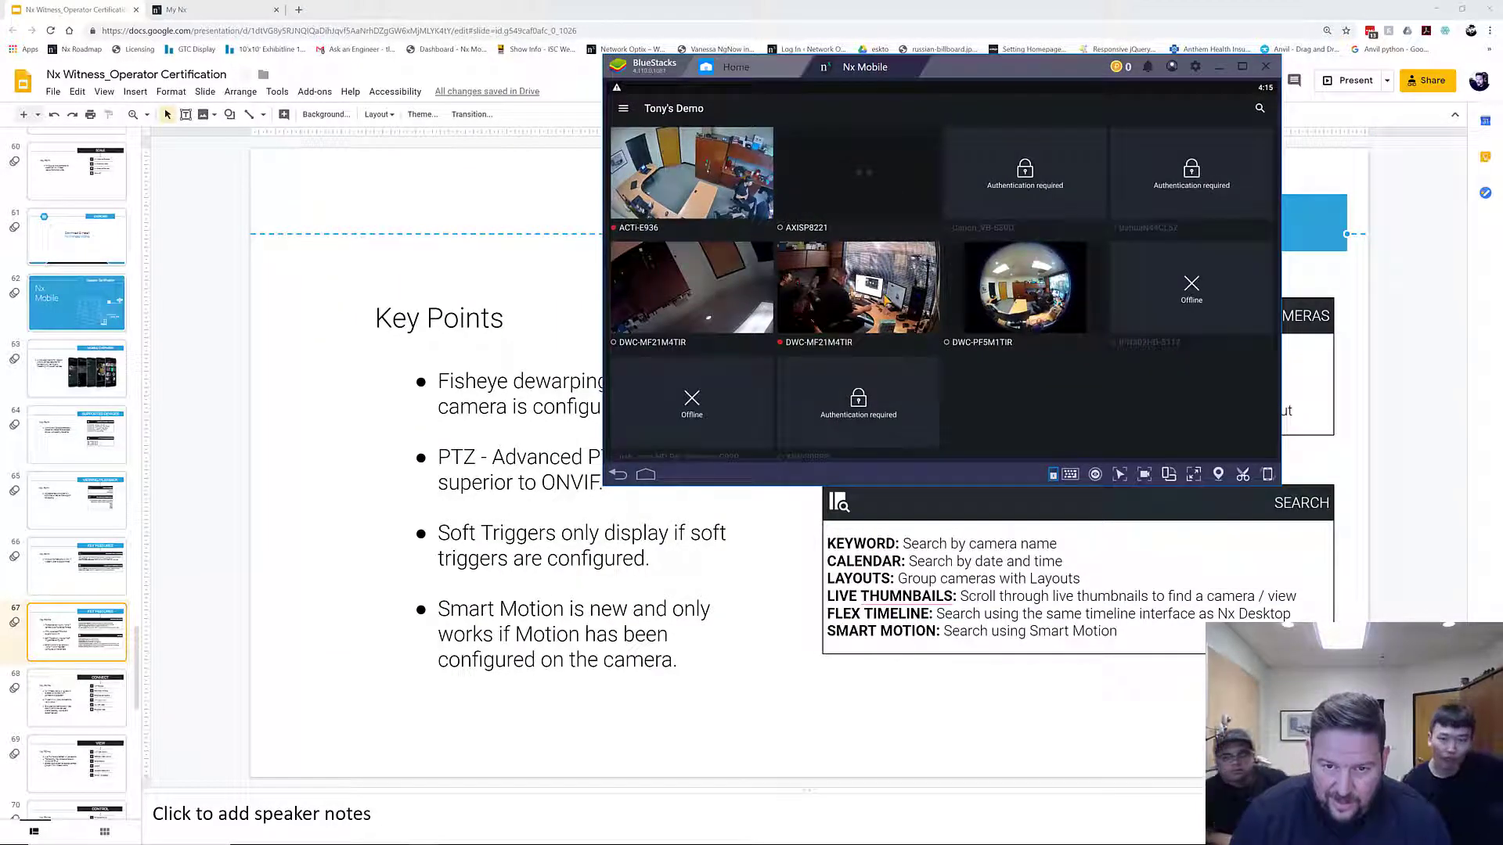
pyautogui.click(885, 300)
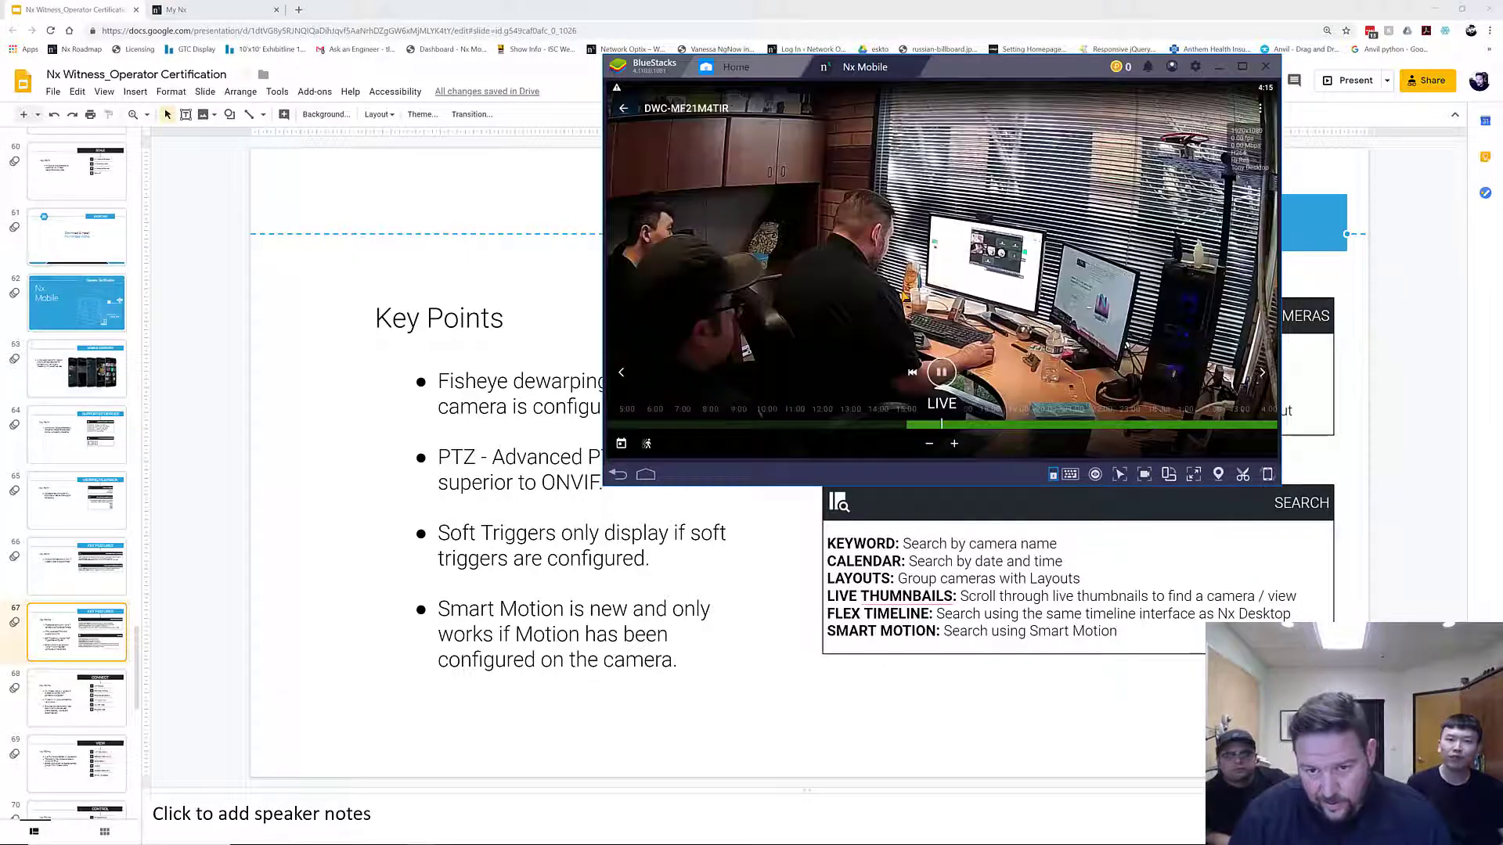
pyautogui.click(952, 444)
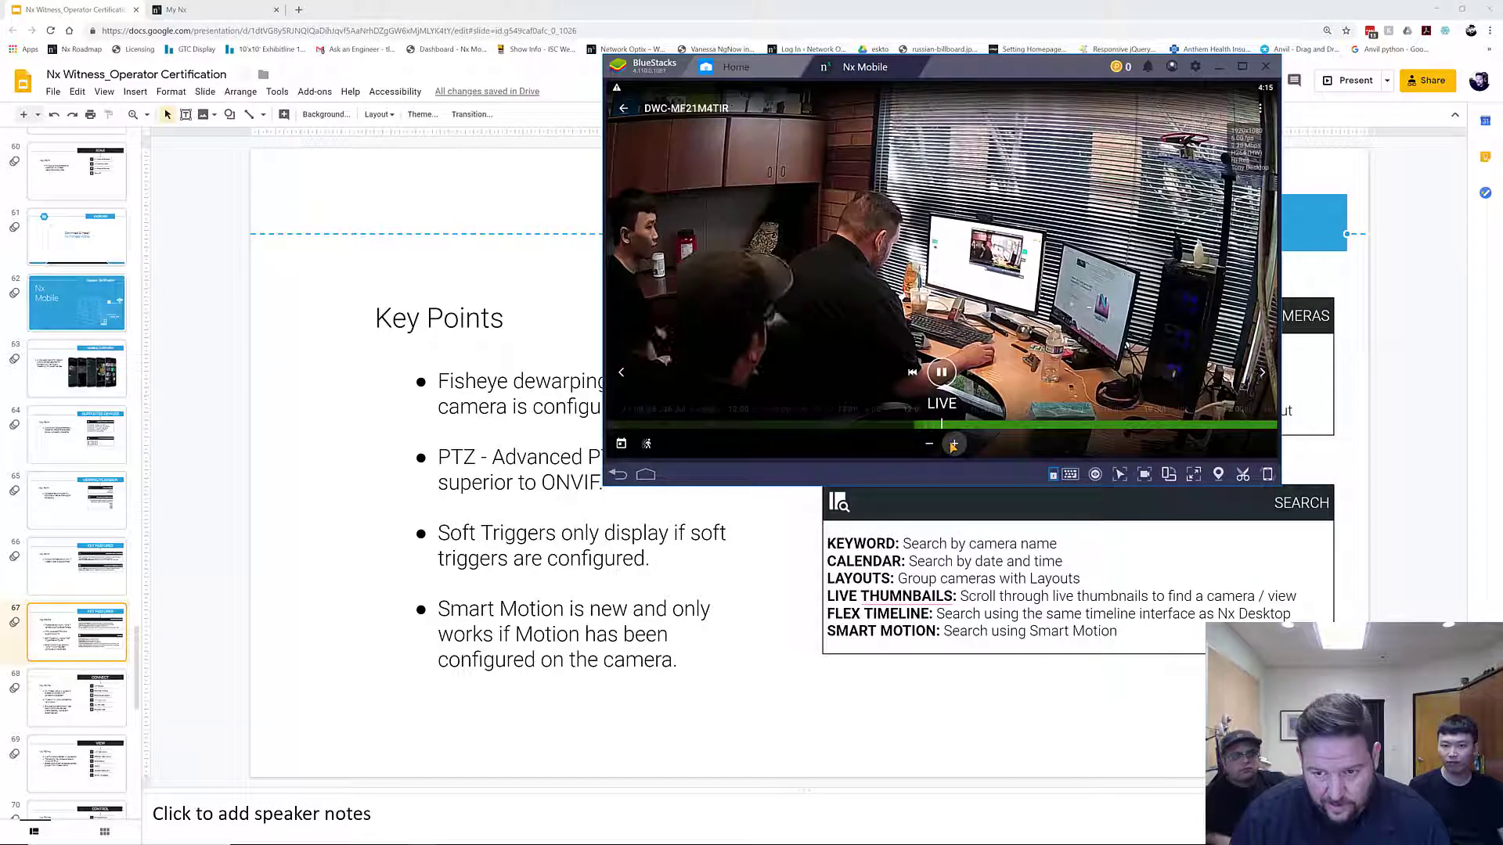
pyautogui.click(931, 444)
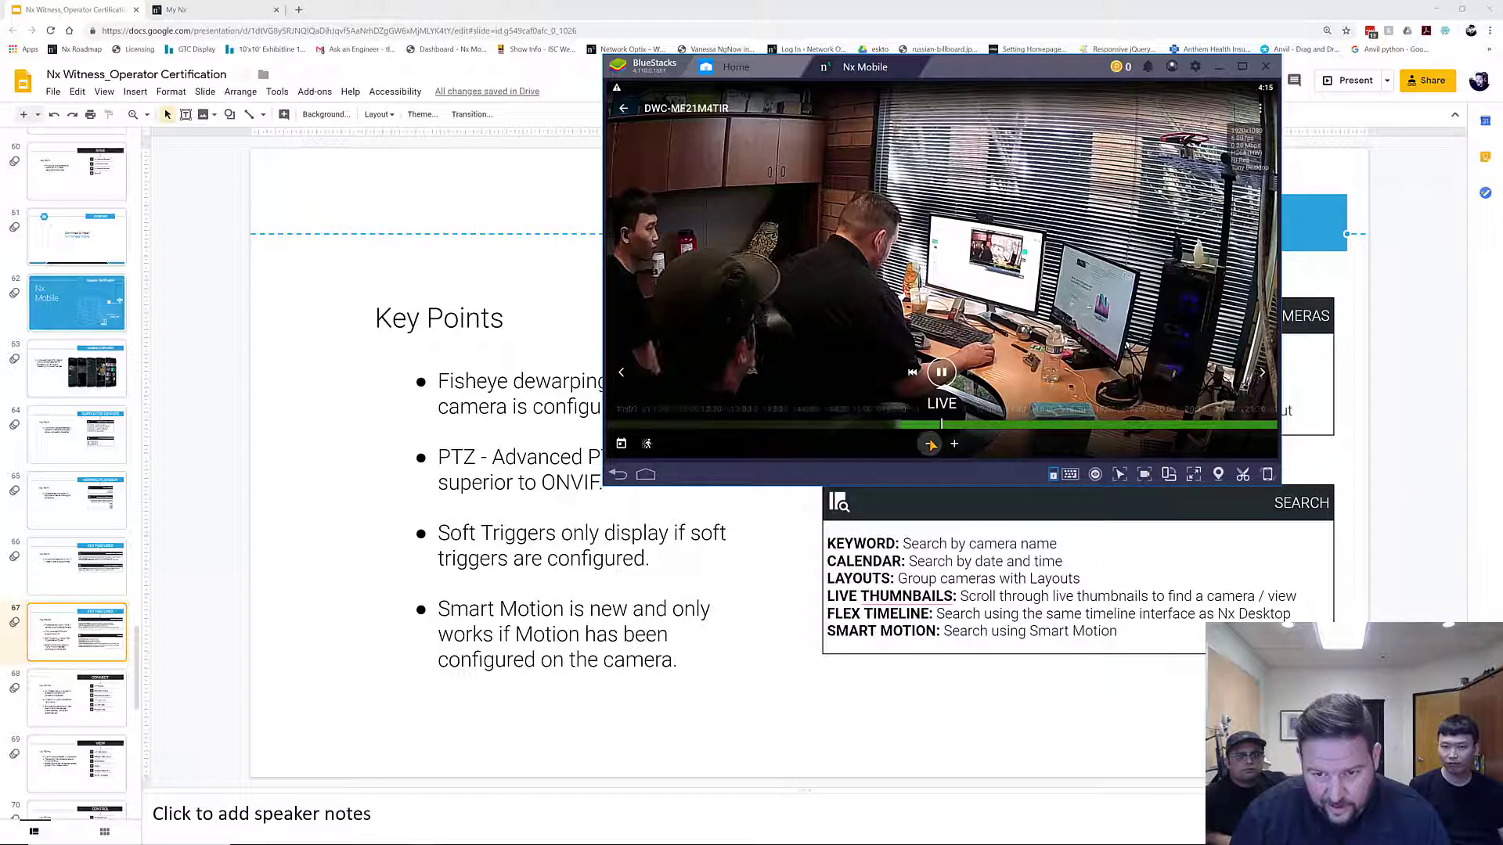
pyautogui.click(931, 444)
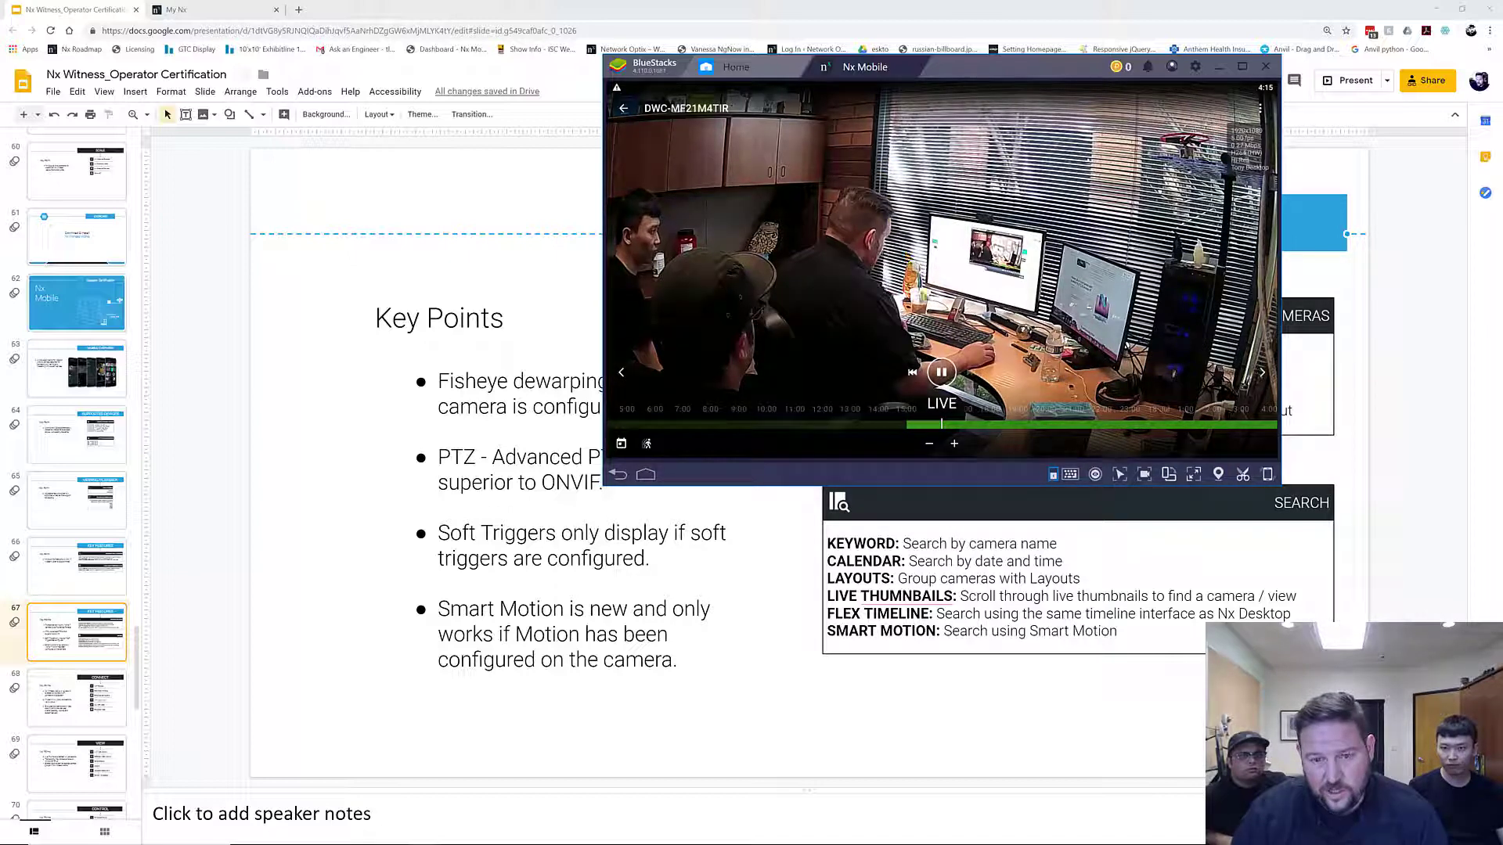
pyautogui.click(647, 444)
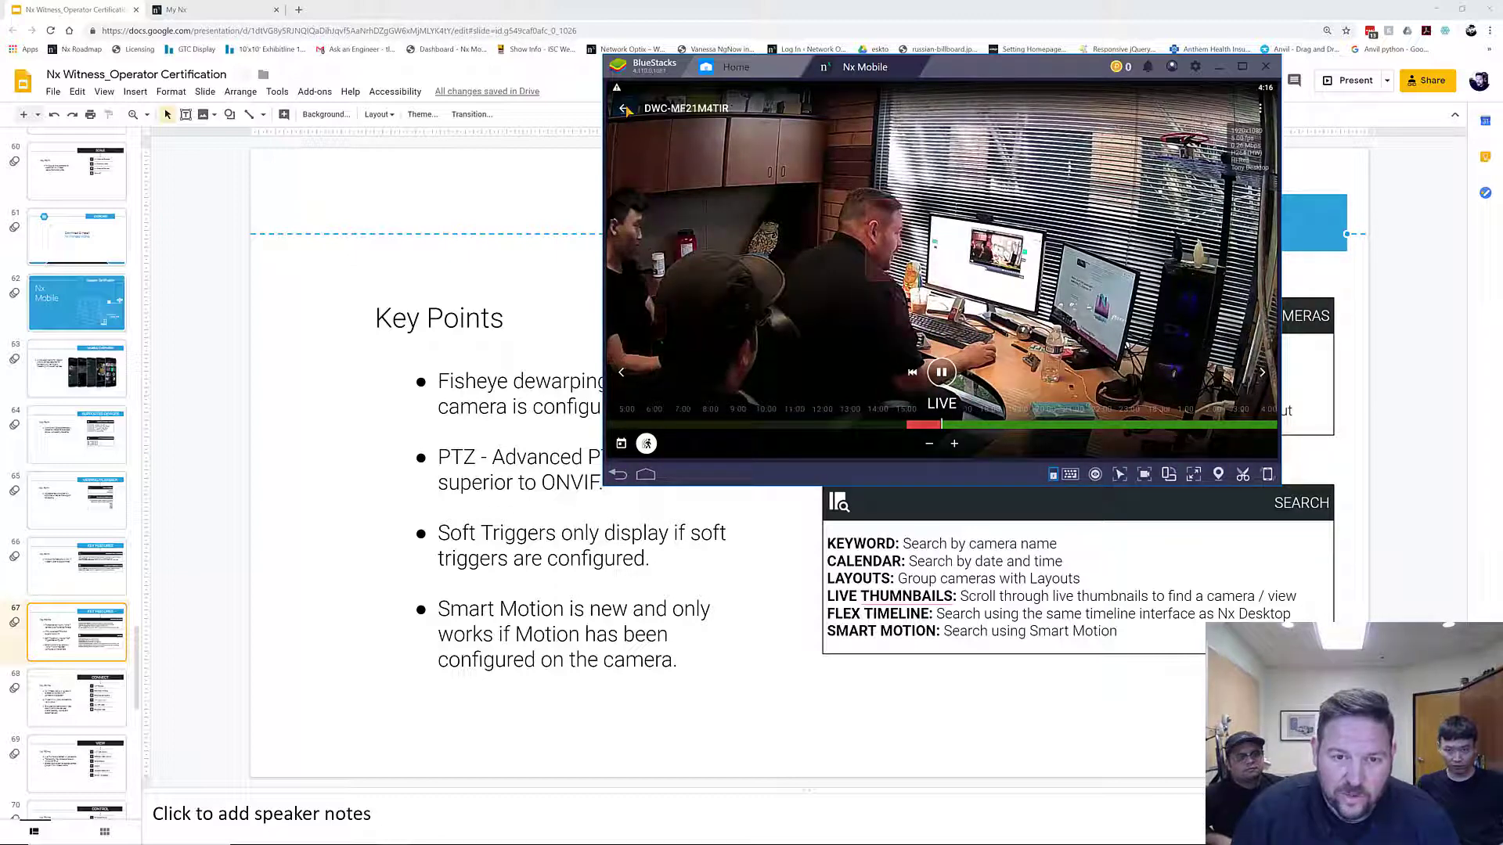
# View and close the July recording calendar, then switch away to the Key Features slide
pyautogui.click(653, 444)
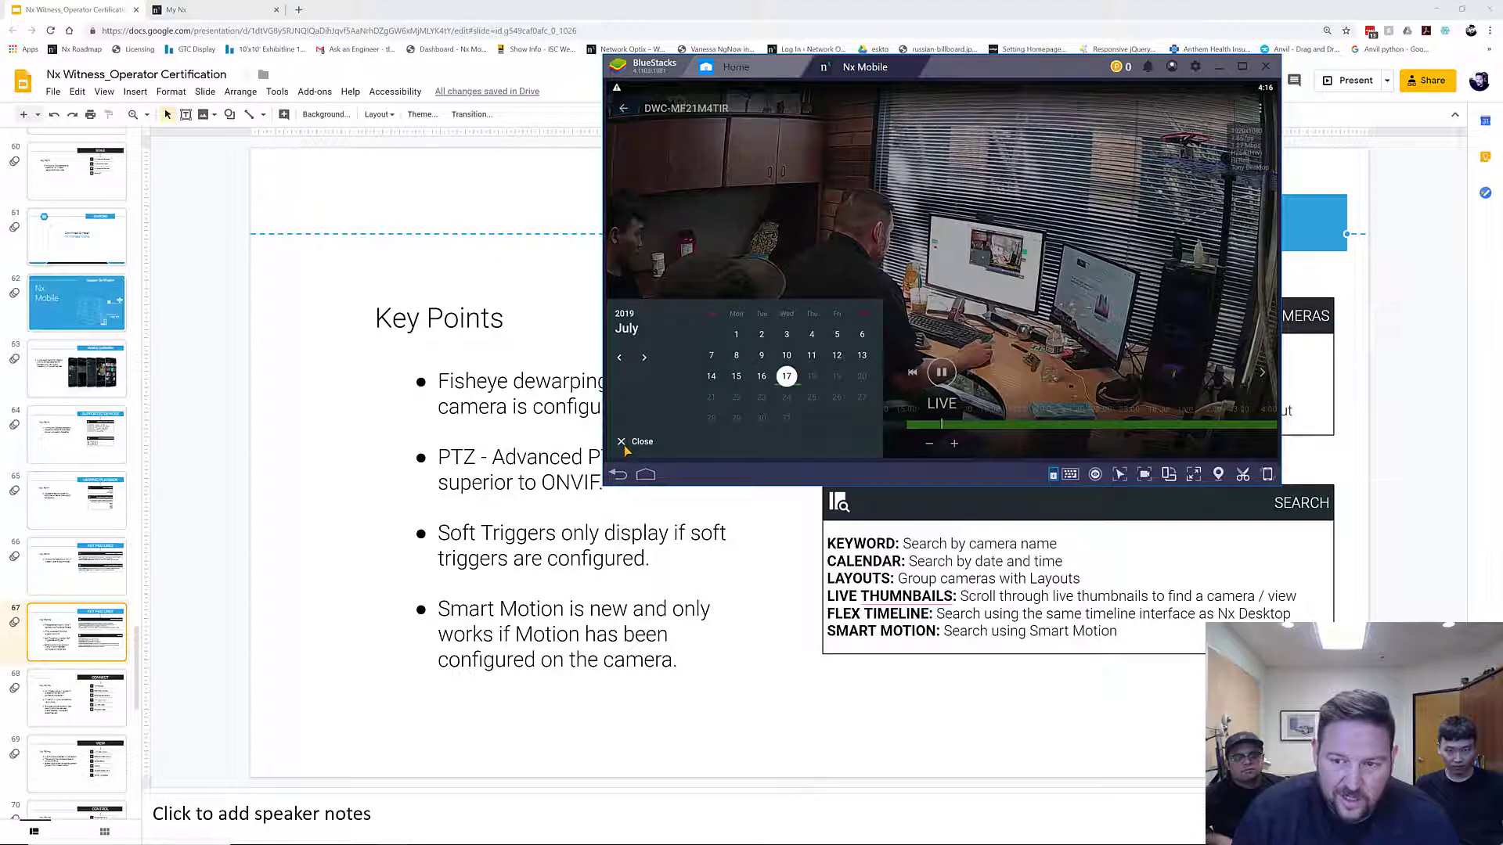
pyautogui.click(635, 443)
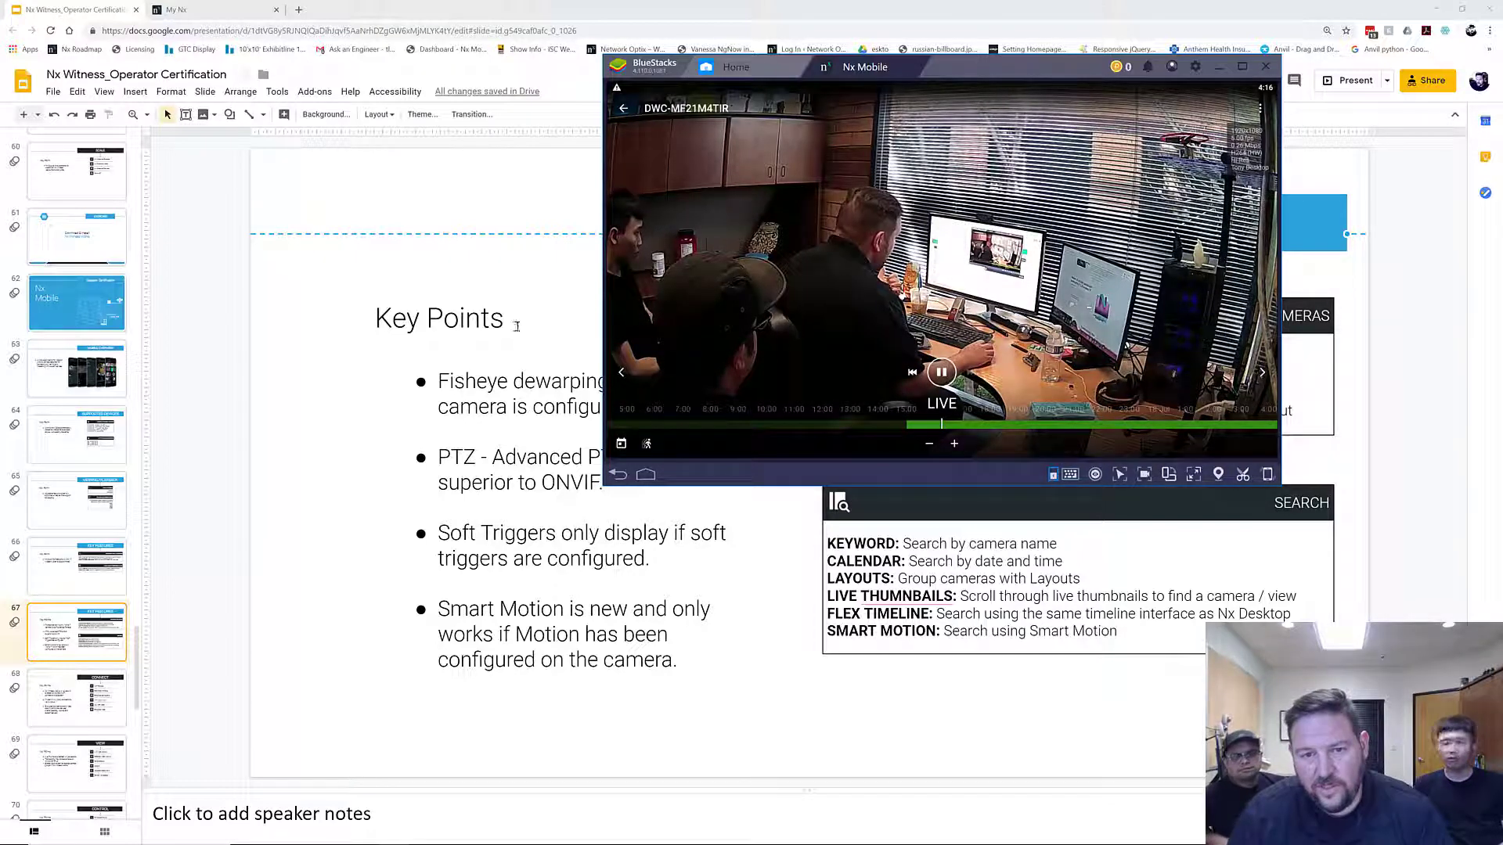
pyautogui.hotkey('alt', 'Tab')
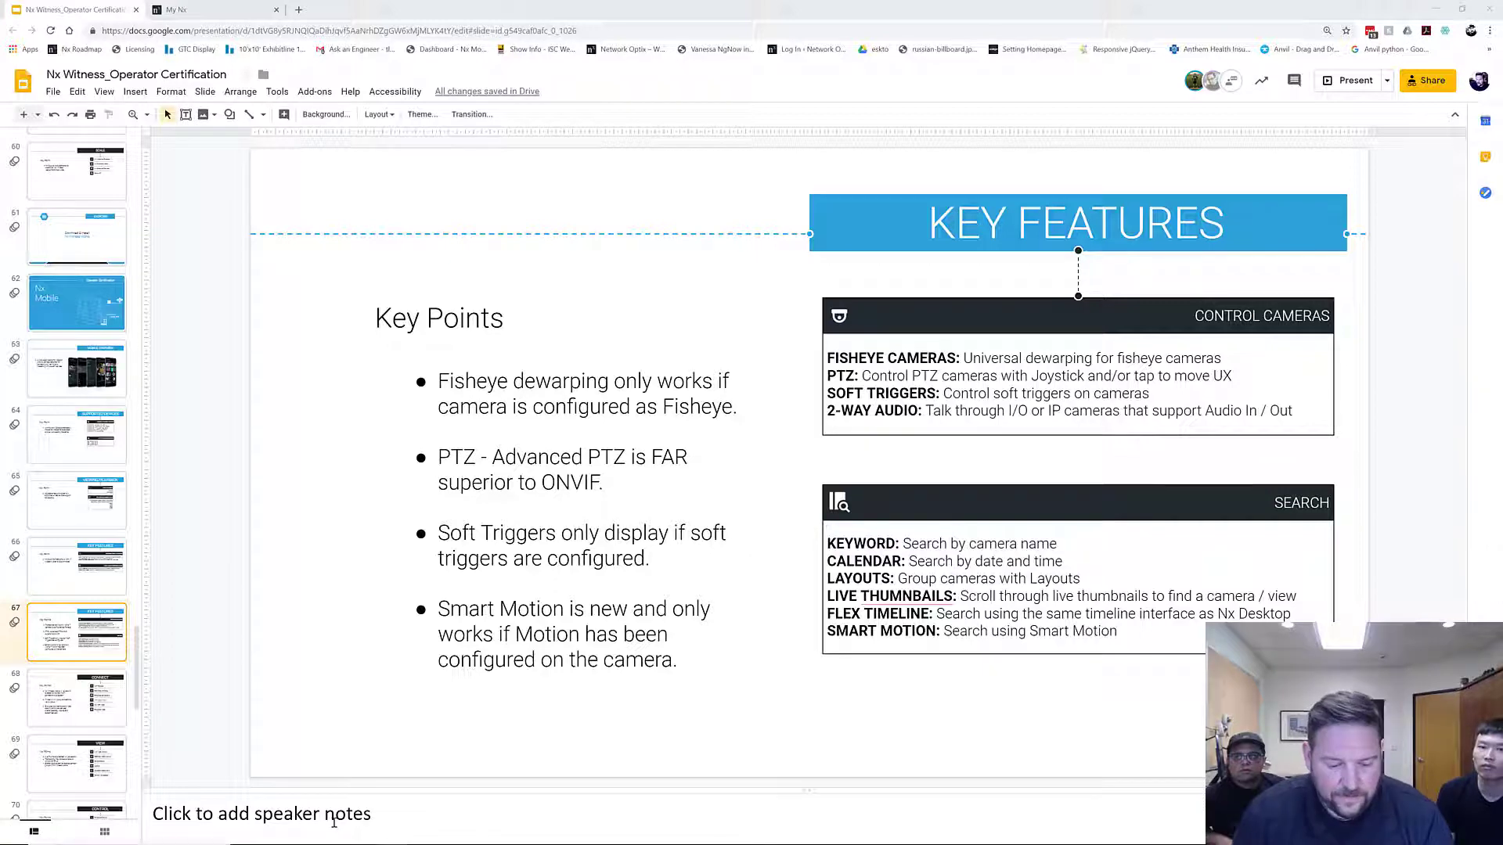
# Launch the Nx Witness desktop client over the Key Features slide to show Tony's Demo cameras
pyautogui.press('super')
pyautogui.write('nx')
pyautogui.press('Return')
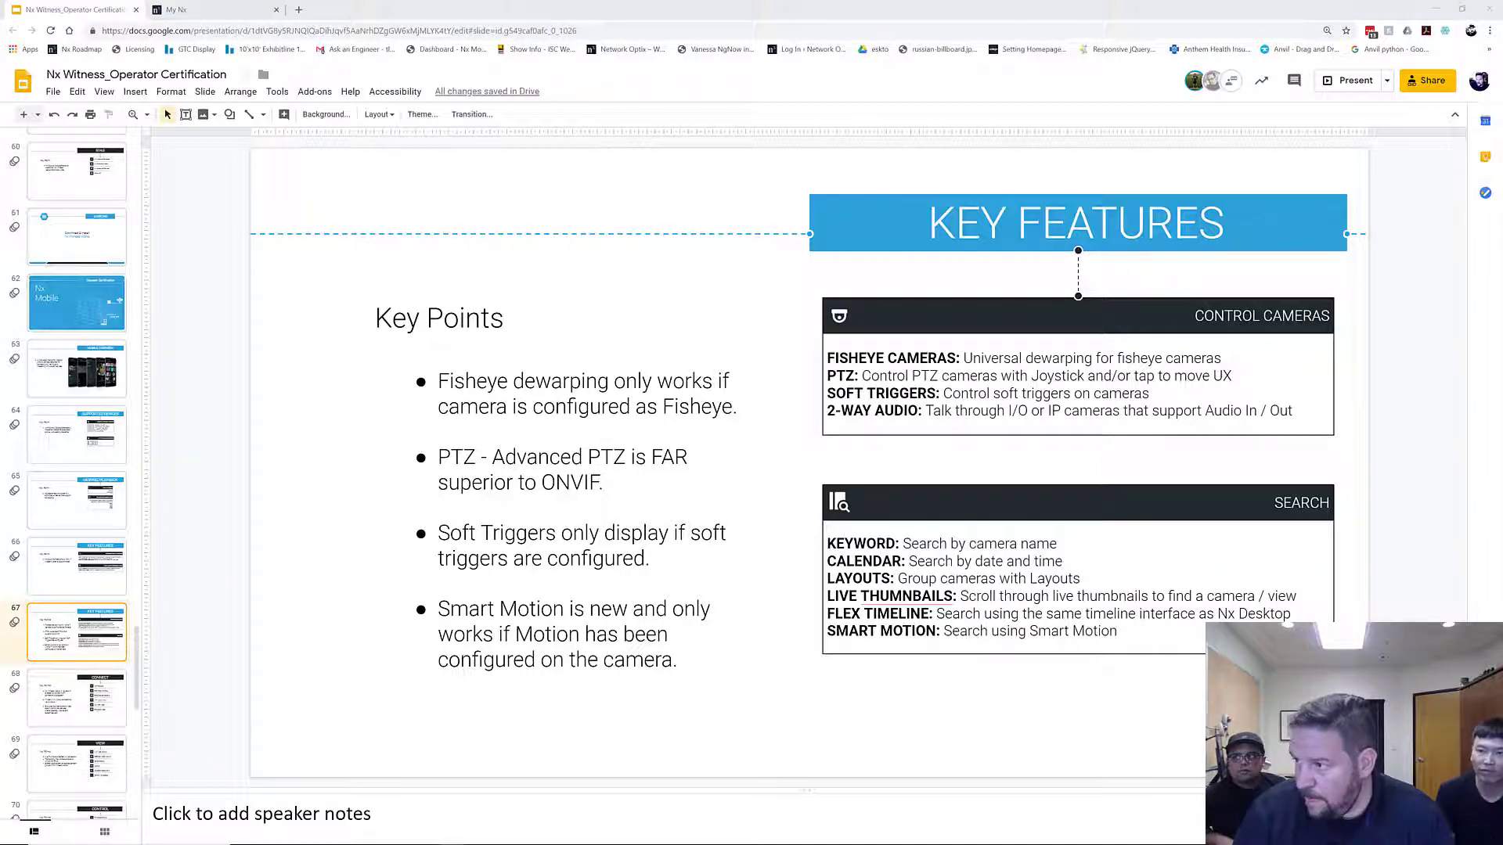
pyautogui.hotkey('alt', 'Tab')
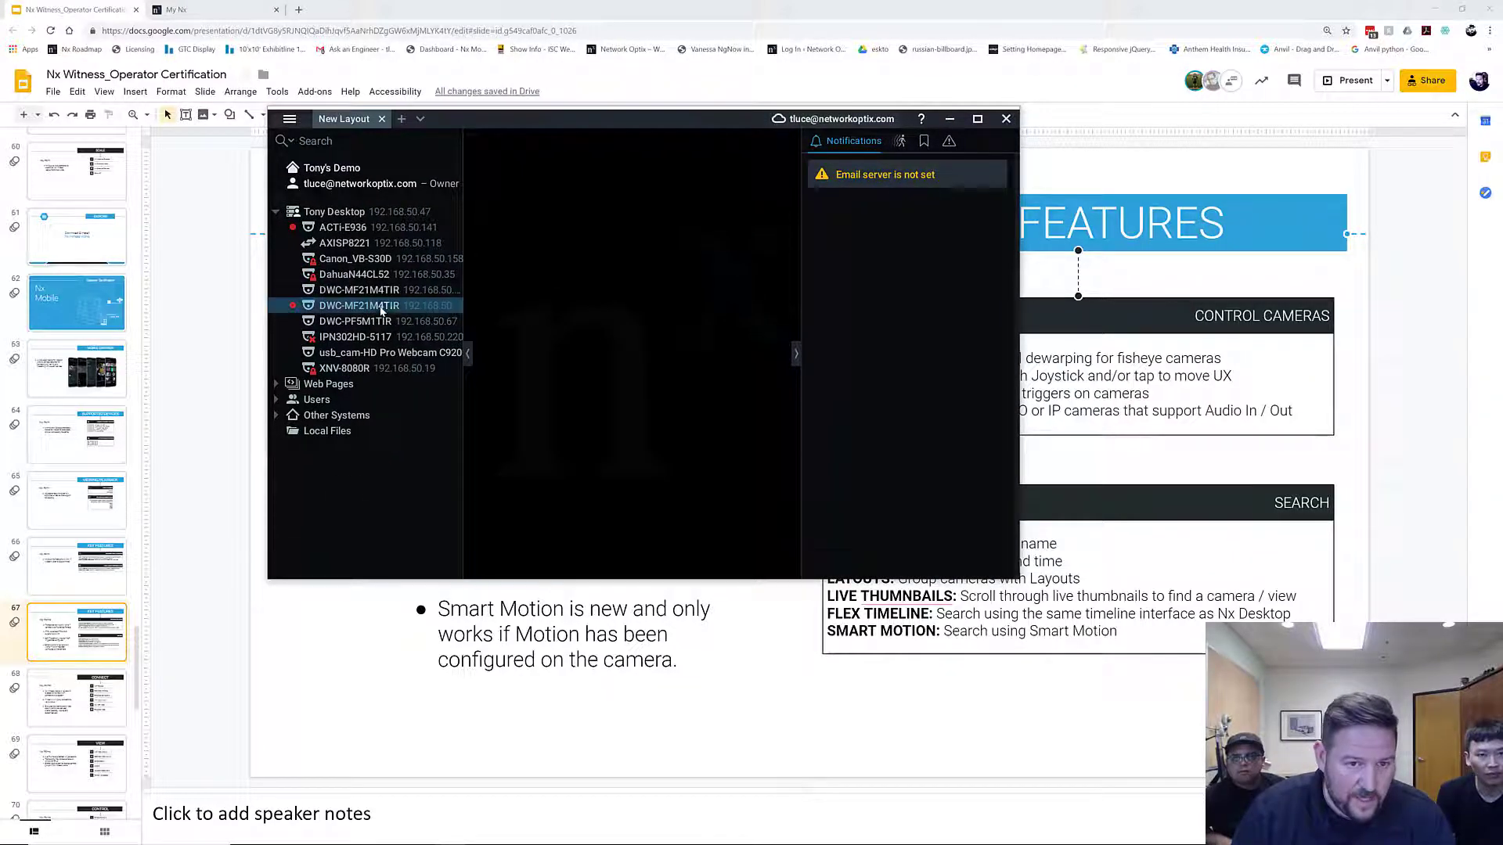
# Open DWC-MF21M4TIR and DWC-PF5M1TIR, then apply auto-calibrated fisheye dewarping to DWC-PF5M1TIR
pyautogui.doubleClick(357, 306)
pyautogui.doubleClick(375, 320)
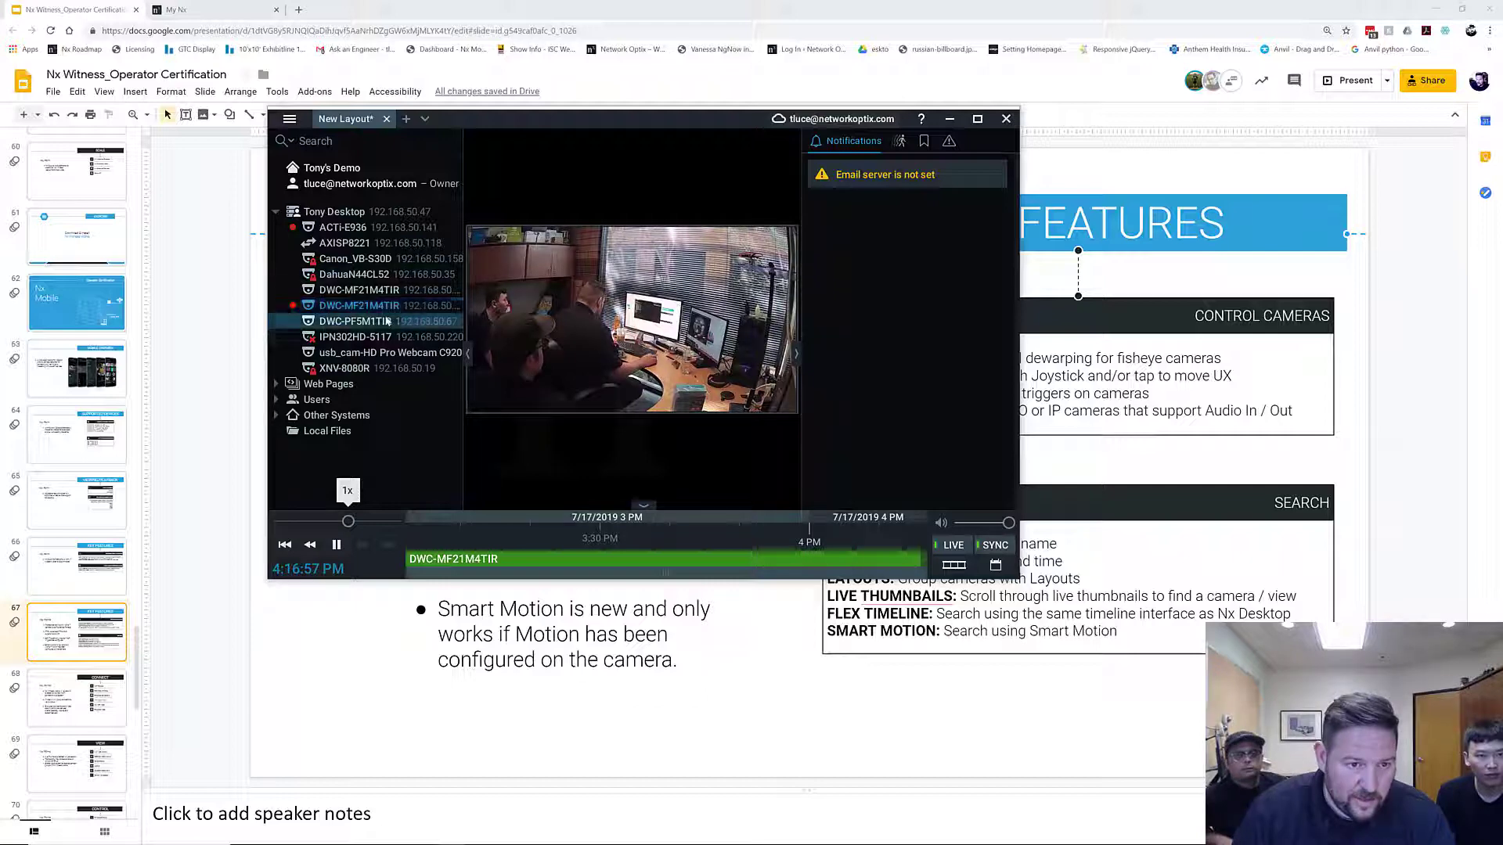
pyautogui.rightClick(685, 399)
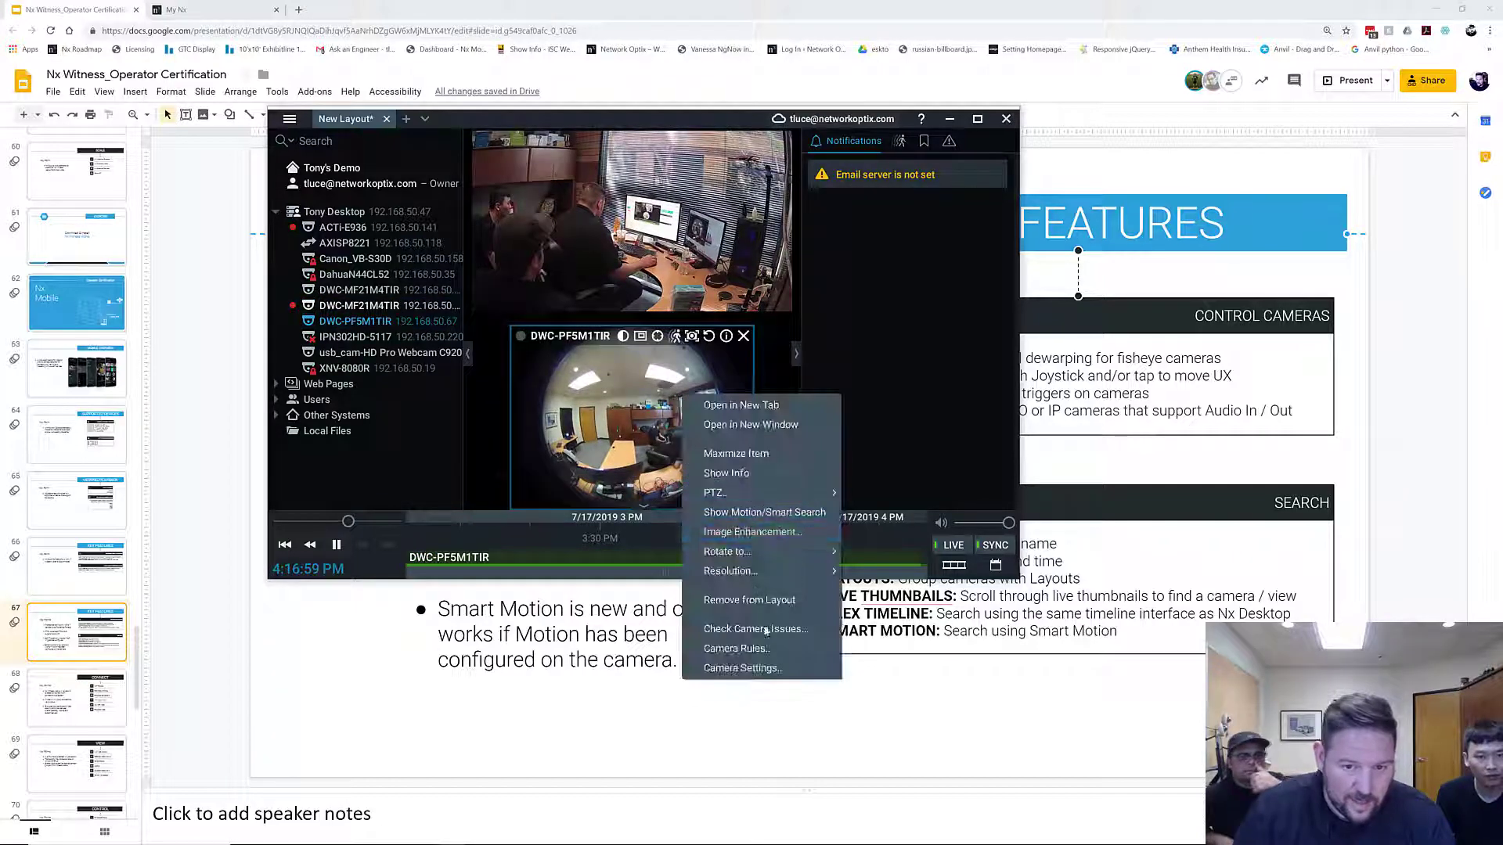
pyautogui.click(769, 667)
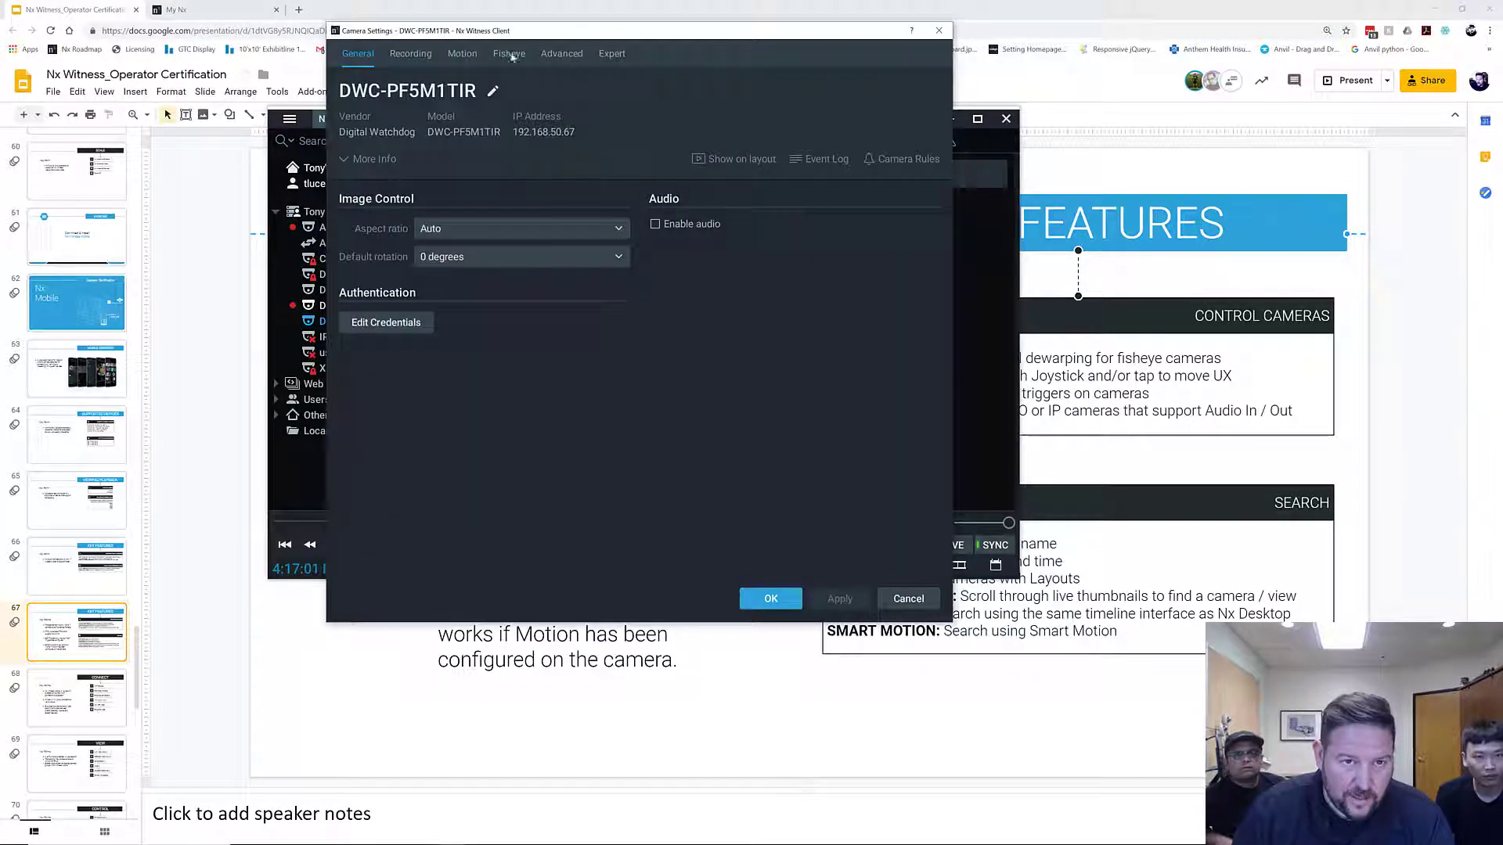
pyautogui.click(508, 53)
pyautogui.moveTo(608, 35); pyautogui.dragTo(748, 109)
pyautogui.click(593, 168)
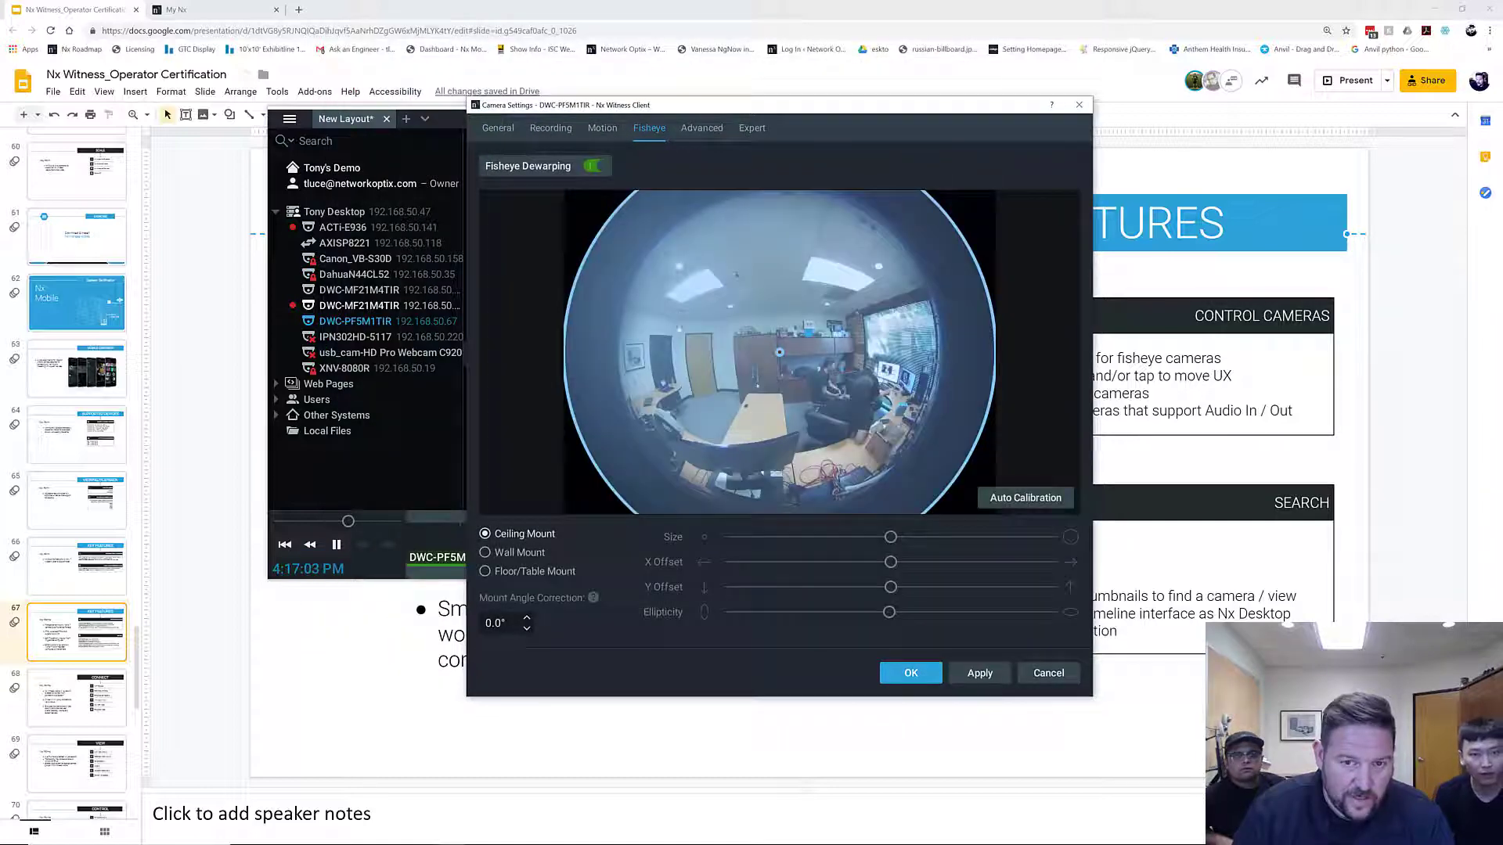
pyautogui.click(1018, 503)
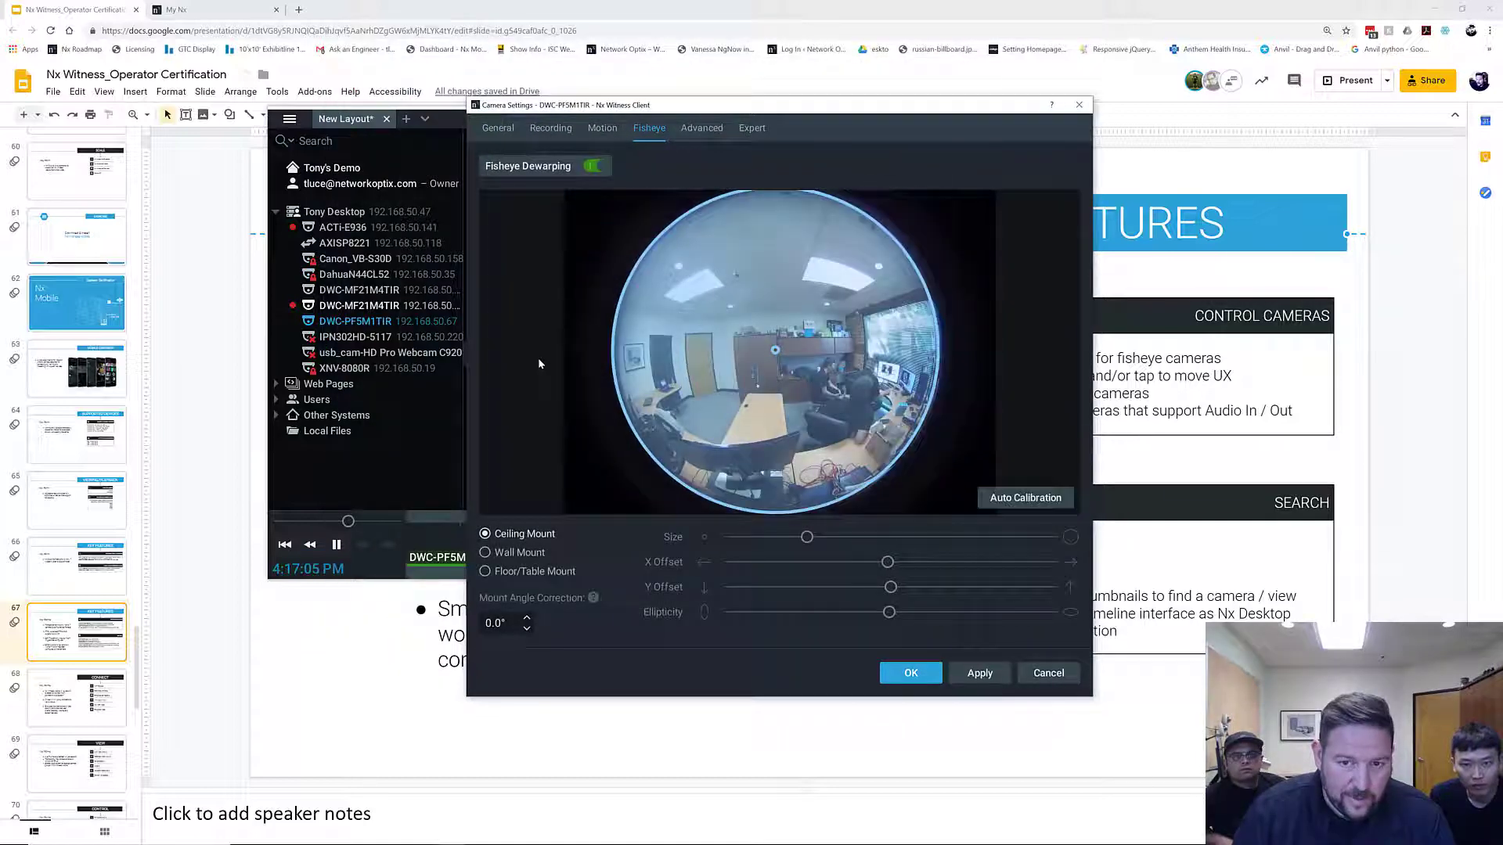
pyautogui.click(961, 678)
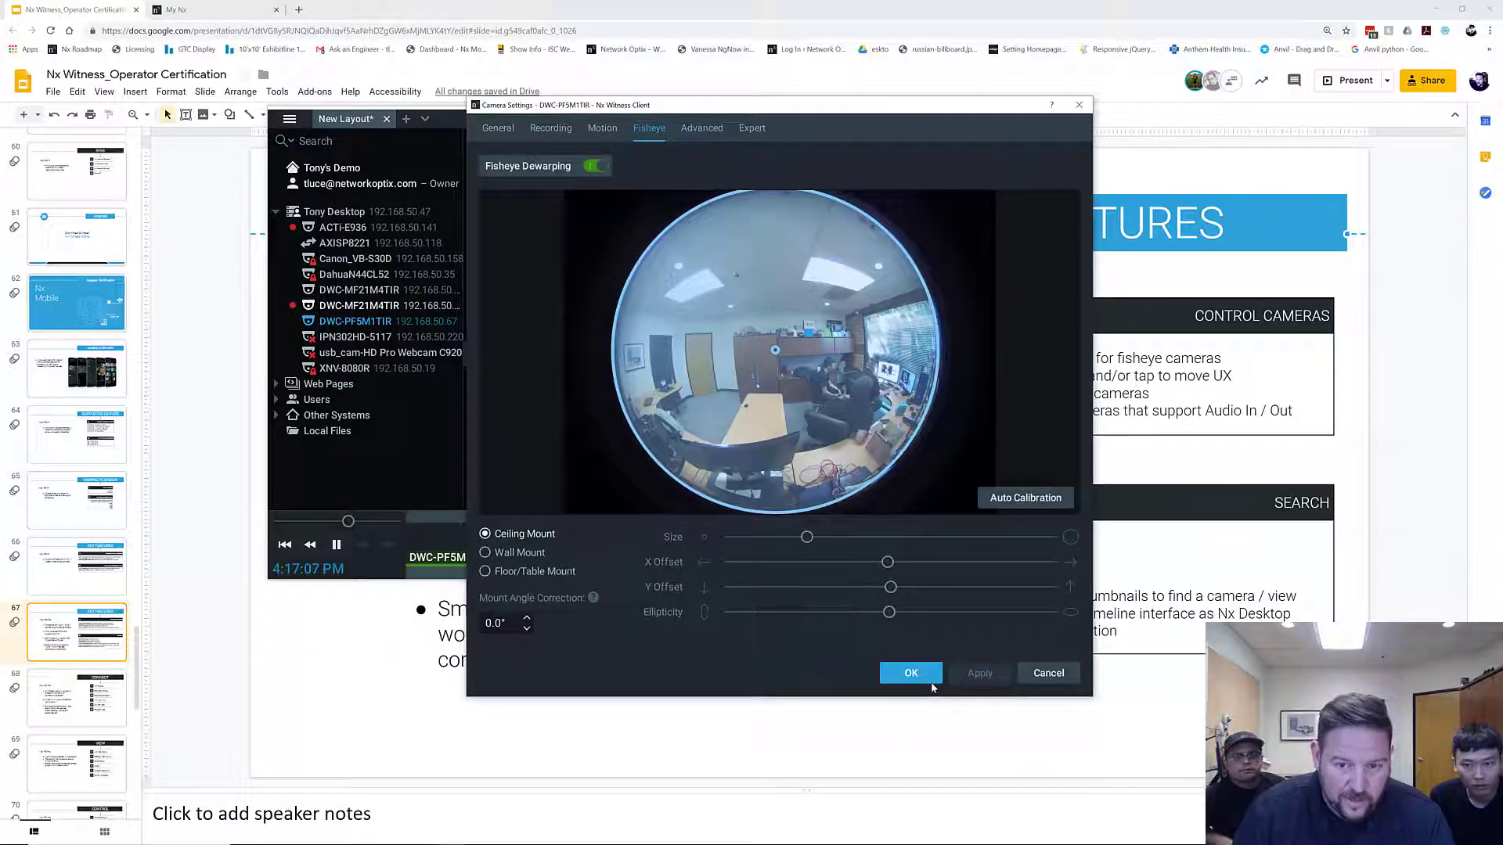
# Save the fisheye settings, level the mobile DWC-PF5M1TIR fisheye view, and place it beside the desktop tiles
pyautogui.click(911, 674)
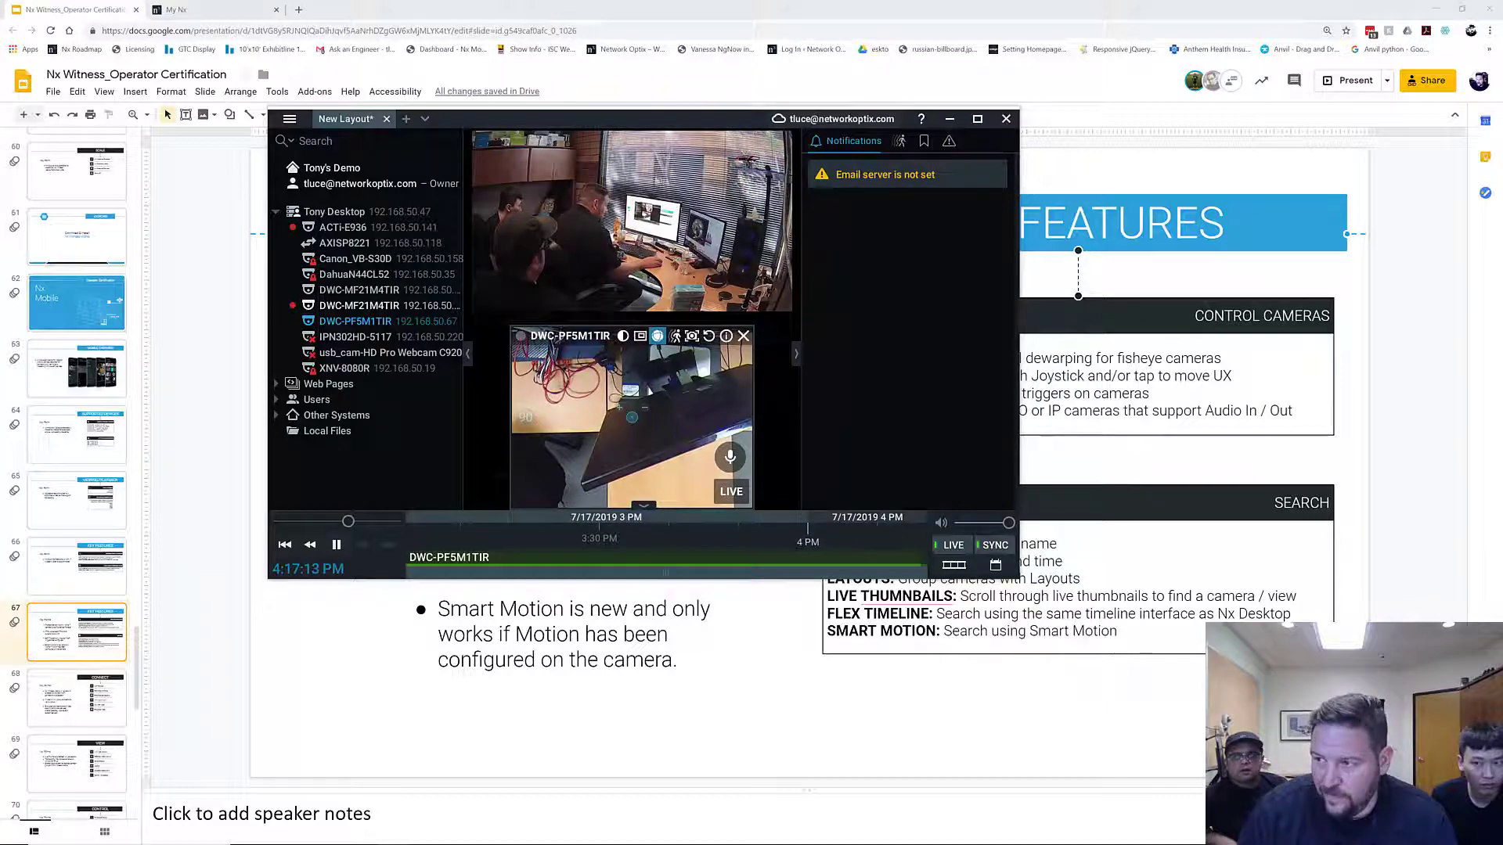
pyautogui.hotkey('alt', 'Tab')
pyautogui.moveTo(656, 420); pyautogui.dragTo(710, 399)
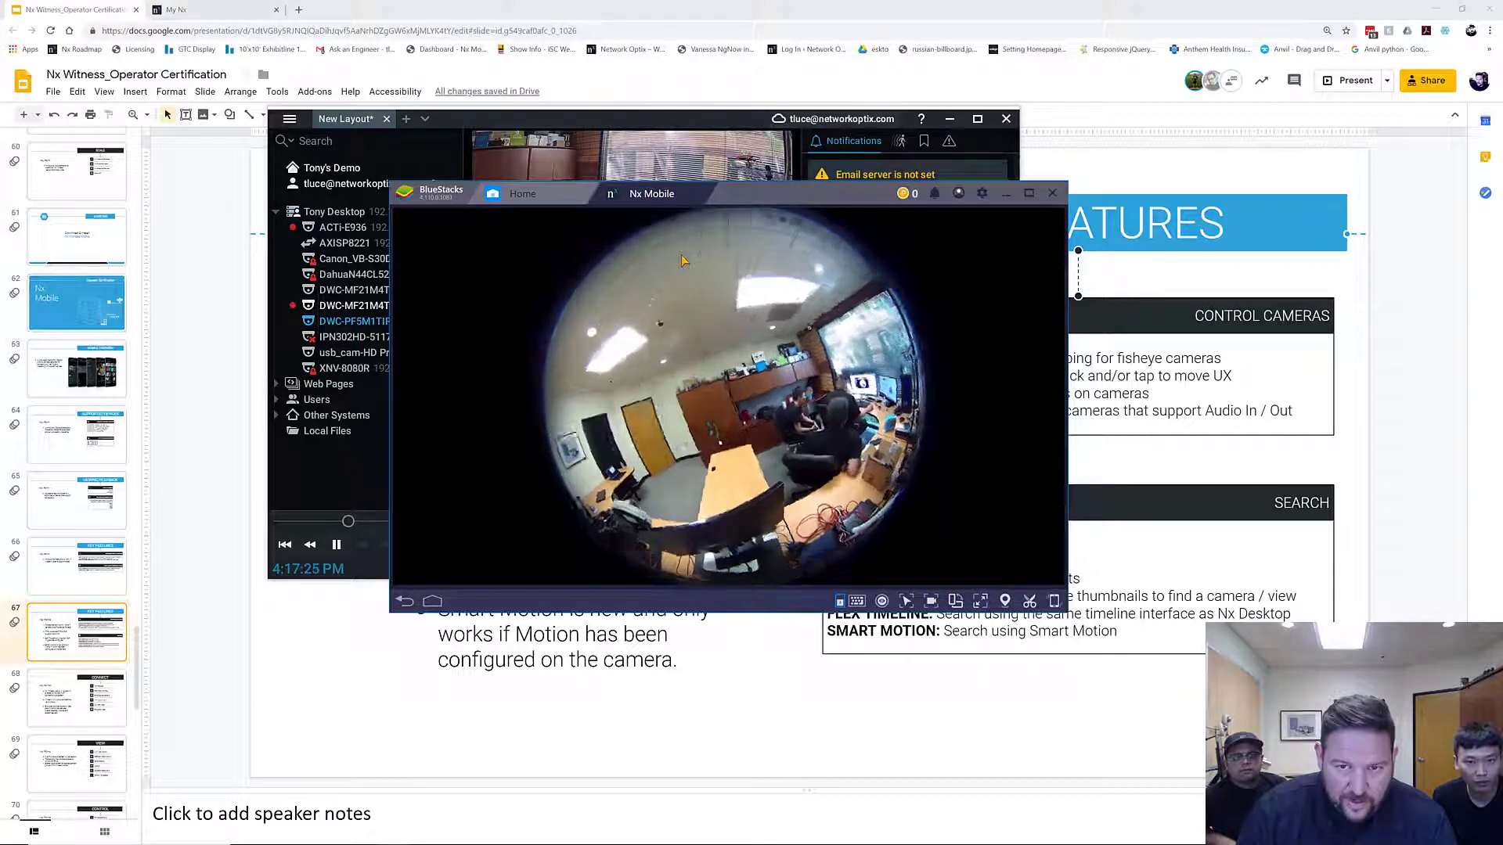
pyautogui.moveTo(904, 417); pyautogui.dragTo(700, 270)
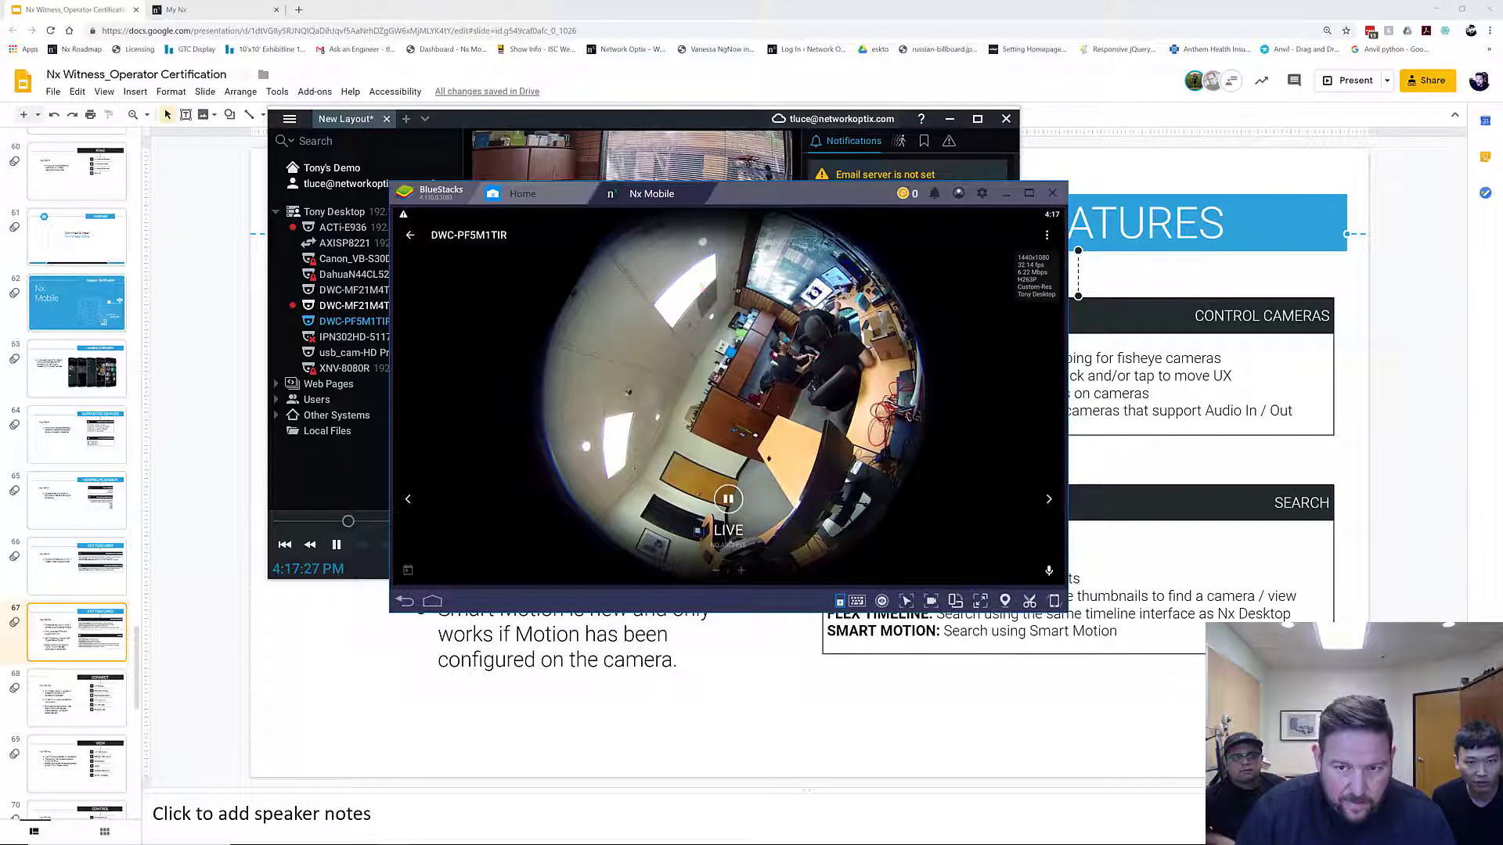
pyautogui.moveTo(705, 352); pyautogui.dragTo(729, 470)
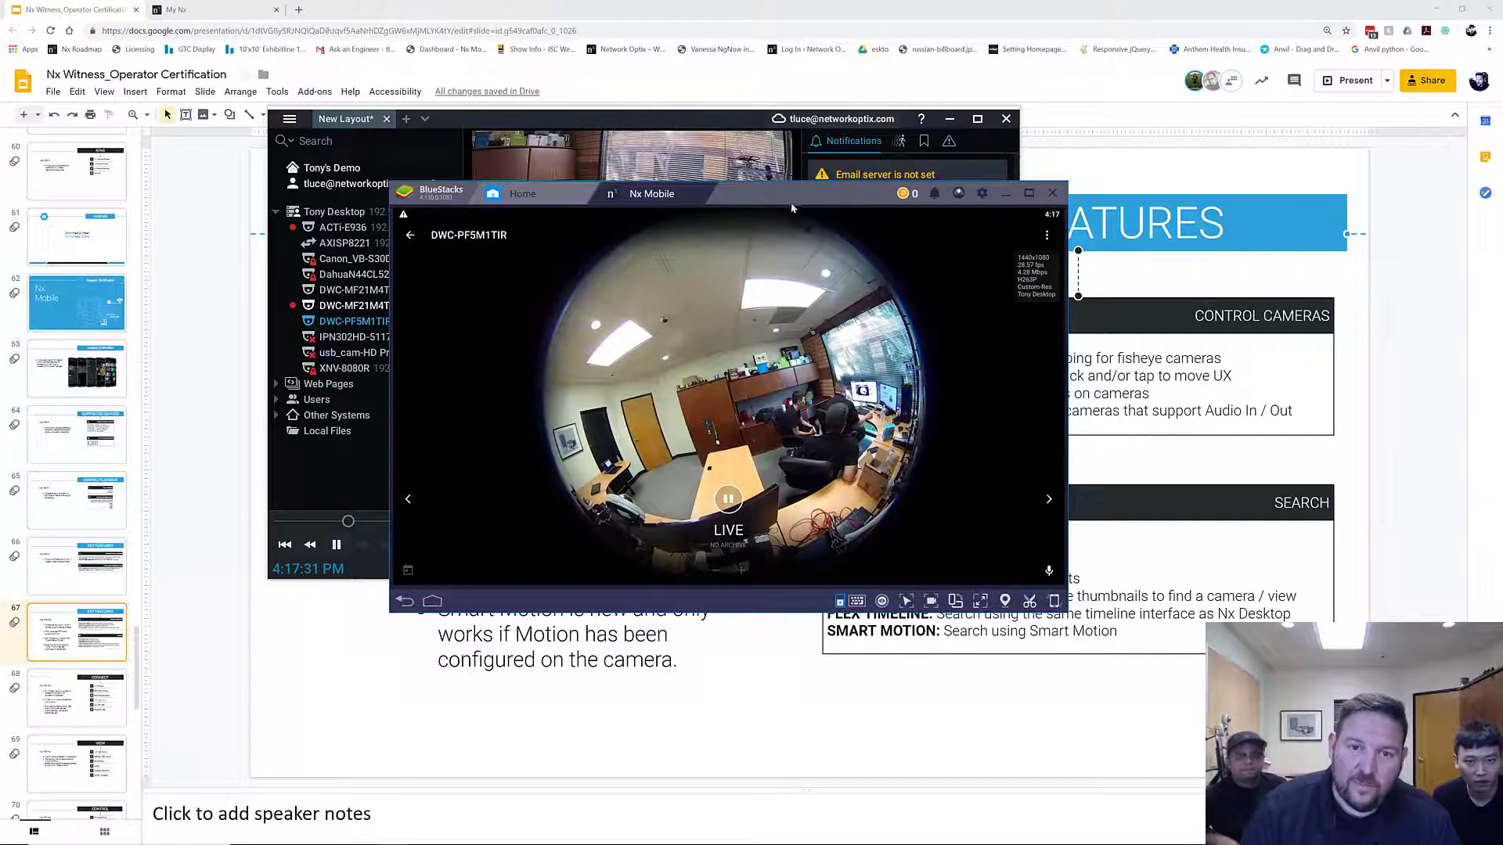
pyautogui.moveTo(780, 196)
pyautogui.mouseDown()
pyautogui.moveTo(1166, 179)
pyautogui.moveTo(1174, 143)
pyautogui.mouseUp()
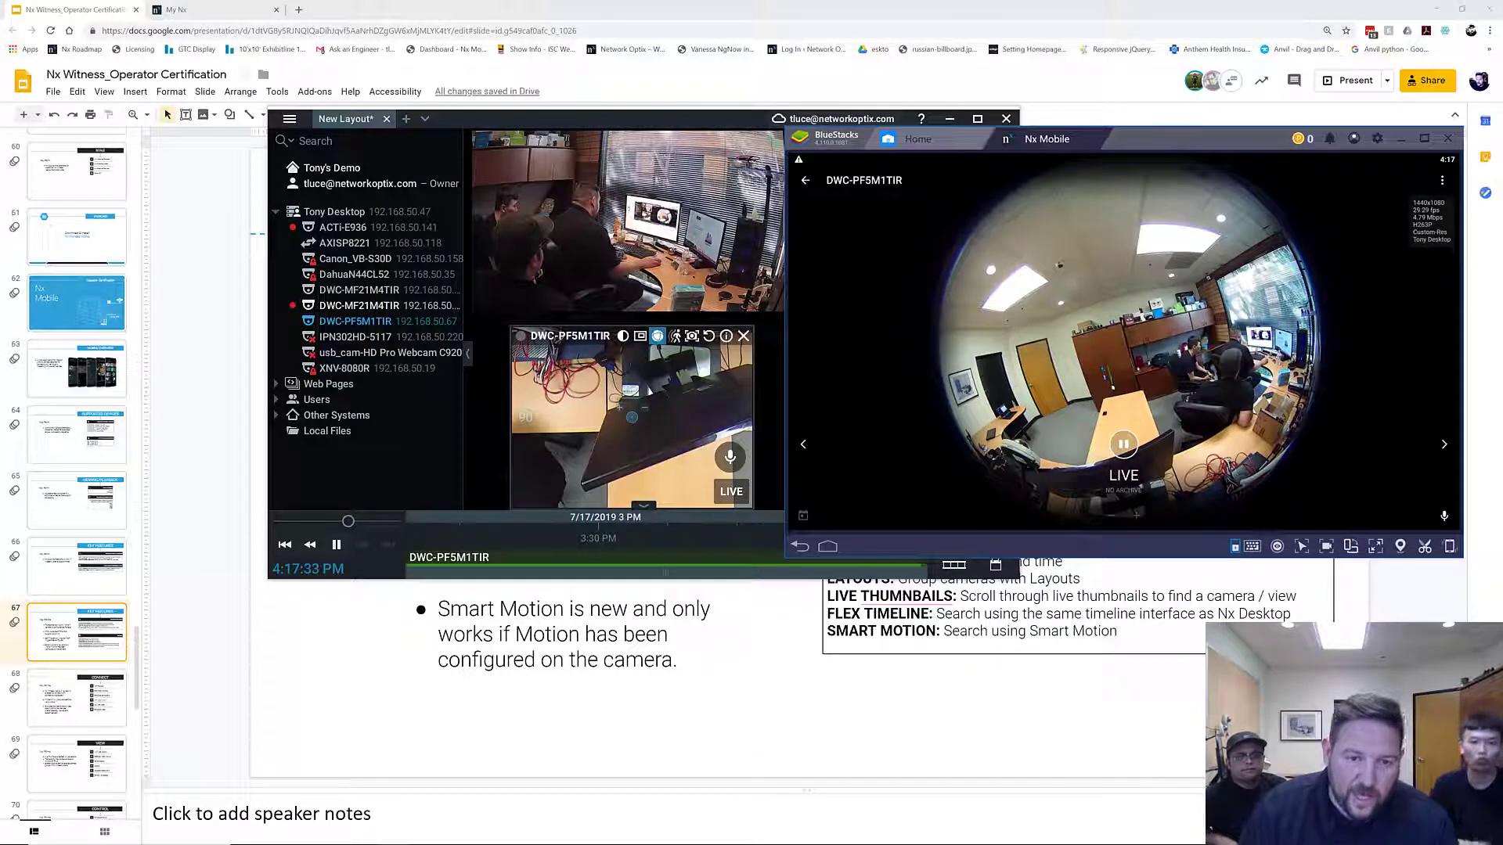
# Switch the DWC-PF5M1TIR tile back to the full fisheye circle and return to the Key Features slide
pyautogui.click(658, 337)
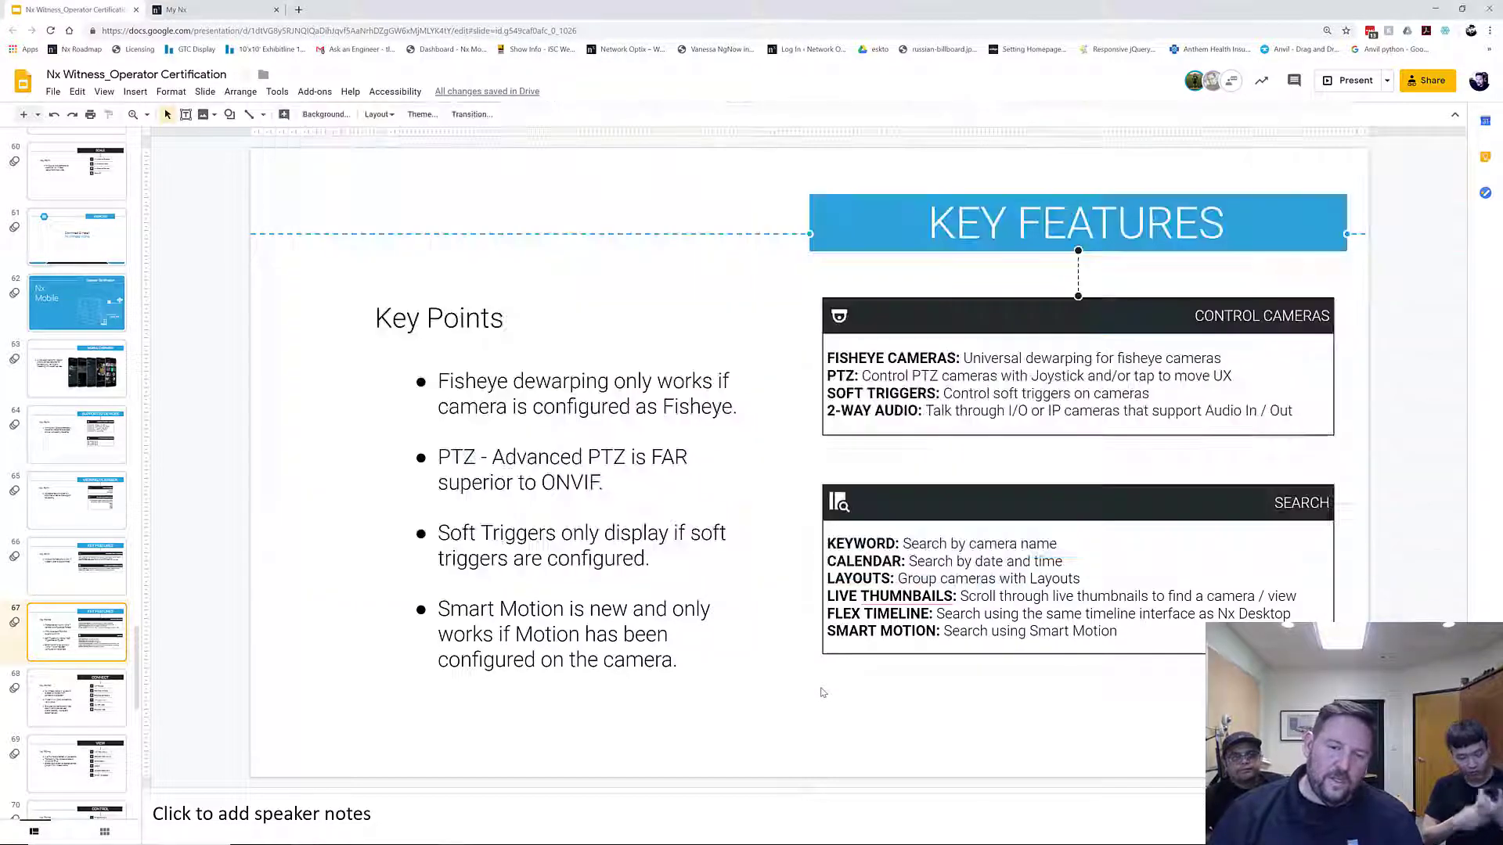
pyautogui.click(807, 668)
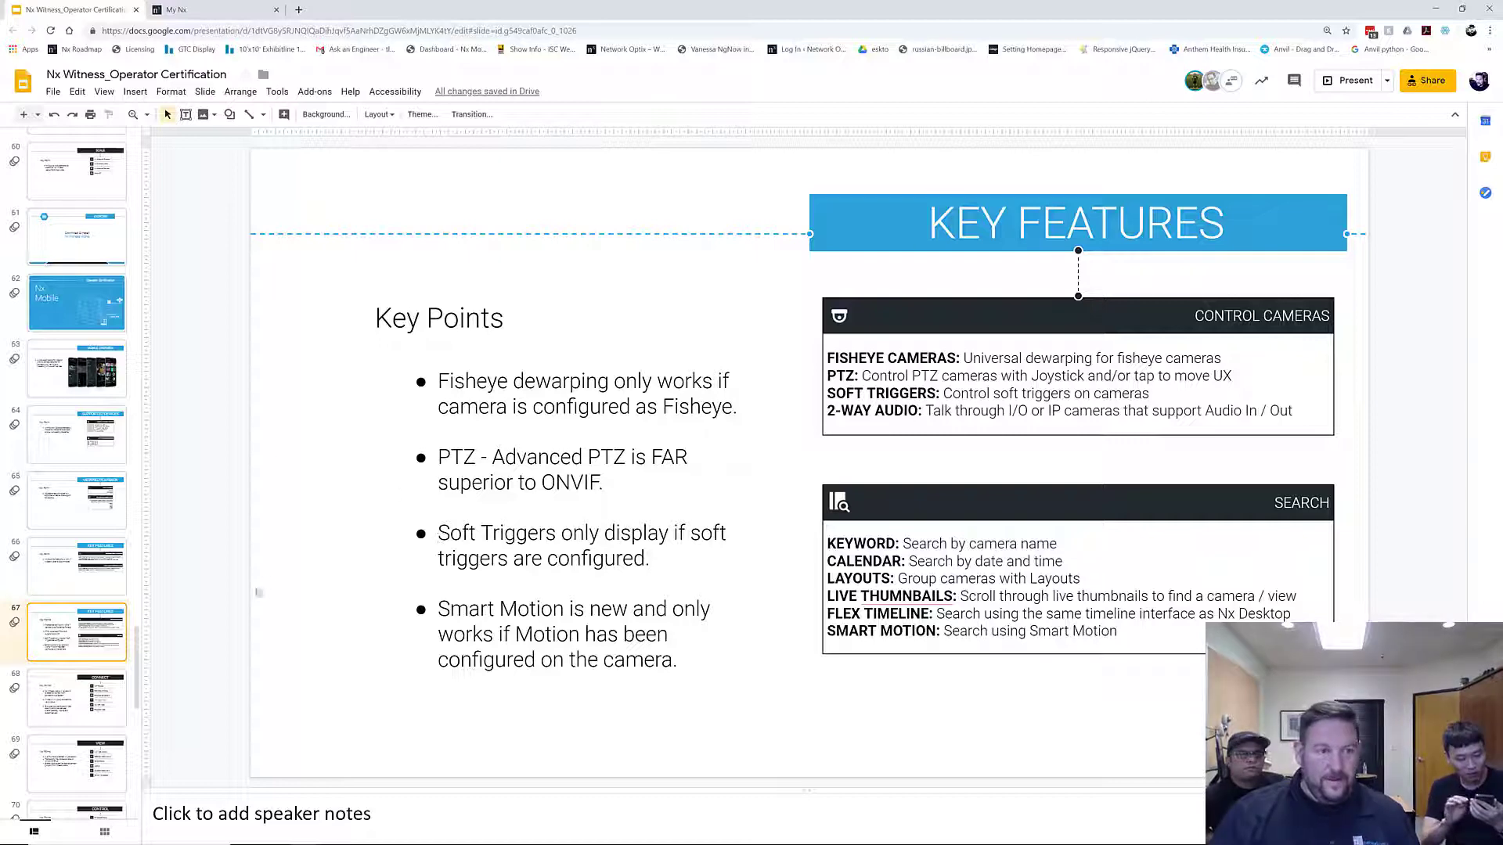
# Start the full-screen Google Slides presentation from slide 70
pyautogui.click(1344, 83)
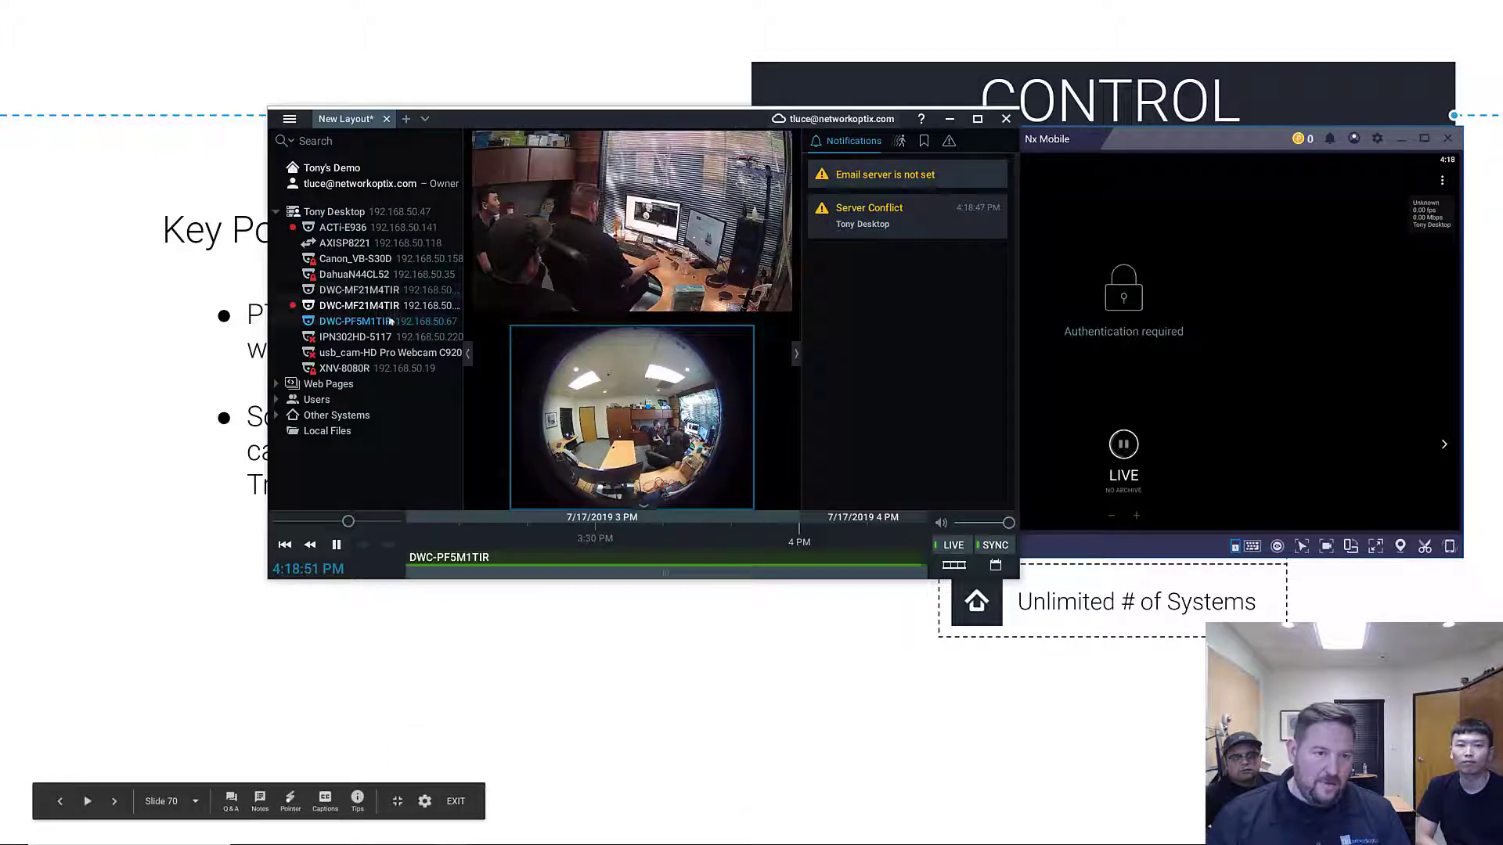
# Change Canon_VB-S30D's login to root and apply it in Camera Settings
pyautogui.rightClick(376, 261)
pyautogui.click(461, 432)
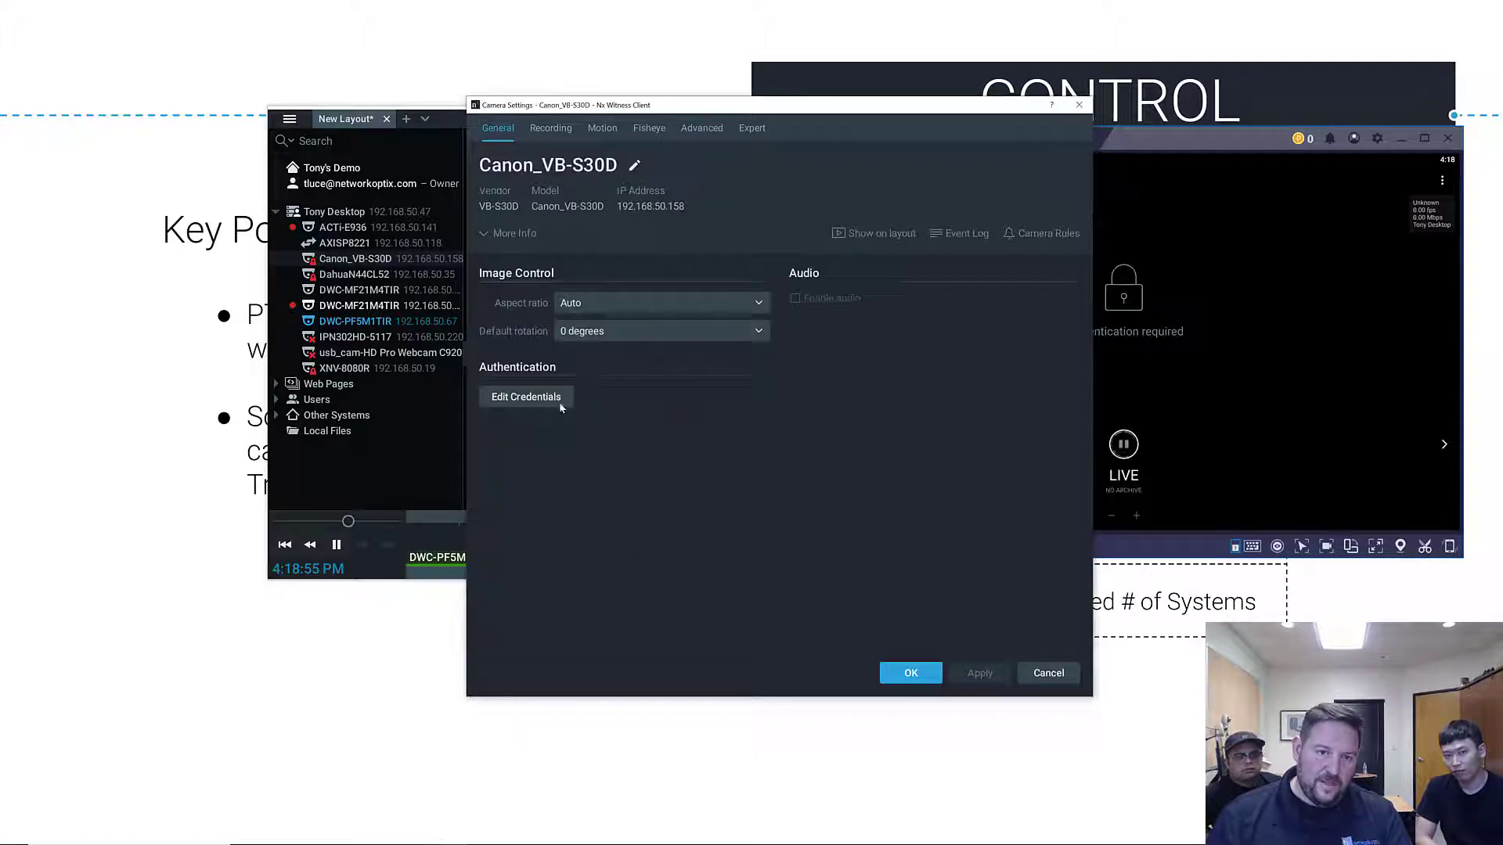
pyautogui.click(559, 402)
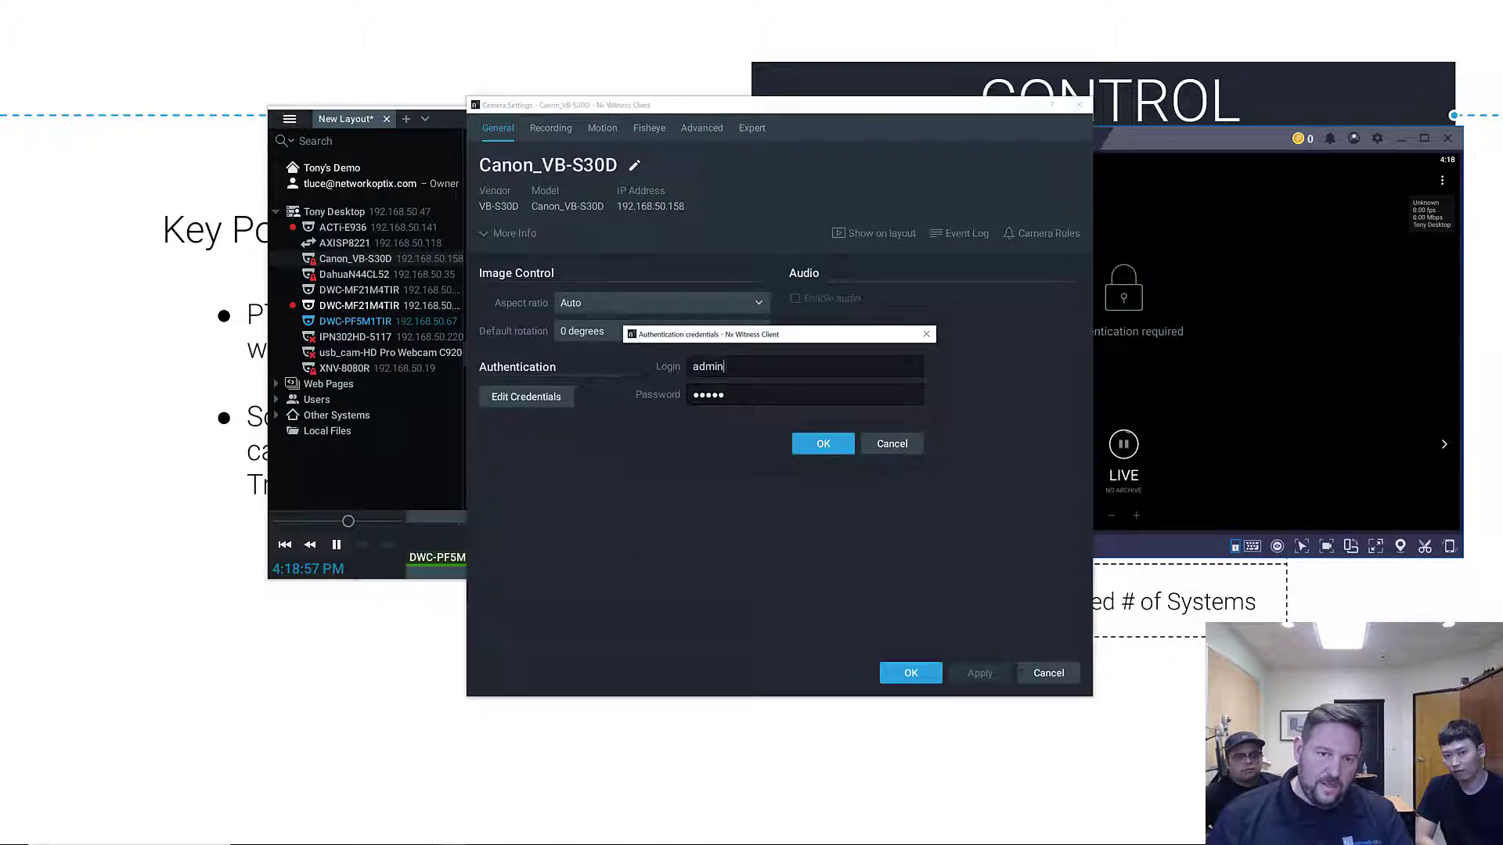
pyautogui.doubleClick(693, 368)
pyautogui.write('ROOT')
pyautogui.press('Tab')
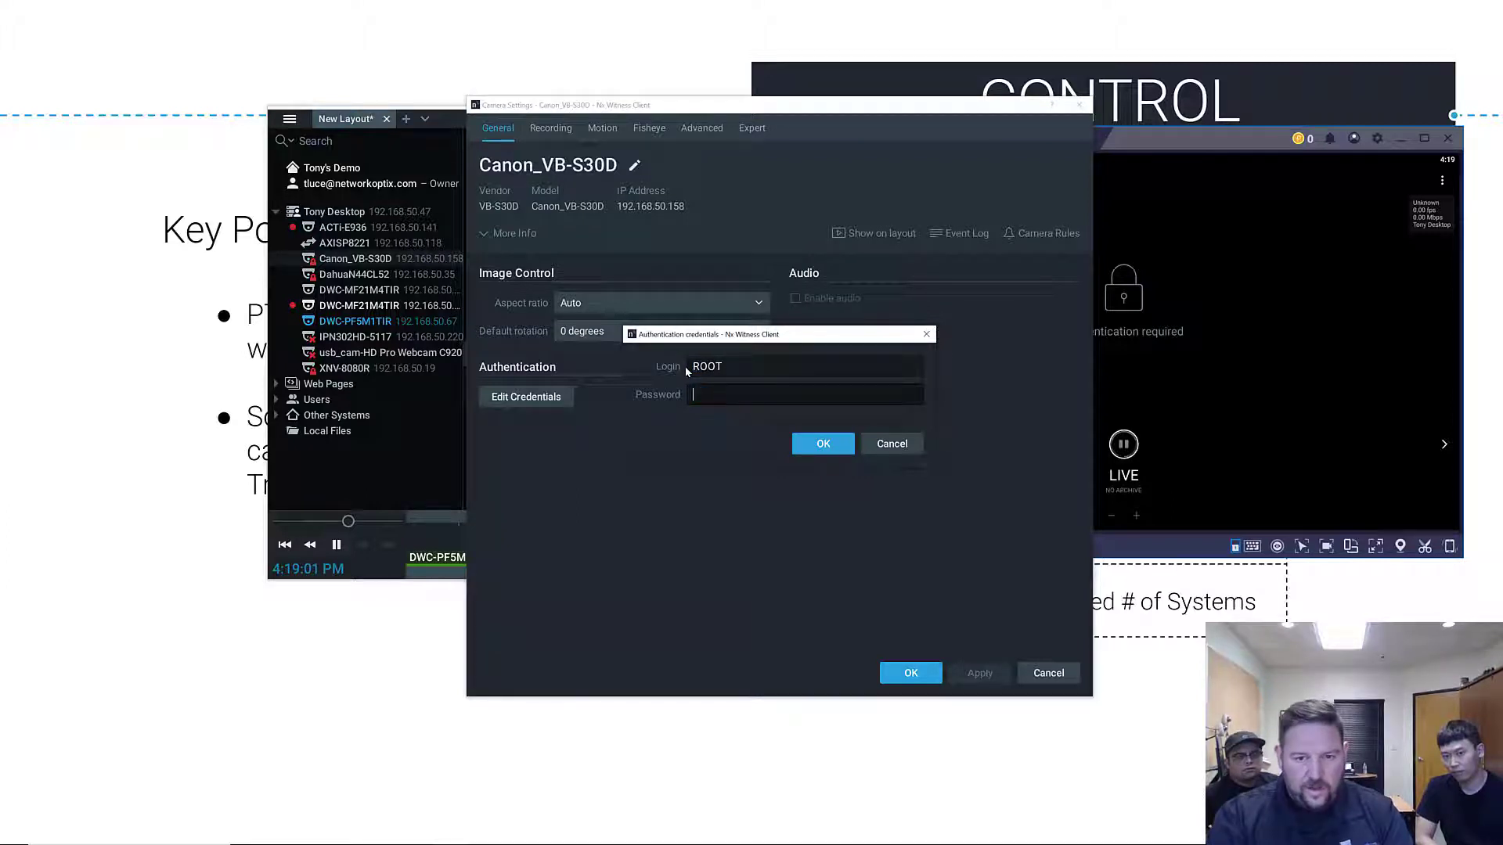
pyautogui.hotkey('shift', 'Tab')
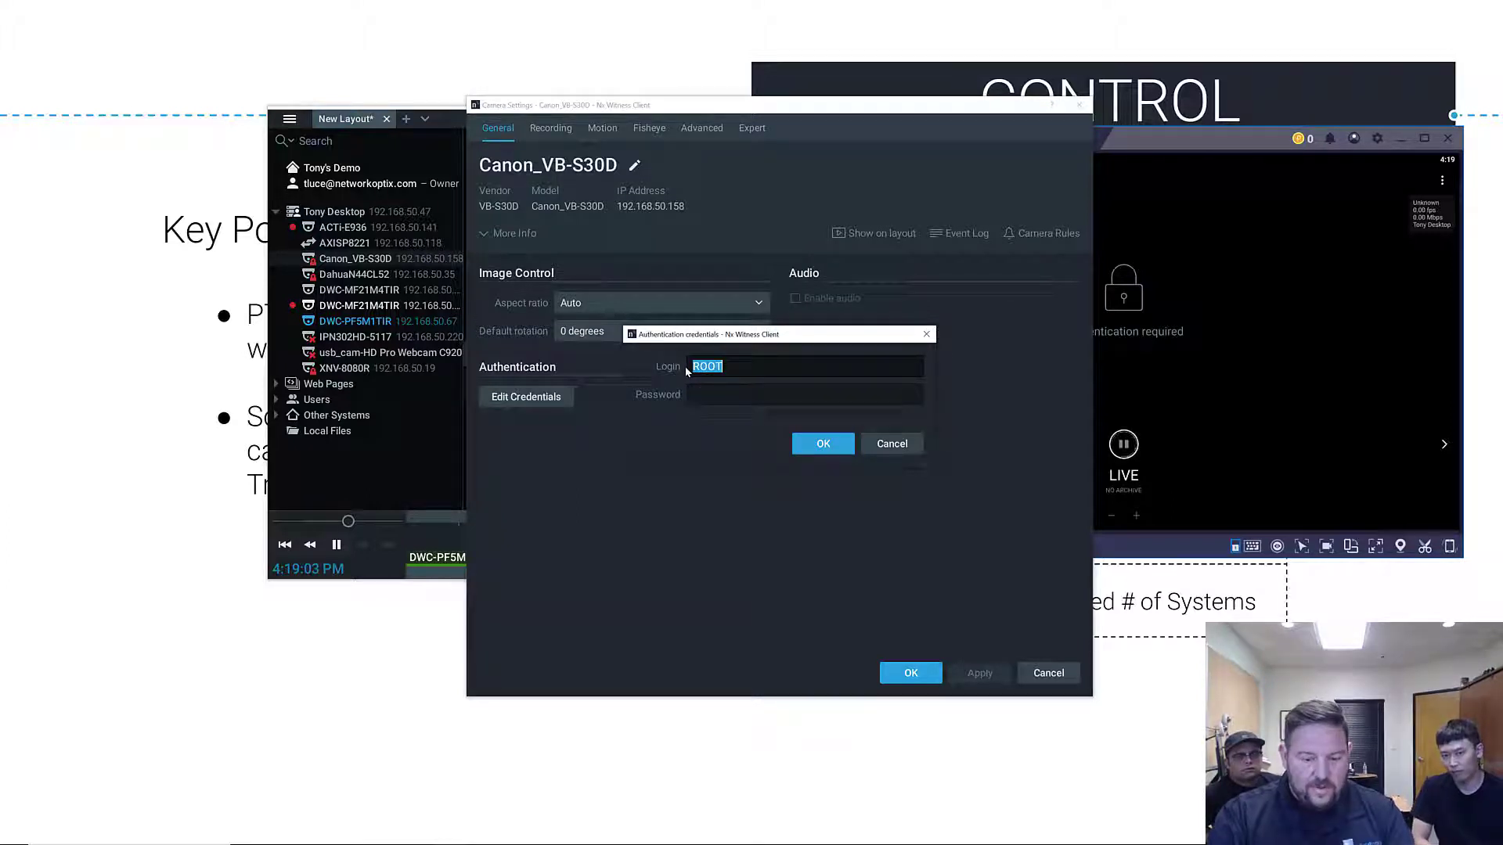
pyautogui.write('root')
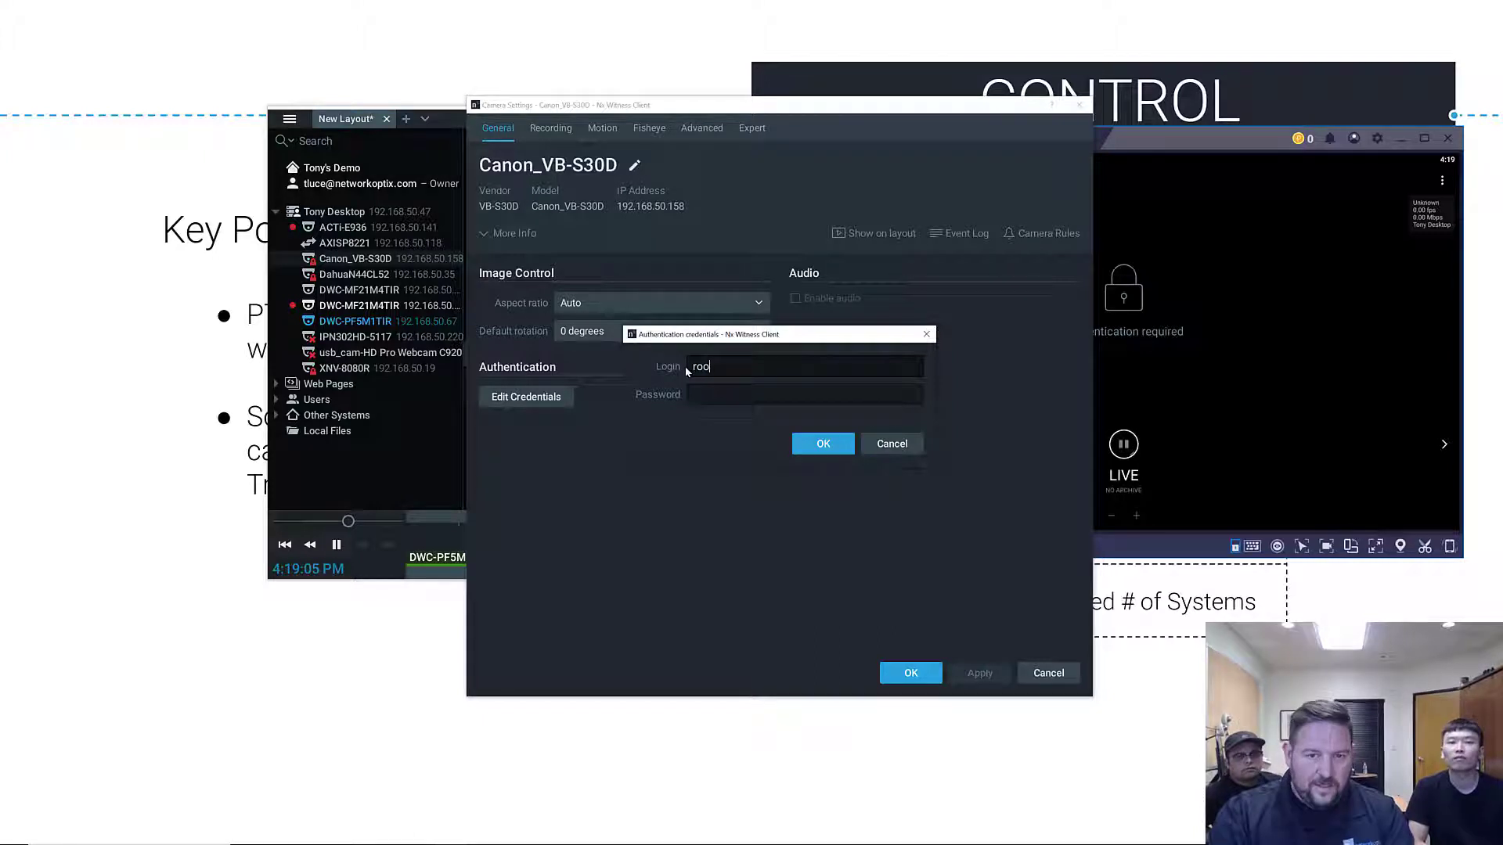
pyautogui.press('Tab')
pyautogui.press('Return')
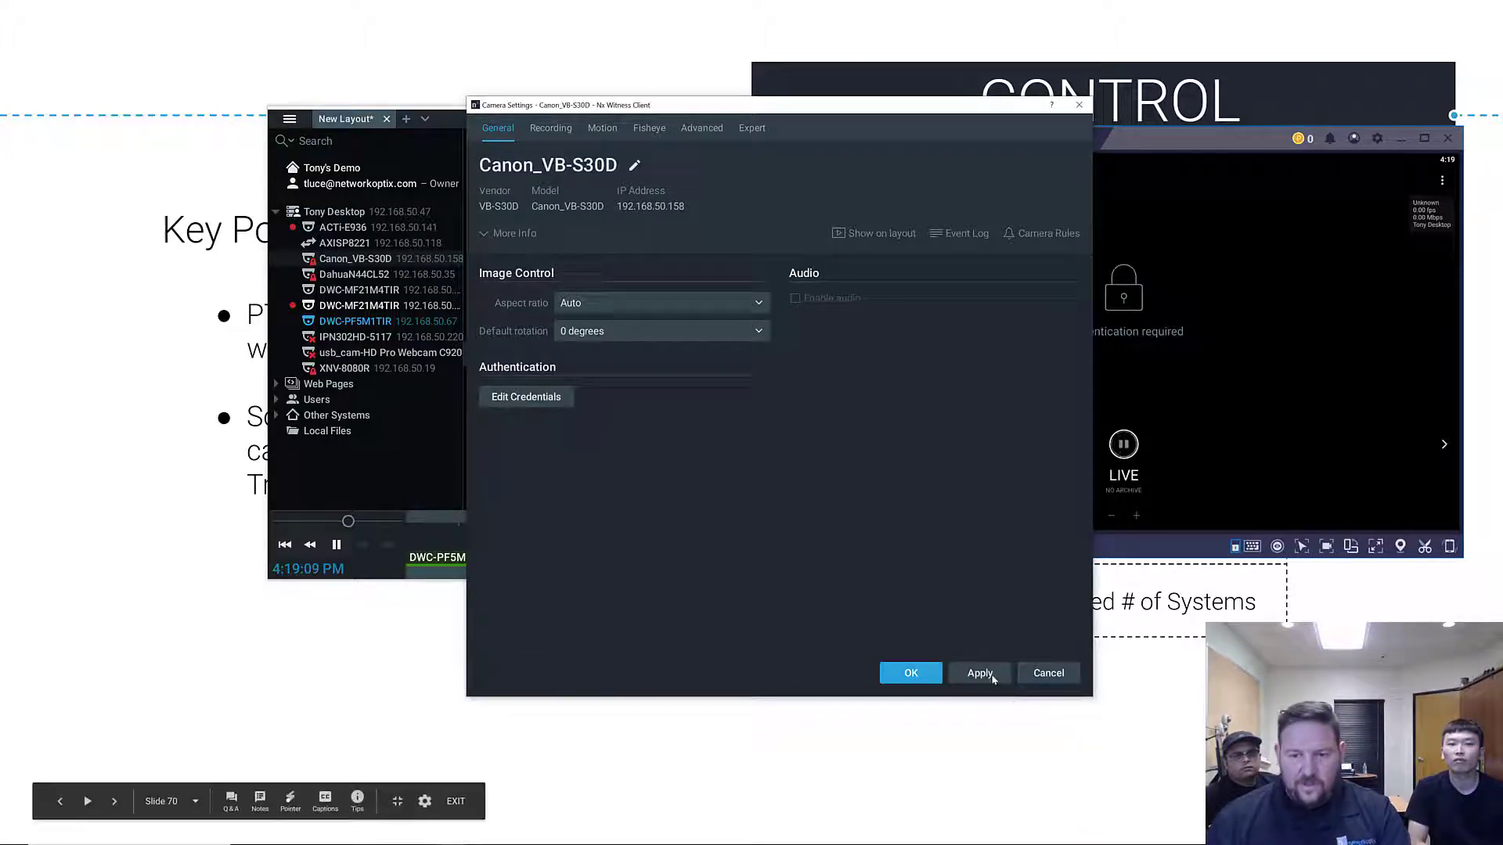
pyautogui.click(979, 672)
pyautogui.click(911, 673)
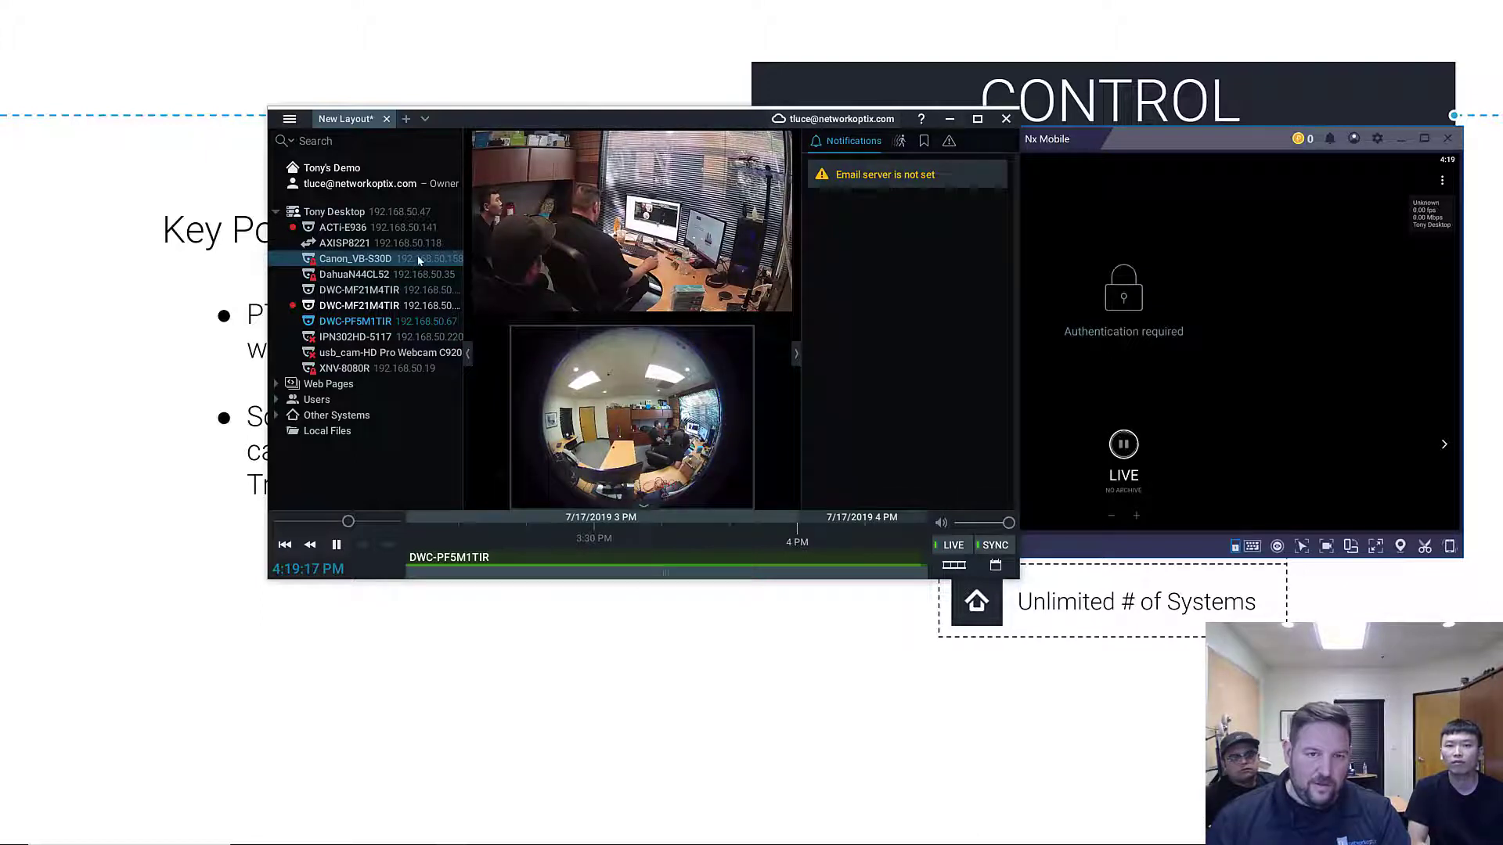
# Add Canon_VB-S30D to the layout and open its web page from More Info
pyautogui.moveTo(418, 259); pyautogui.dragTo(752, 250)
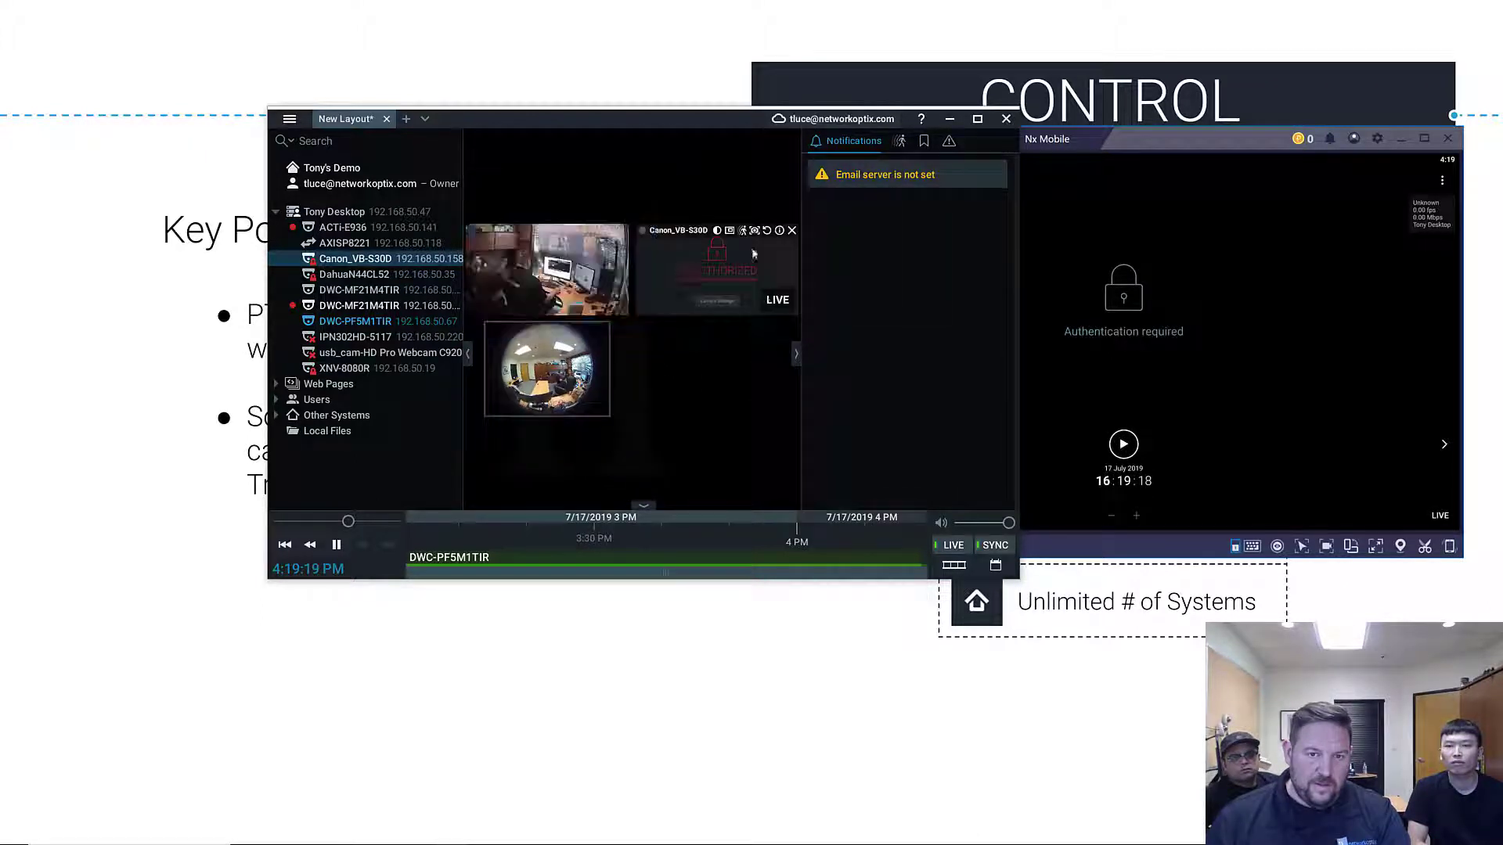
pyautogui.click(725, 304)
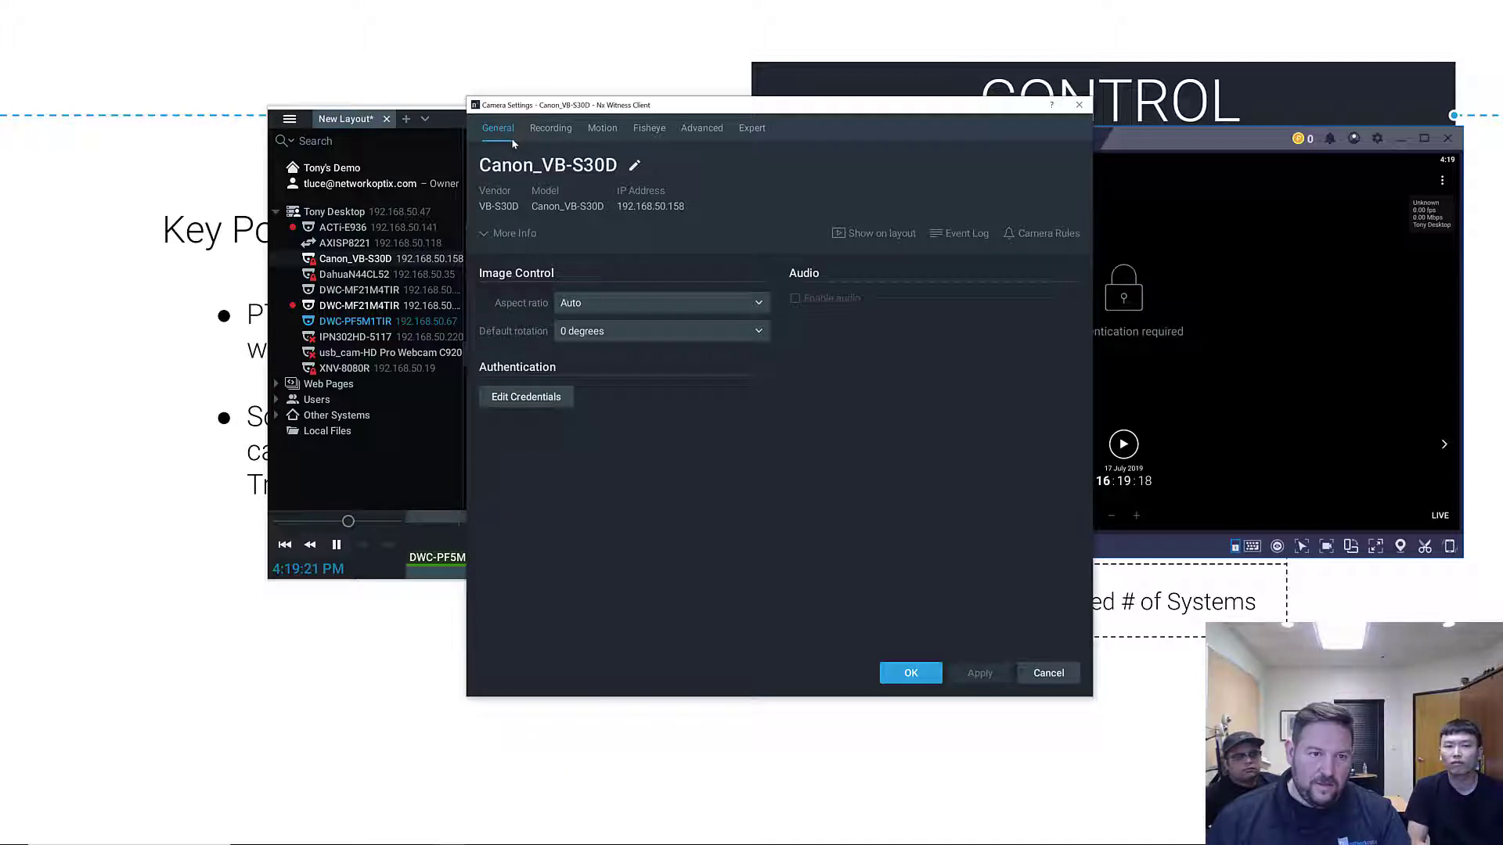
pyautogui.click(517, 234)
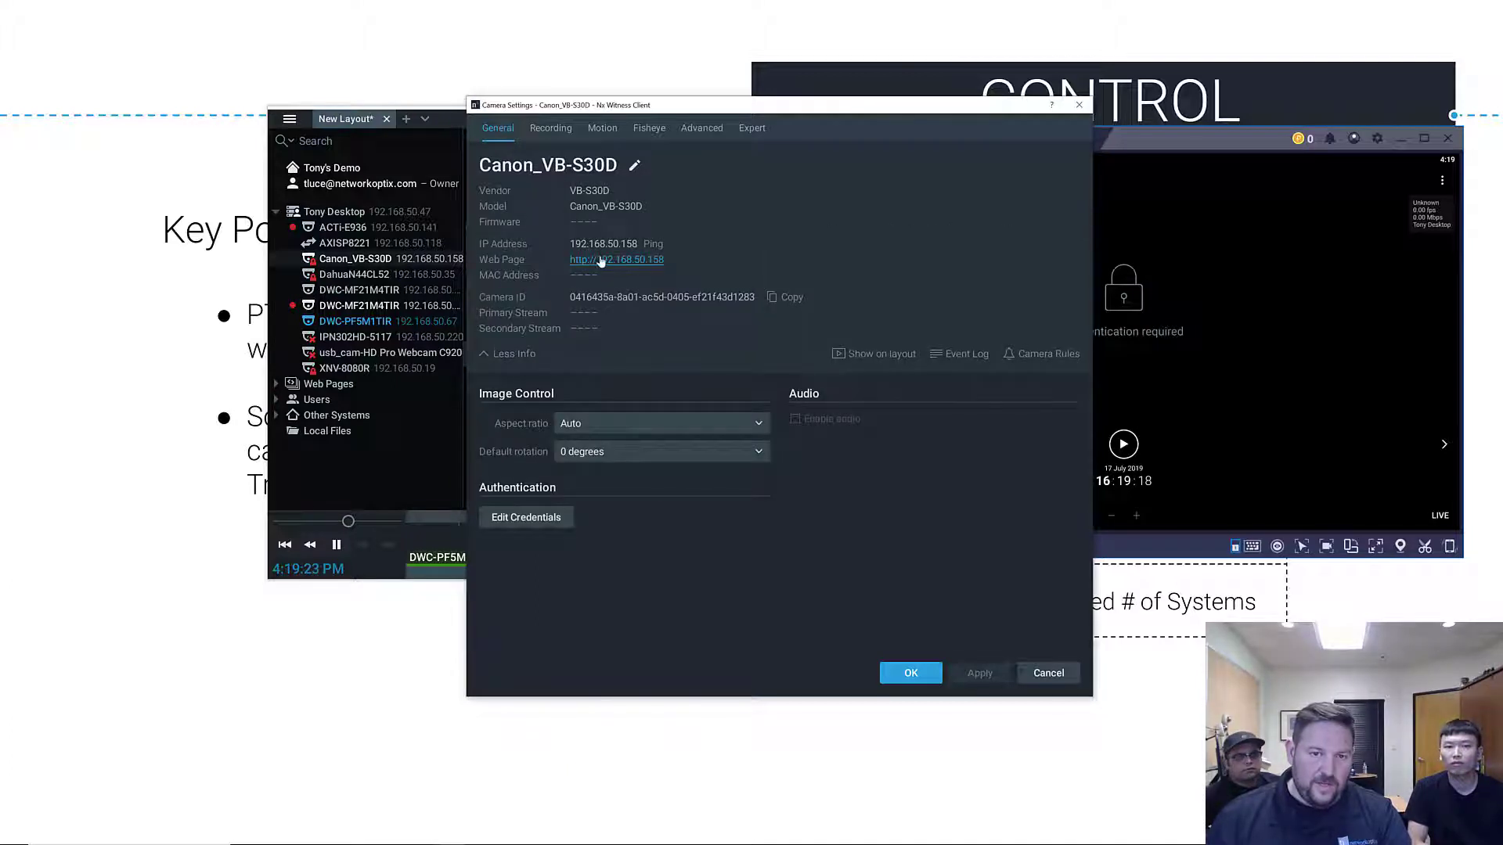
pyautogui.click(600, 261)
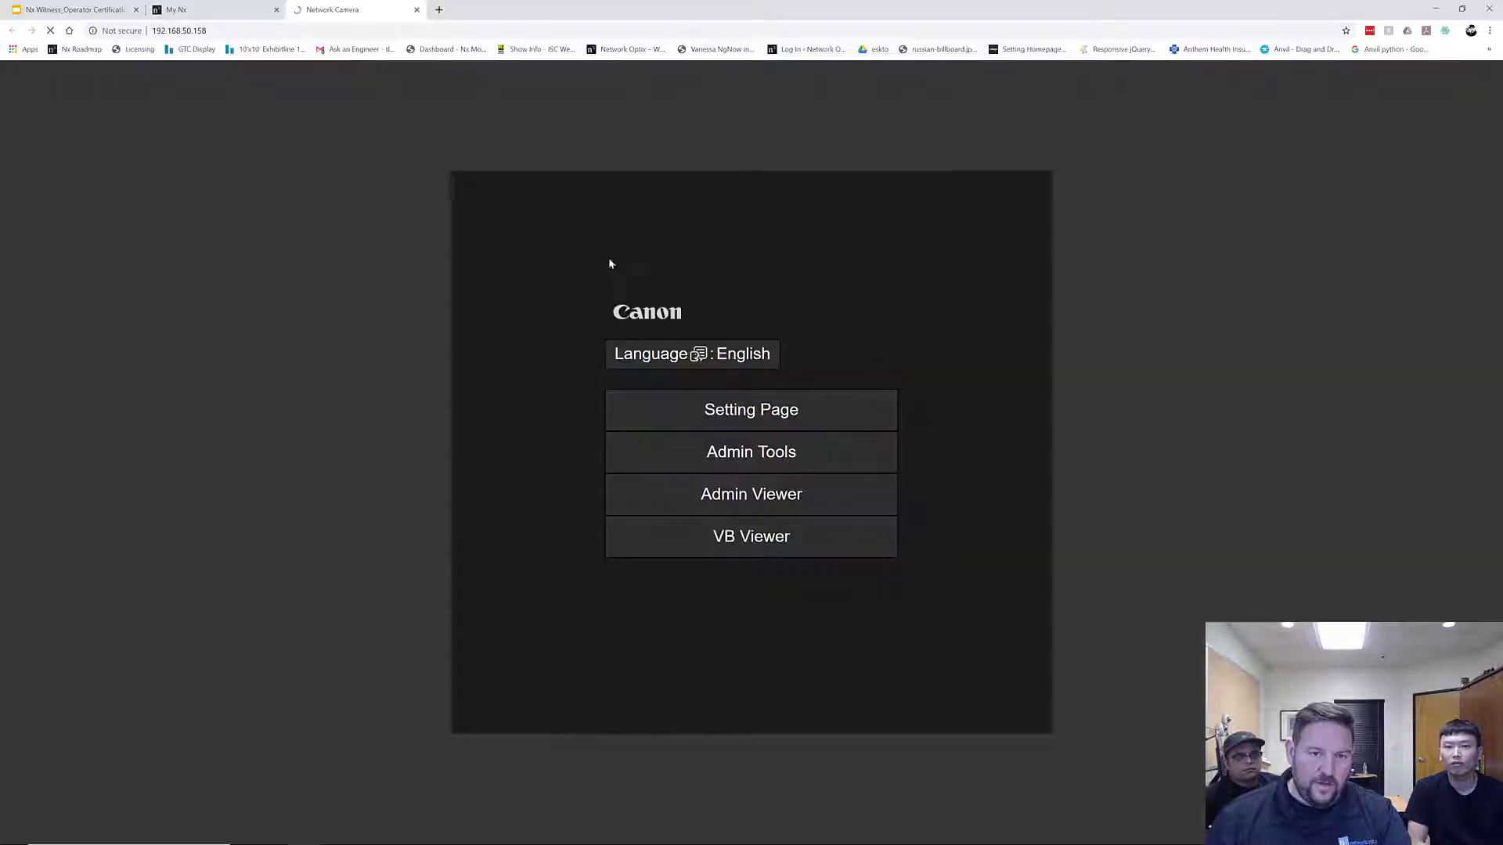
# Open the camera's Setting Page and attempt several sign-ins in the login popup
pyautogui.click(799, 424)
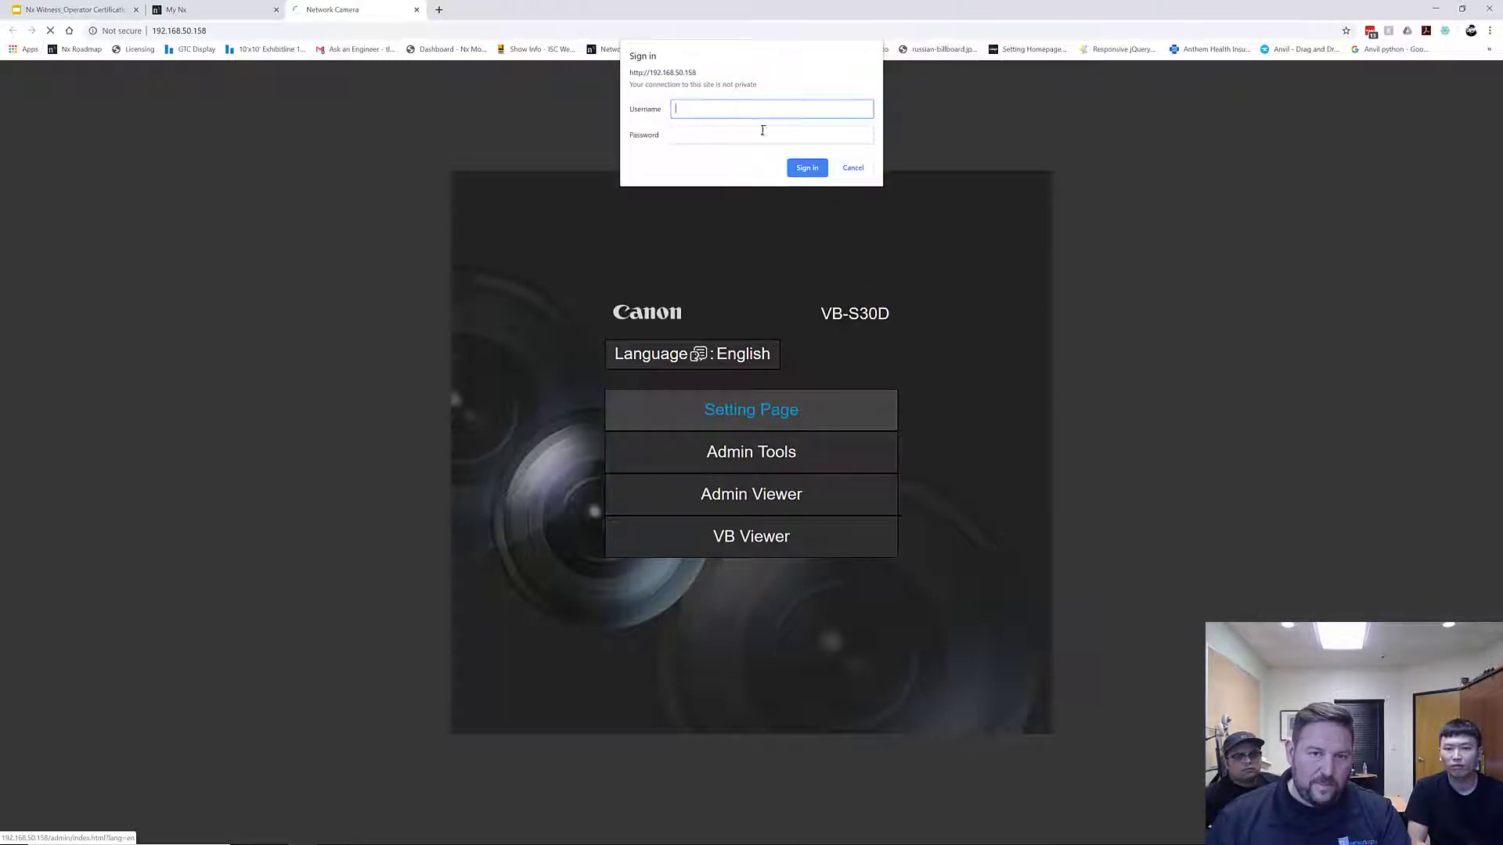
pyautogui.write('admin')
pyautogui.press('Tab')
pyautogui.write('c')
pyautogui.press('Return')
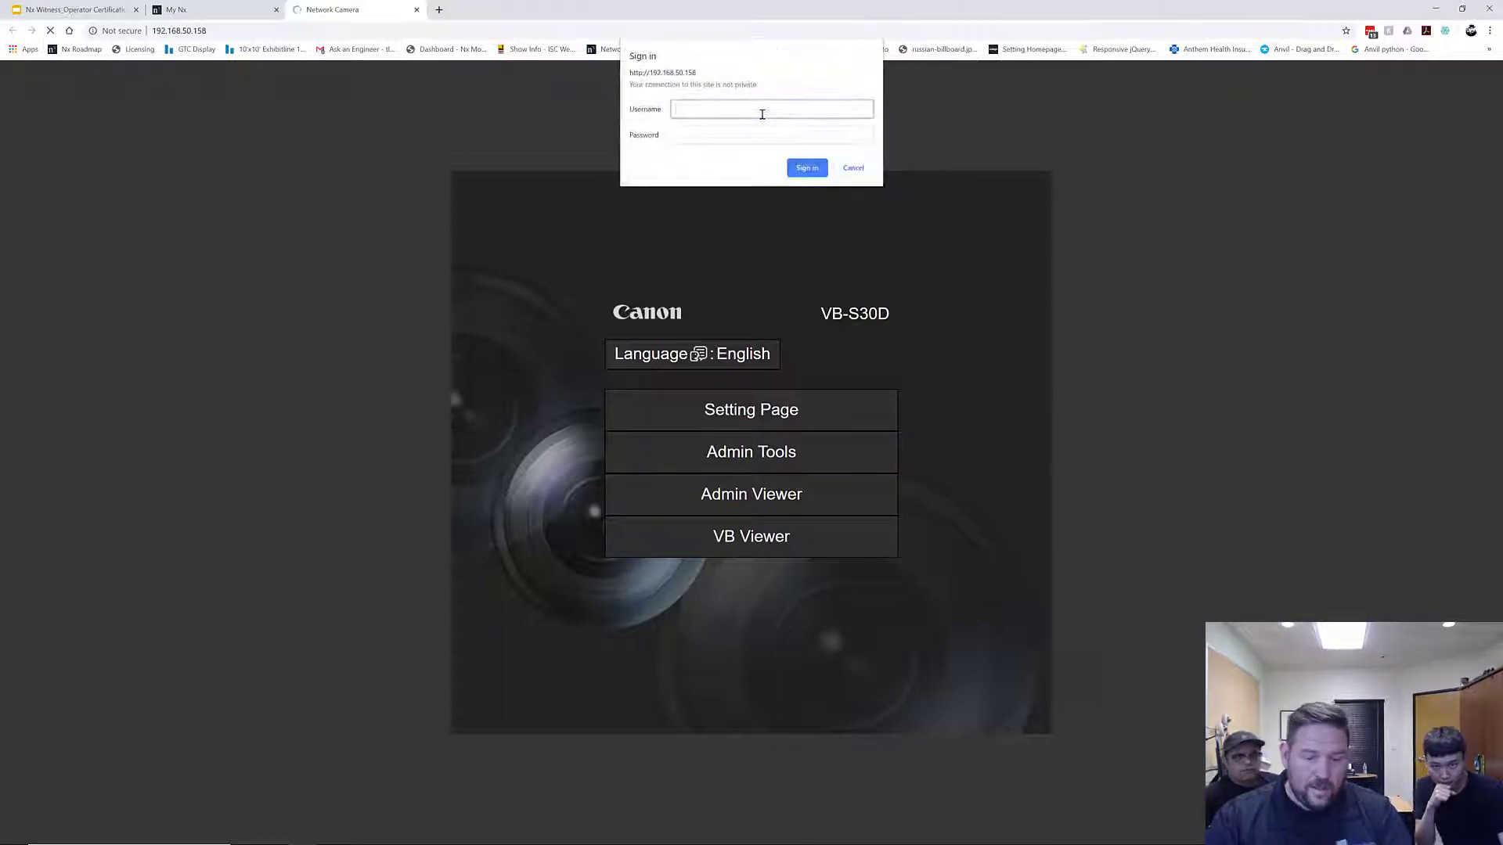
pyautogui.write('adm')
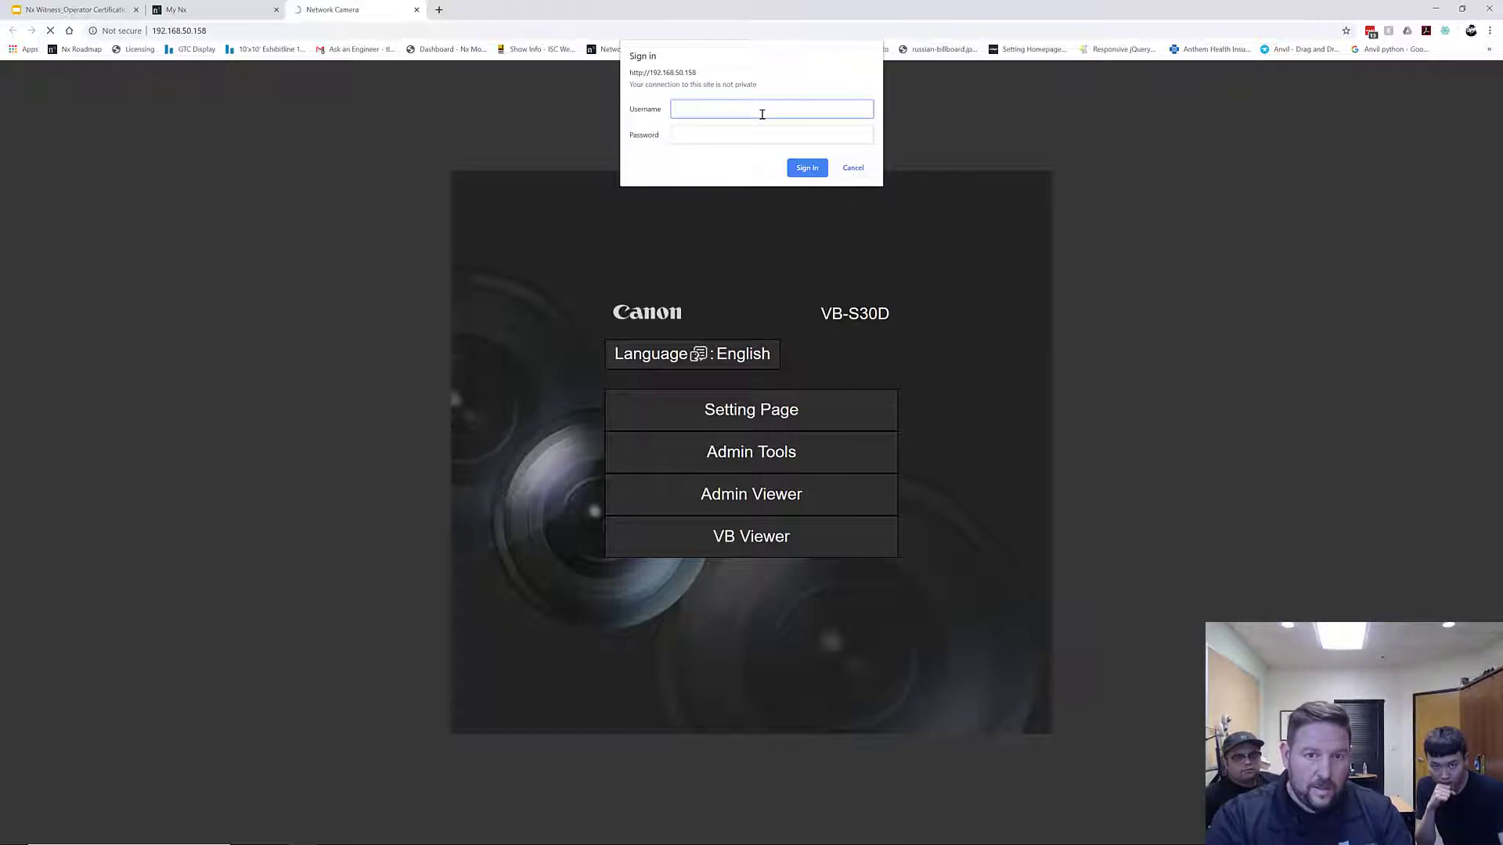
pyautogui.write('oot')
pyautogui.press('Tab')
pyautogui.press('Return')
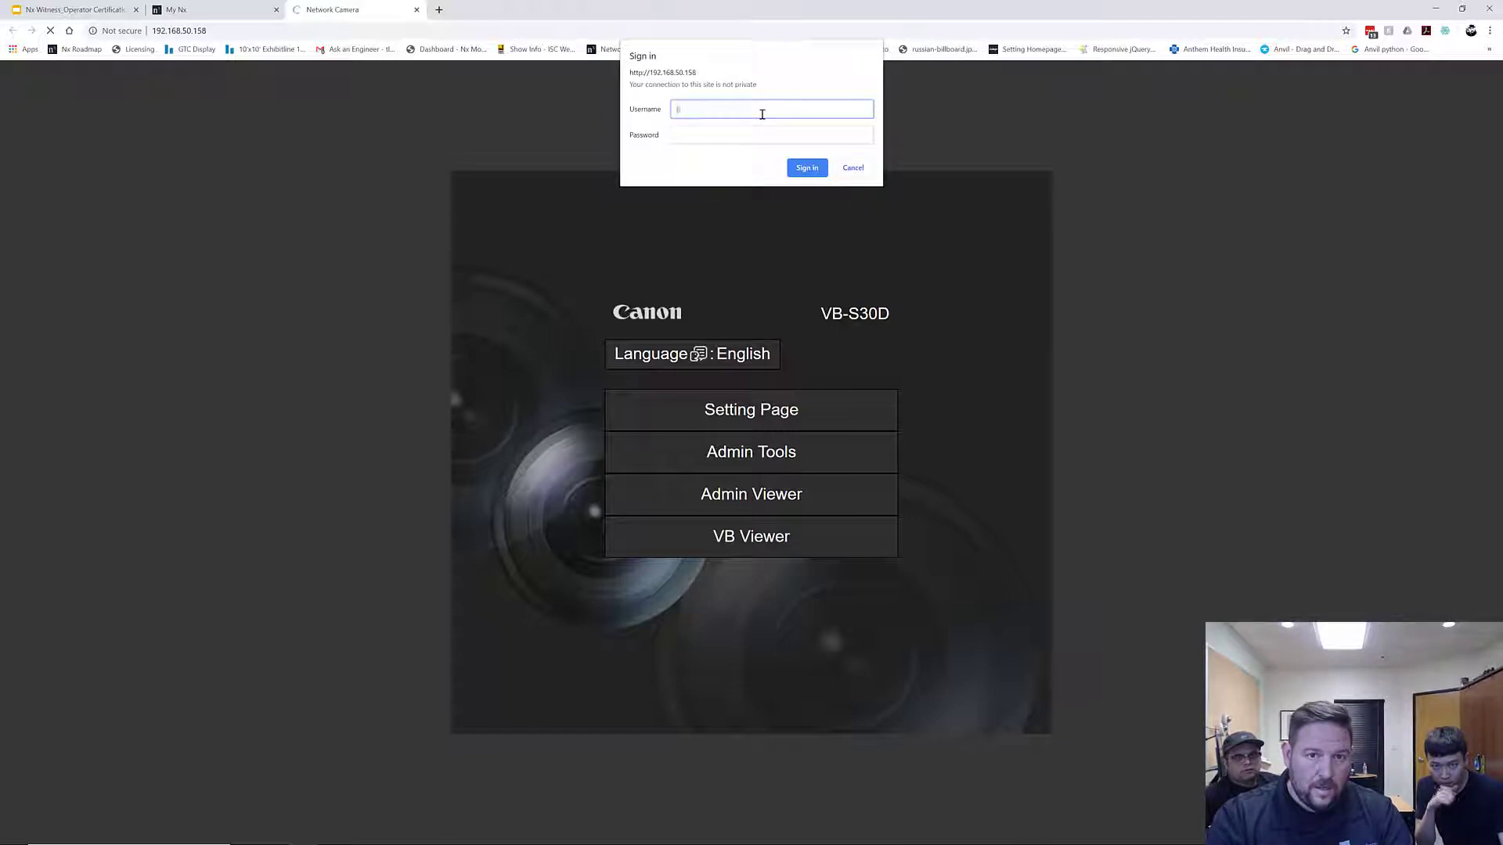
pyautogui.write('in')
pyautogui.press('Tab')
pyautogui.write('a')
pyautogui.press('Return')
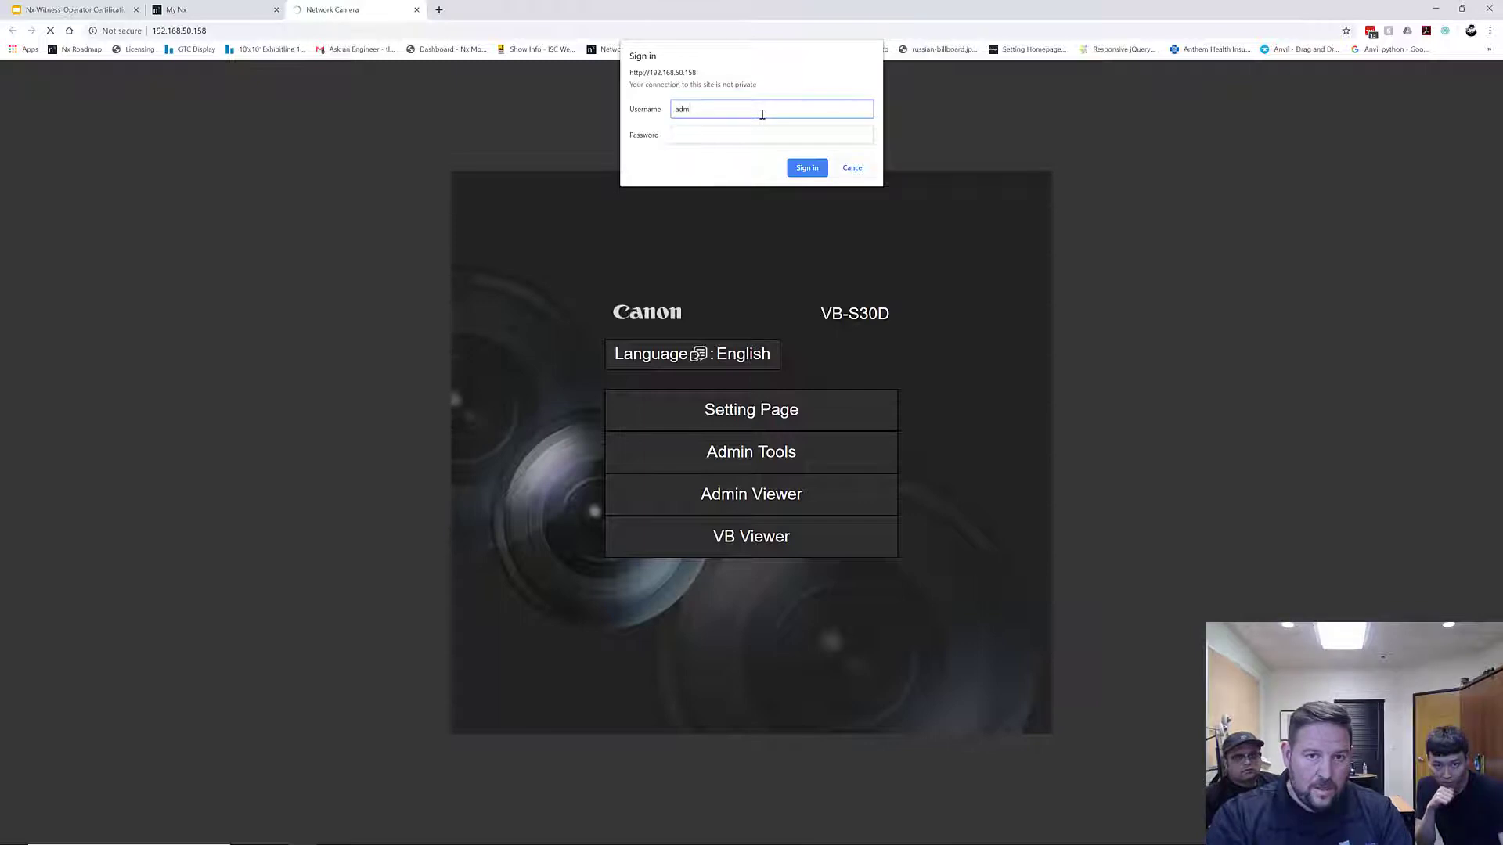
pyautogui.press('Tab')
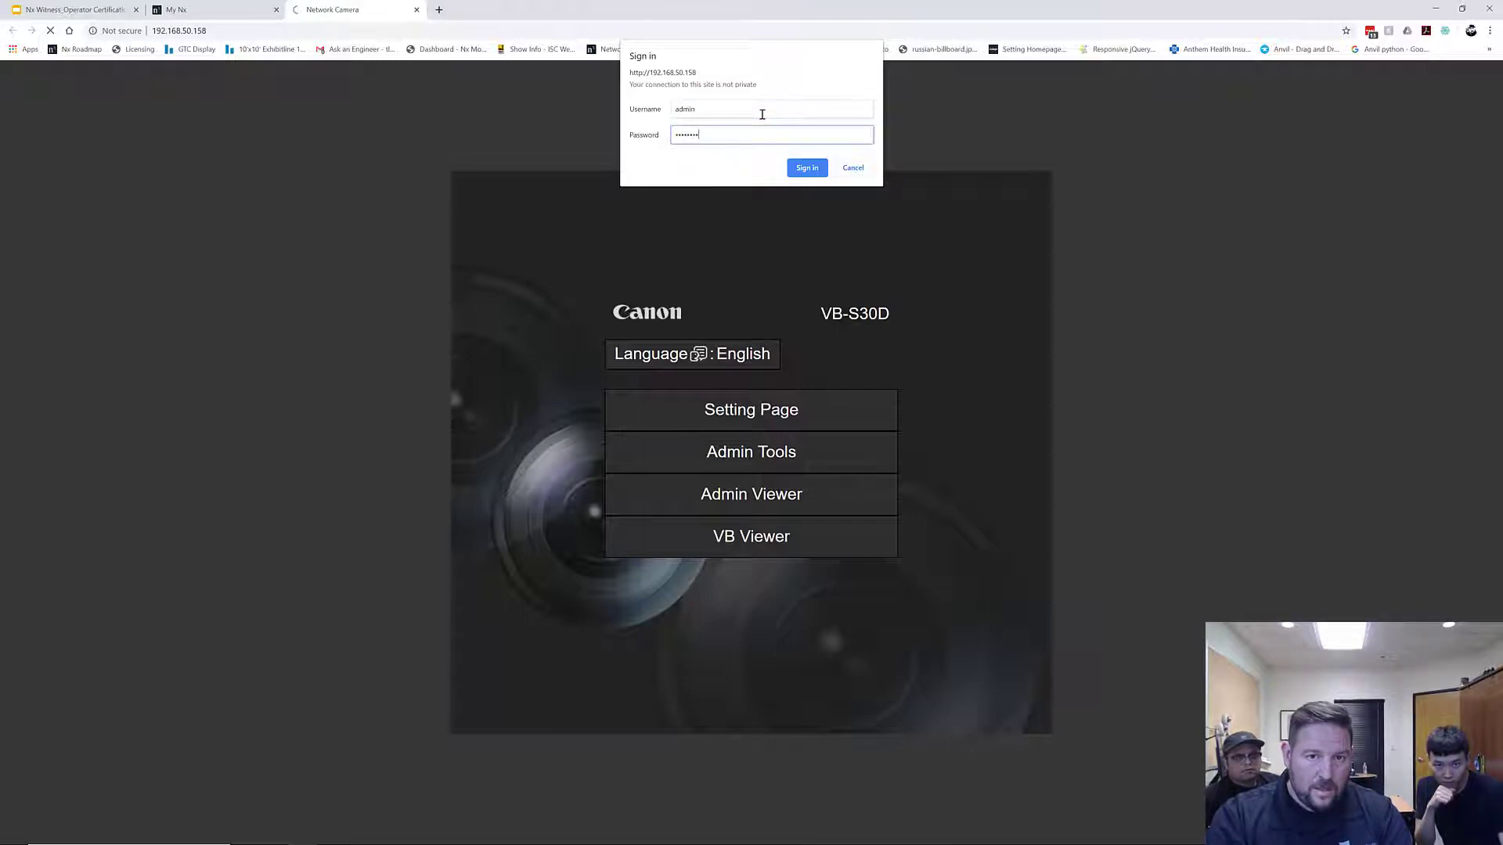
pyautogui.write('root')
pyautogui.press('Return')
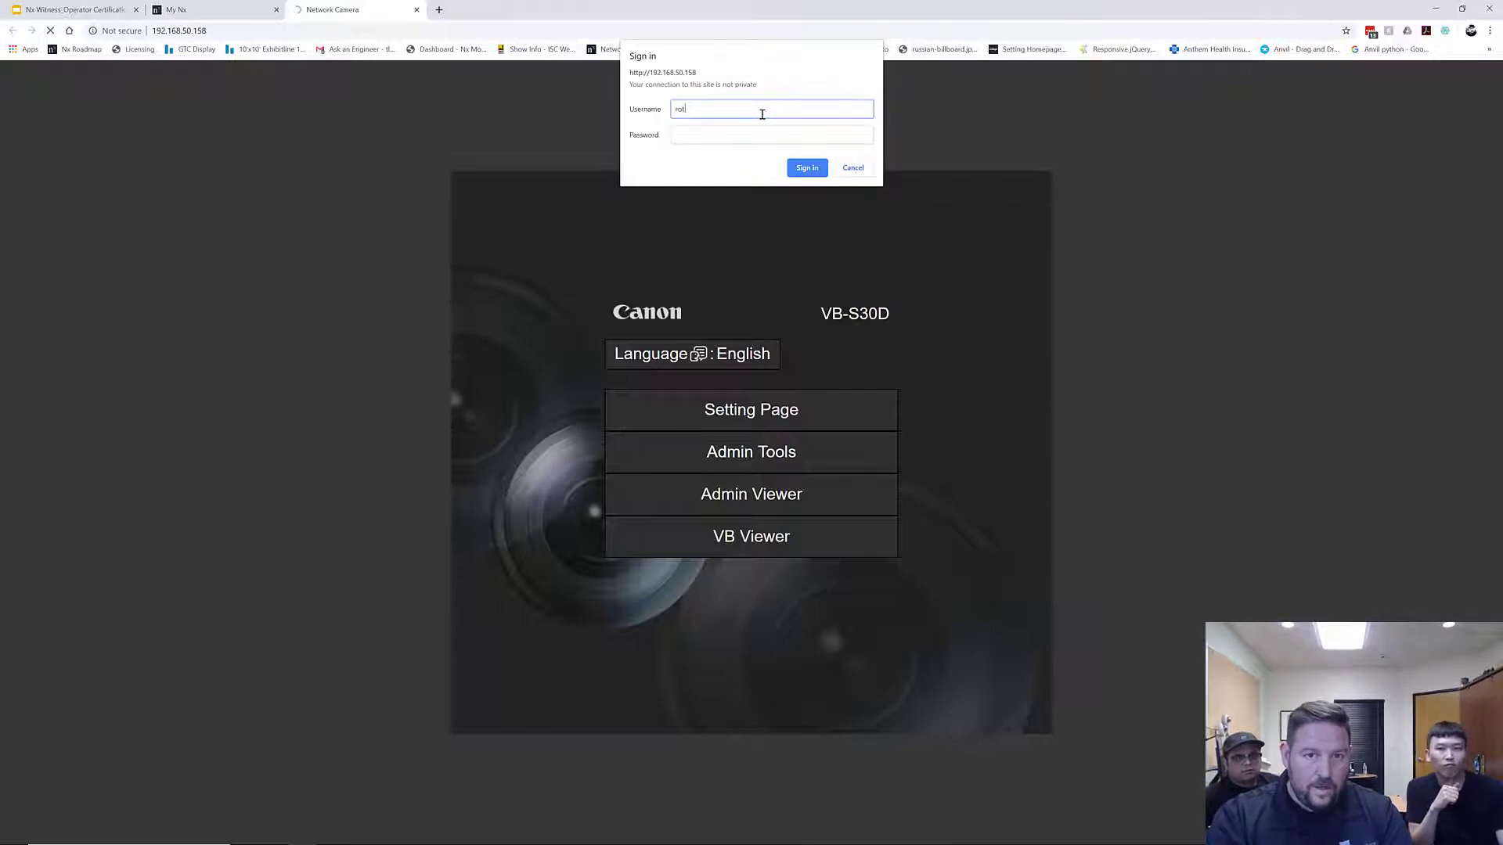
# Try root and admin logins, cancel the sign-in, and switch back to Nx Witness
pyautogui.press('Tab')
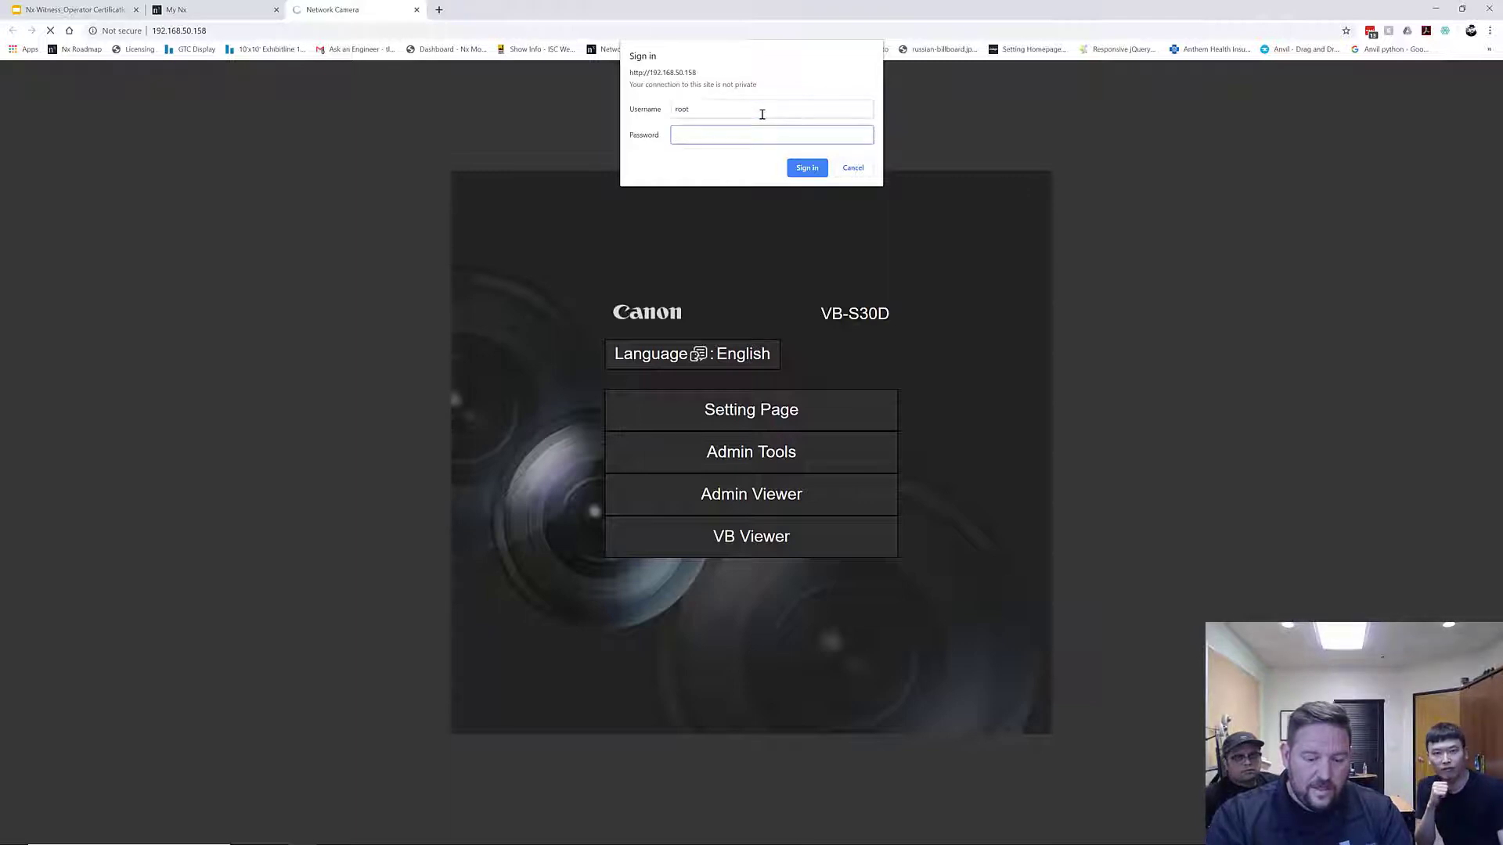
pyautogui.press('Return')
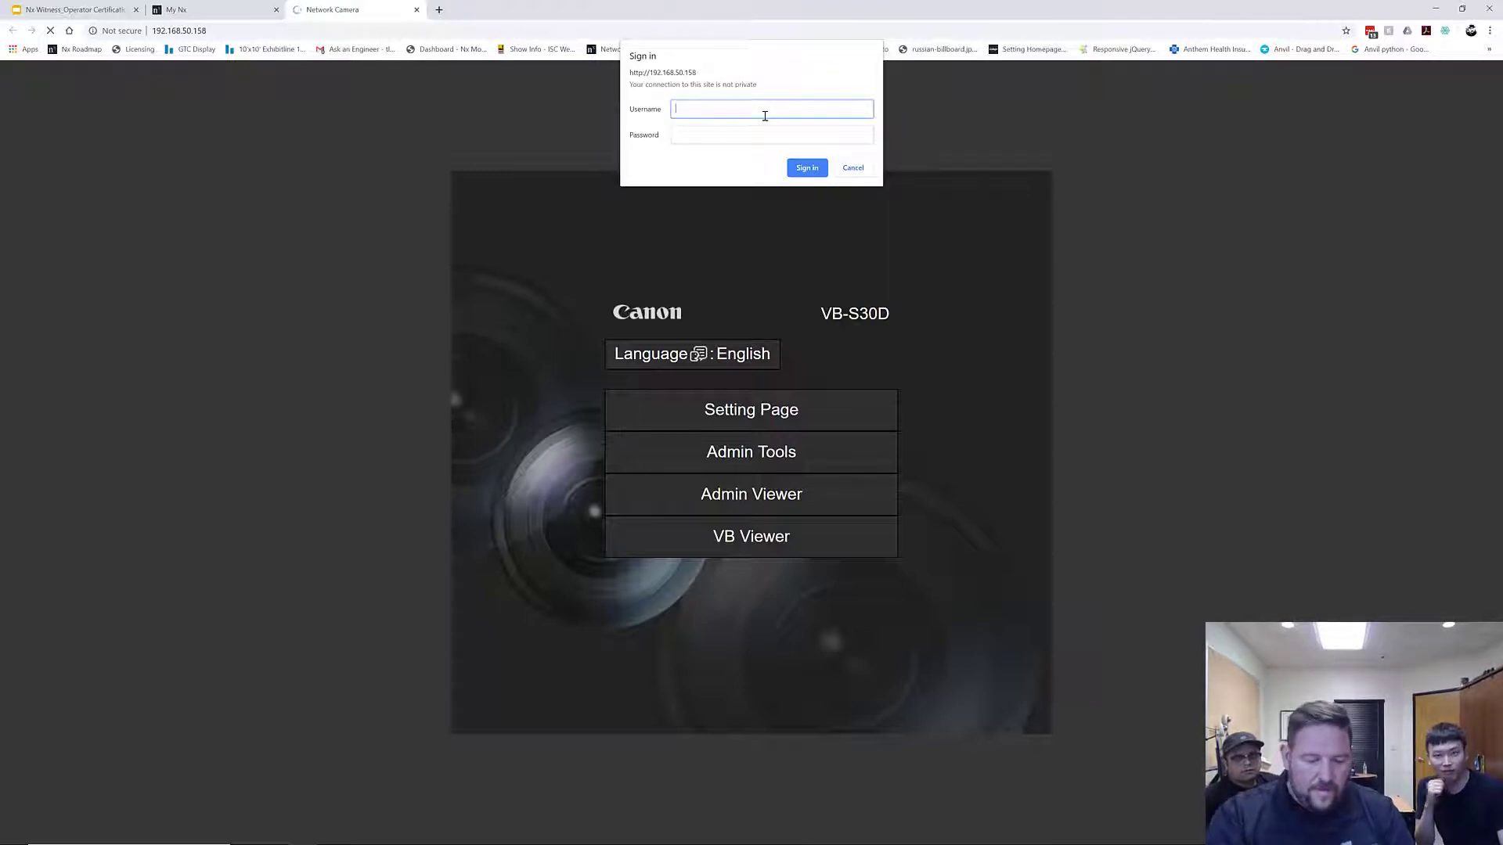
pyautogui.write('admin')
pyautogui.press('Tab')
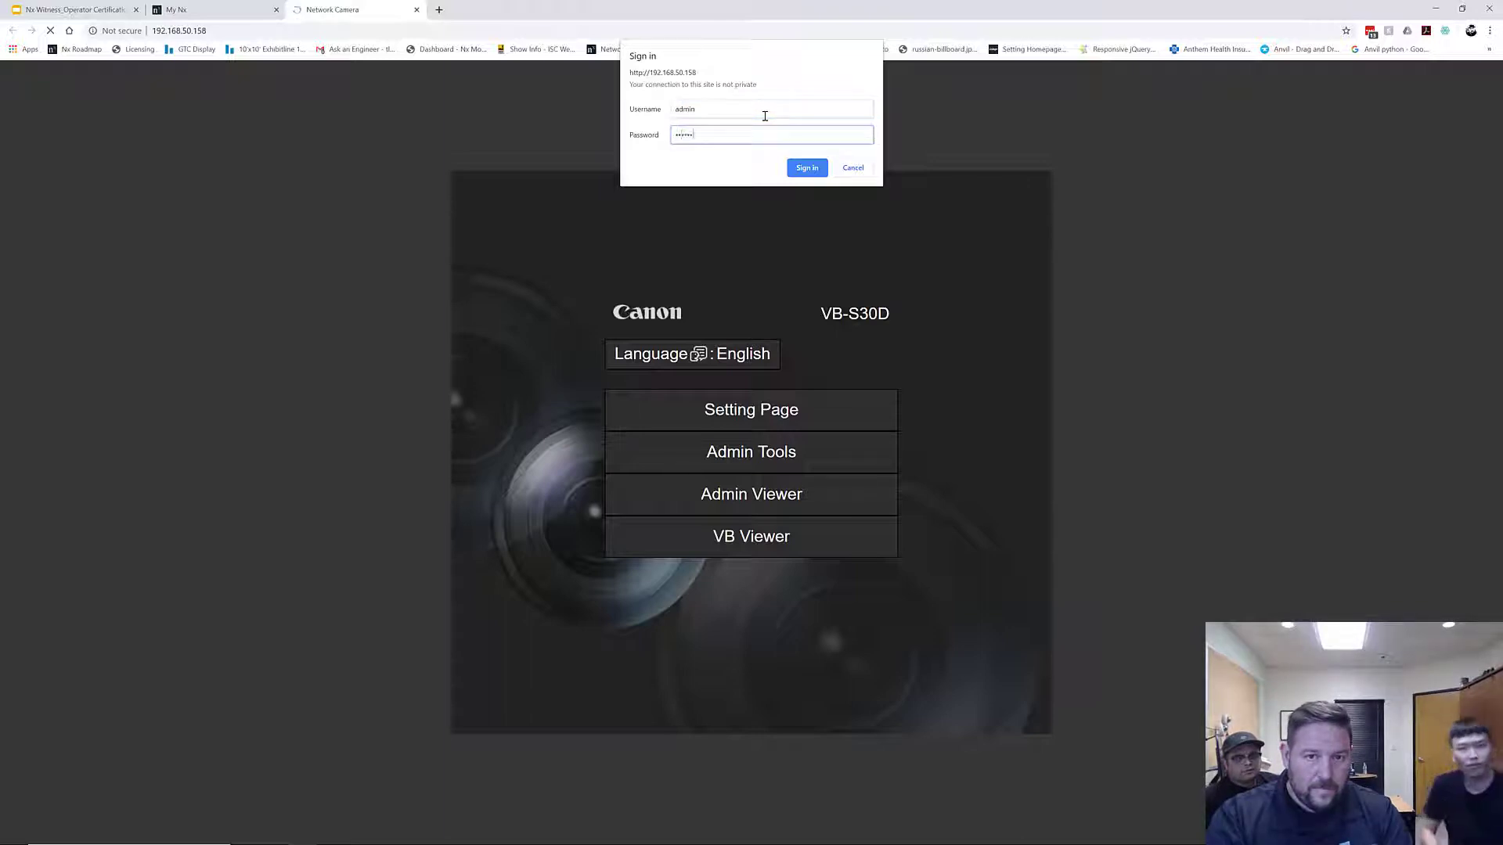
pyautogui.press('Return')
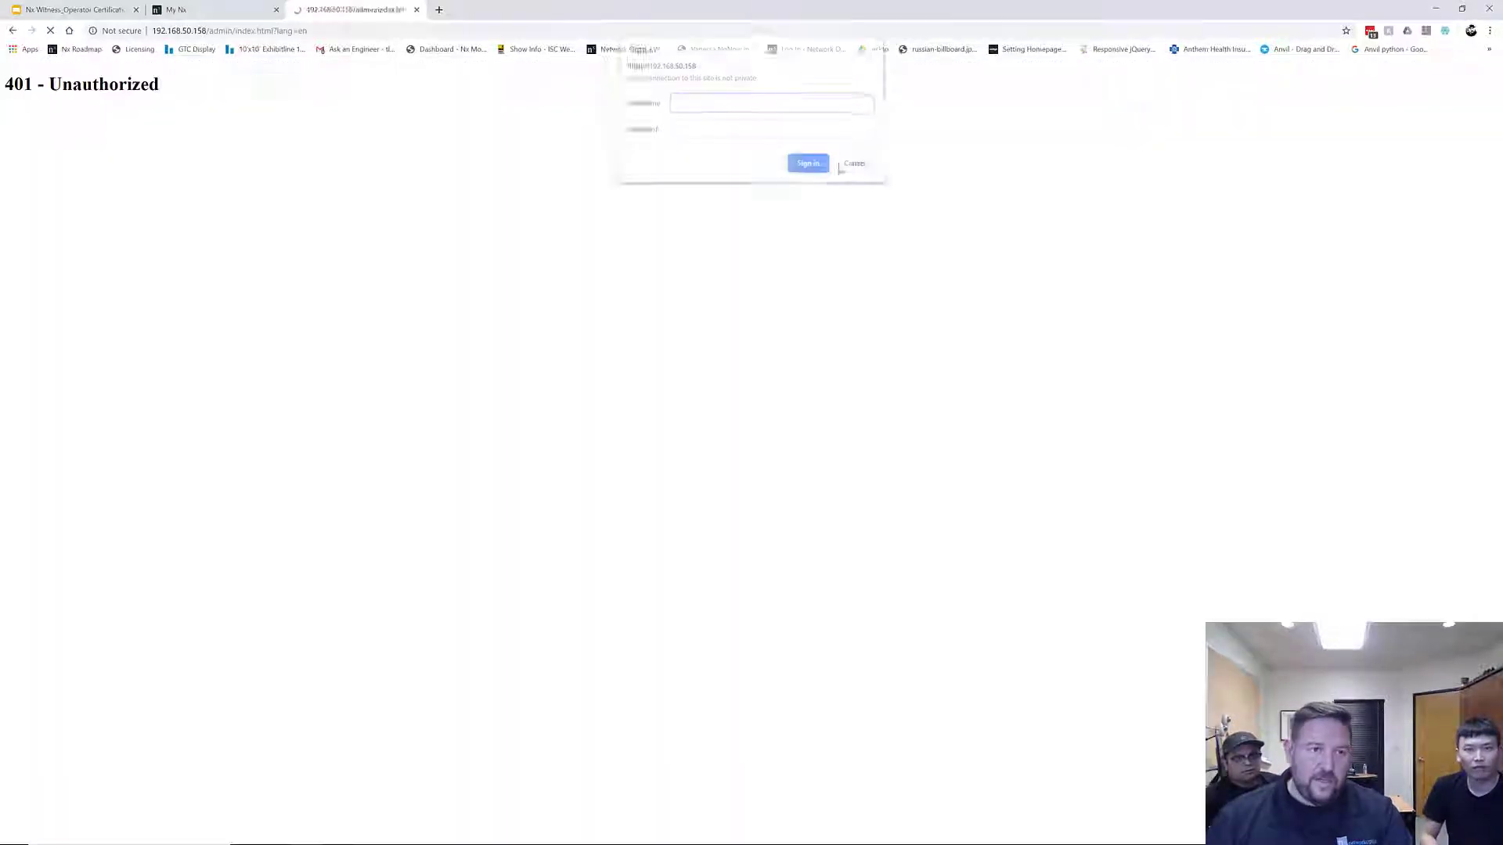
pyautogui.click(855, 170)
pyautogui.click(217, 10)
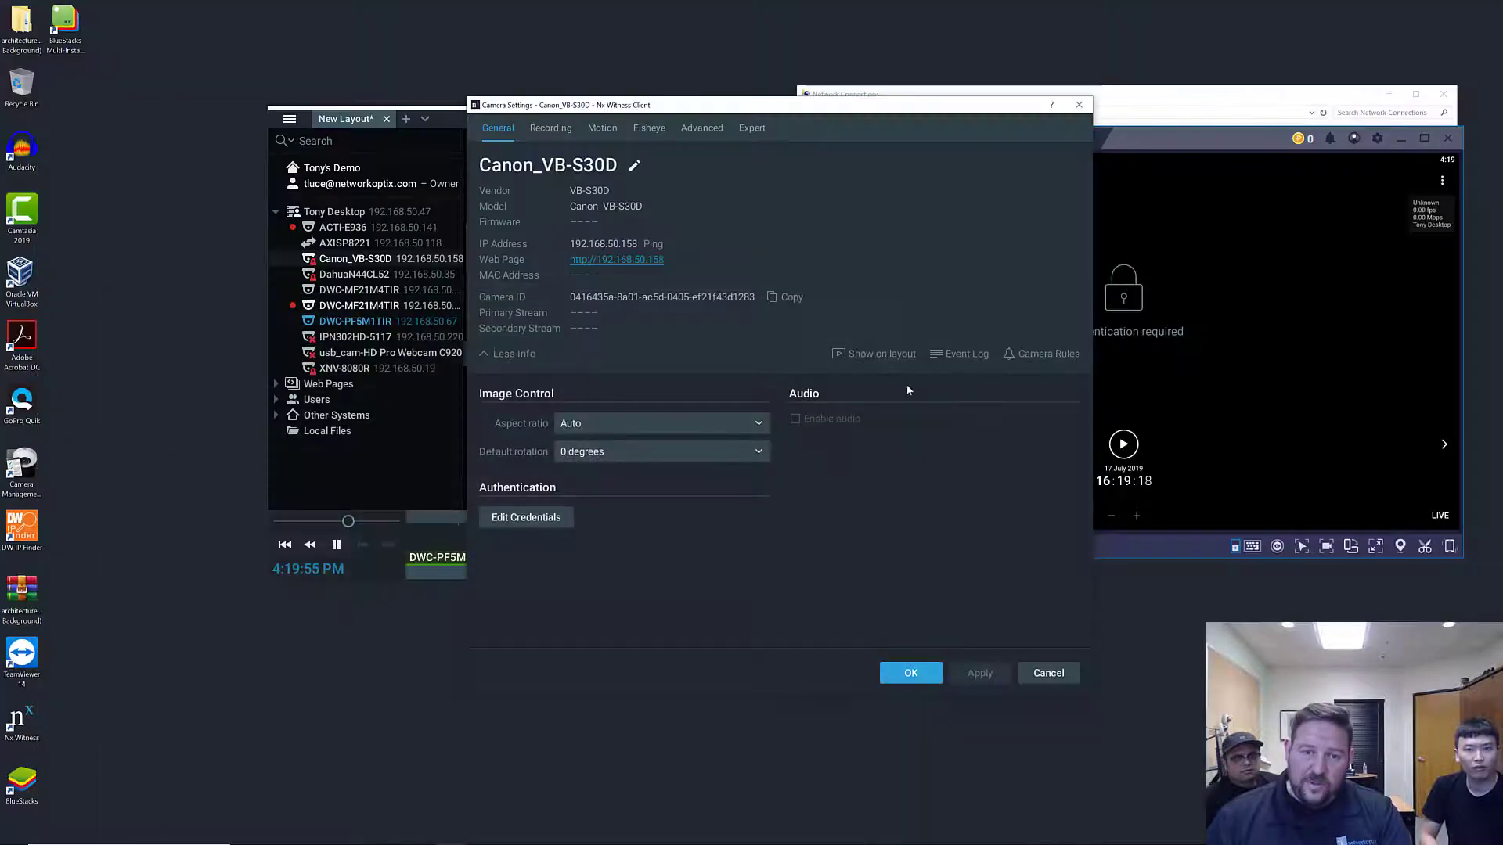
# Close the Canon_VB-S30D tile, dismiss the Email server and Server Conflict notifications, and return to Slides
pyautogui.click(1078, 105)
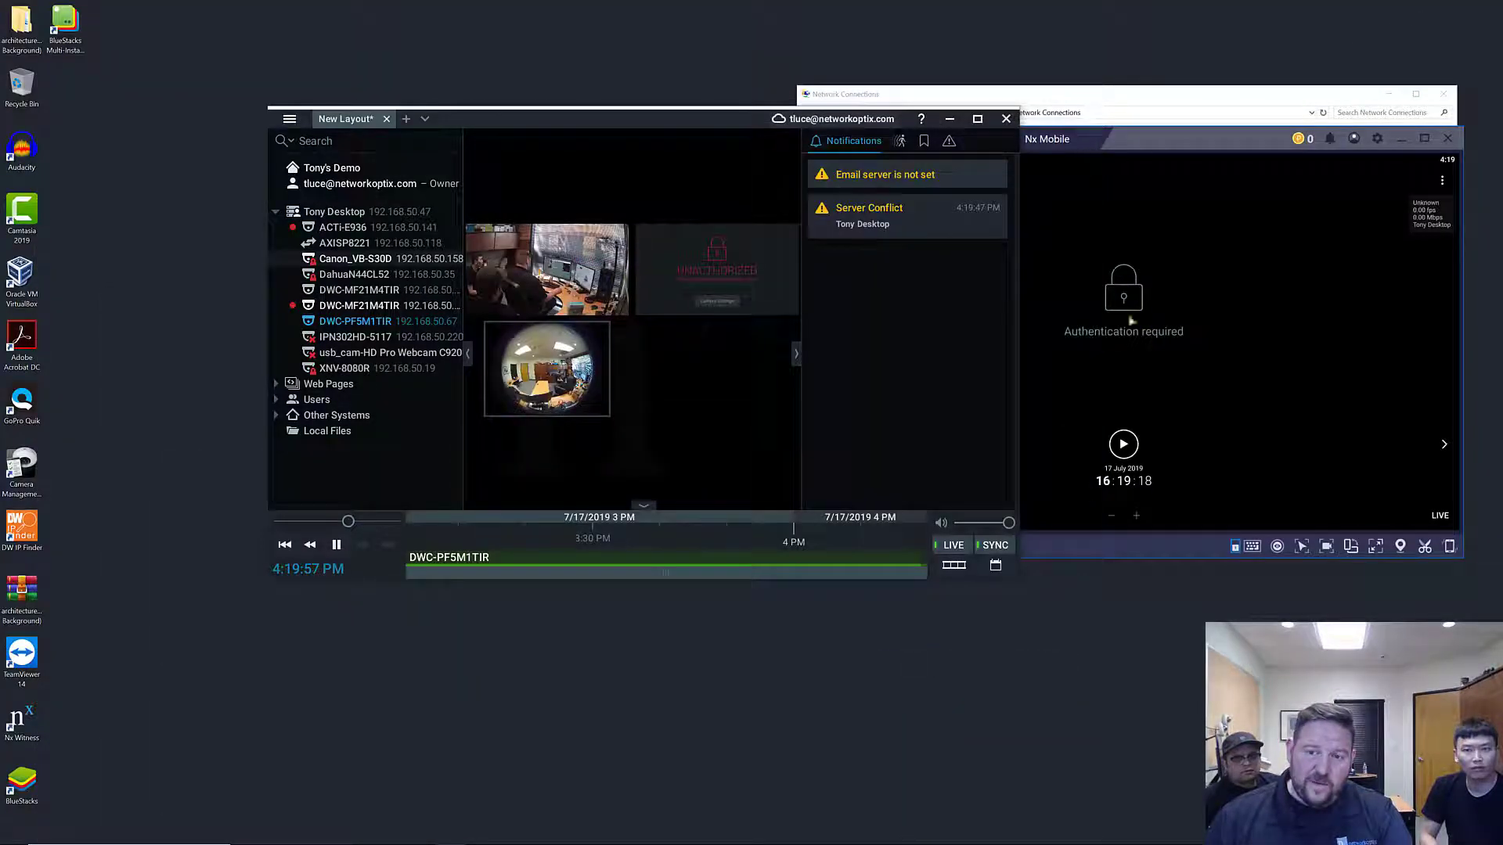
pyautogui.moveTo(716, 271)
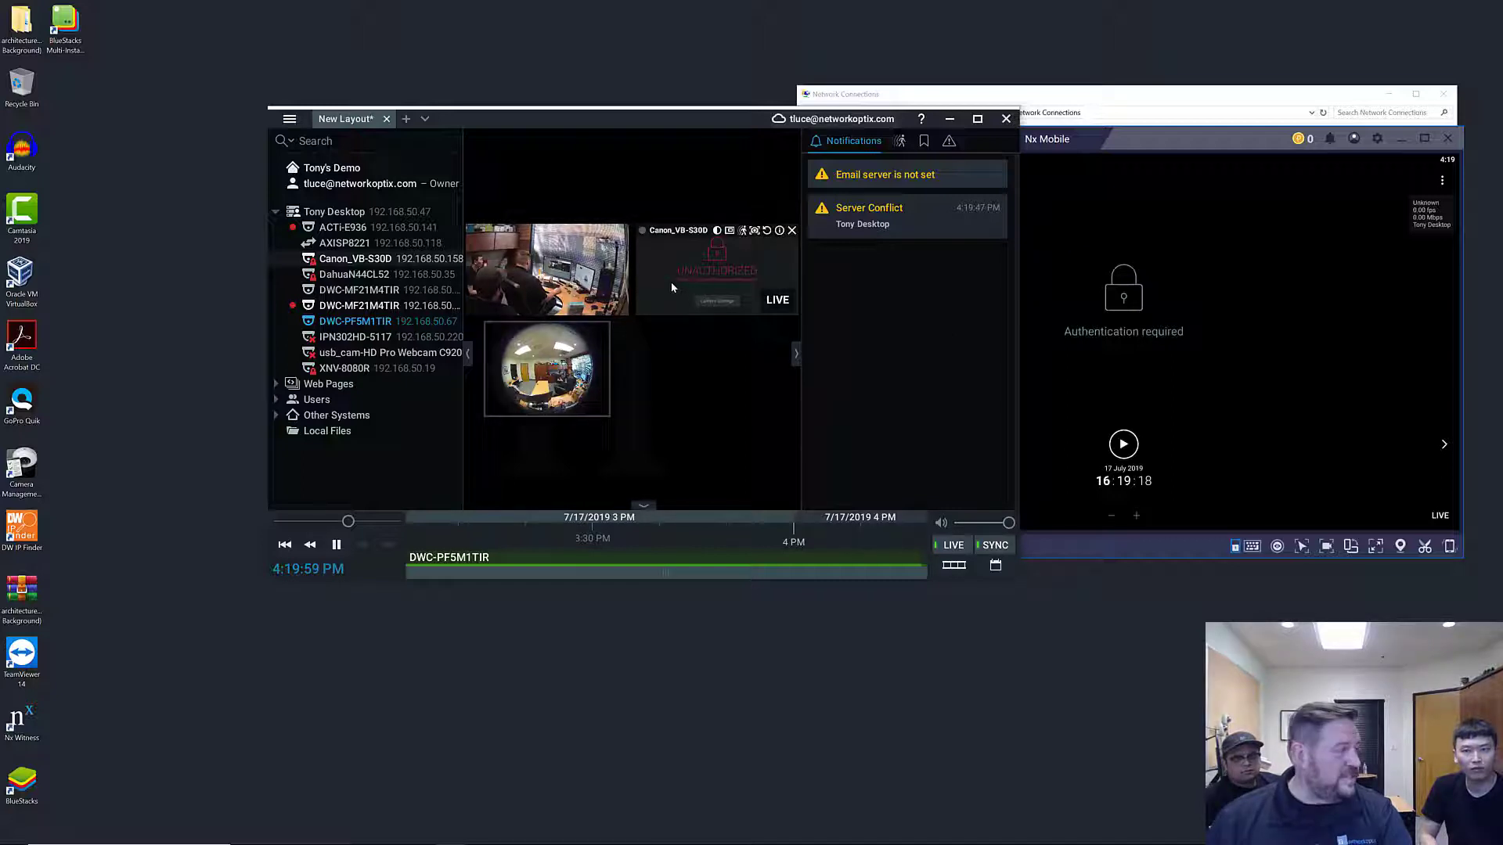
pyautogui.click(790, 232)
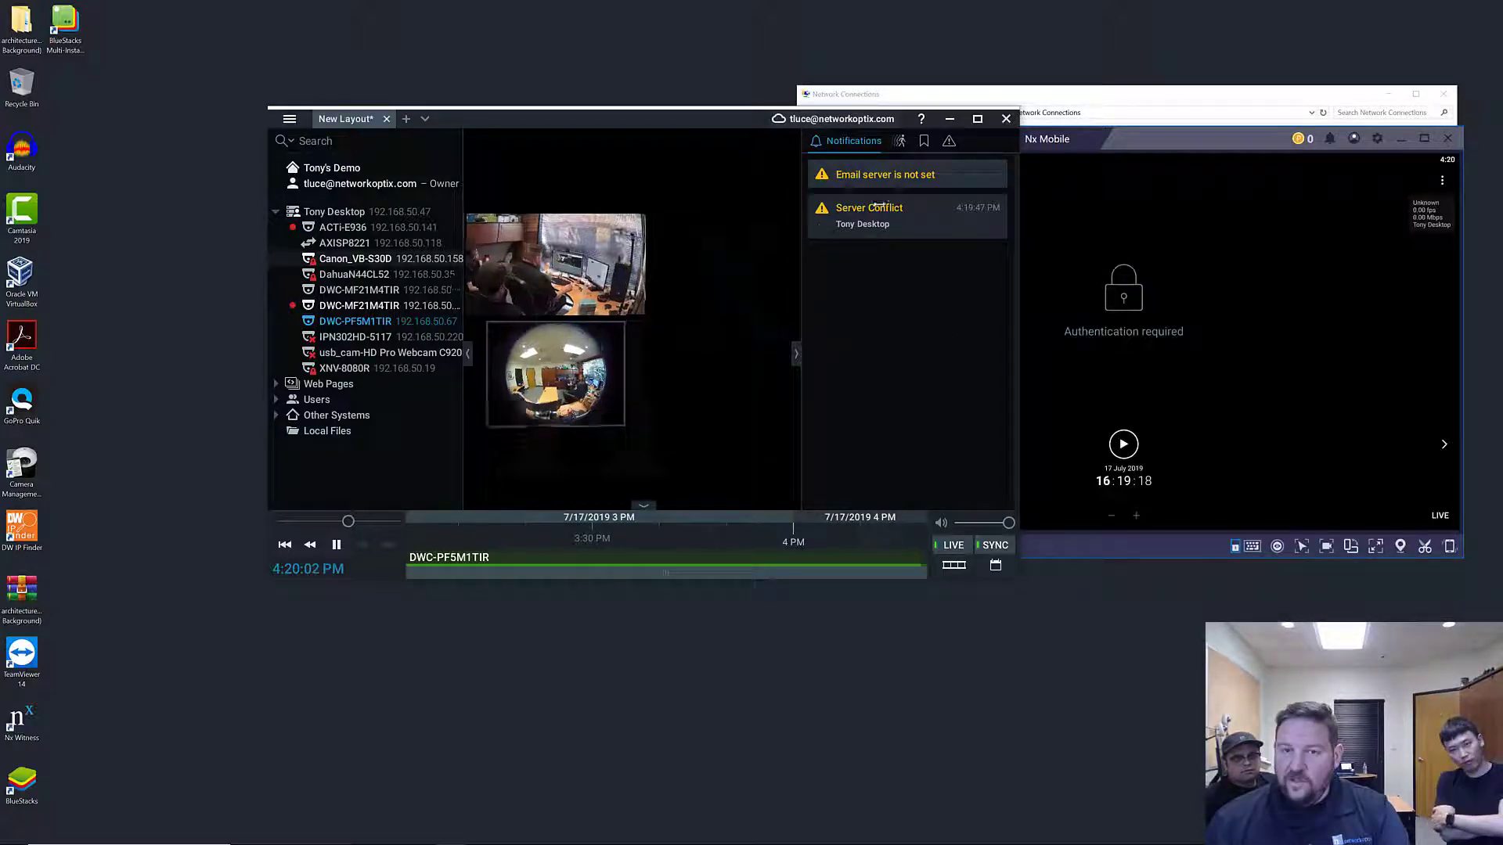
pyautogui.click(997, 173)
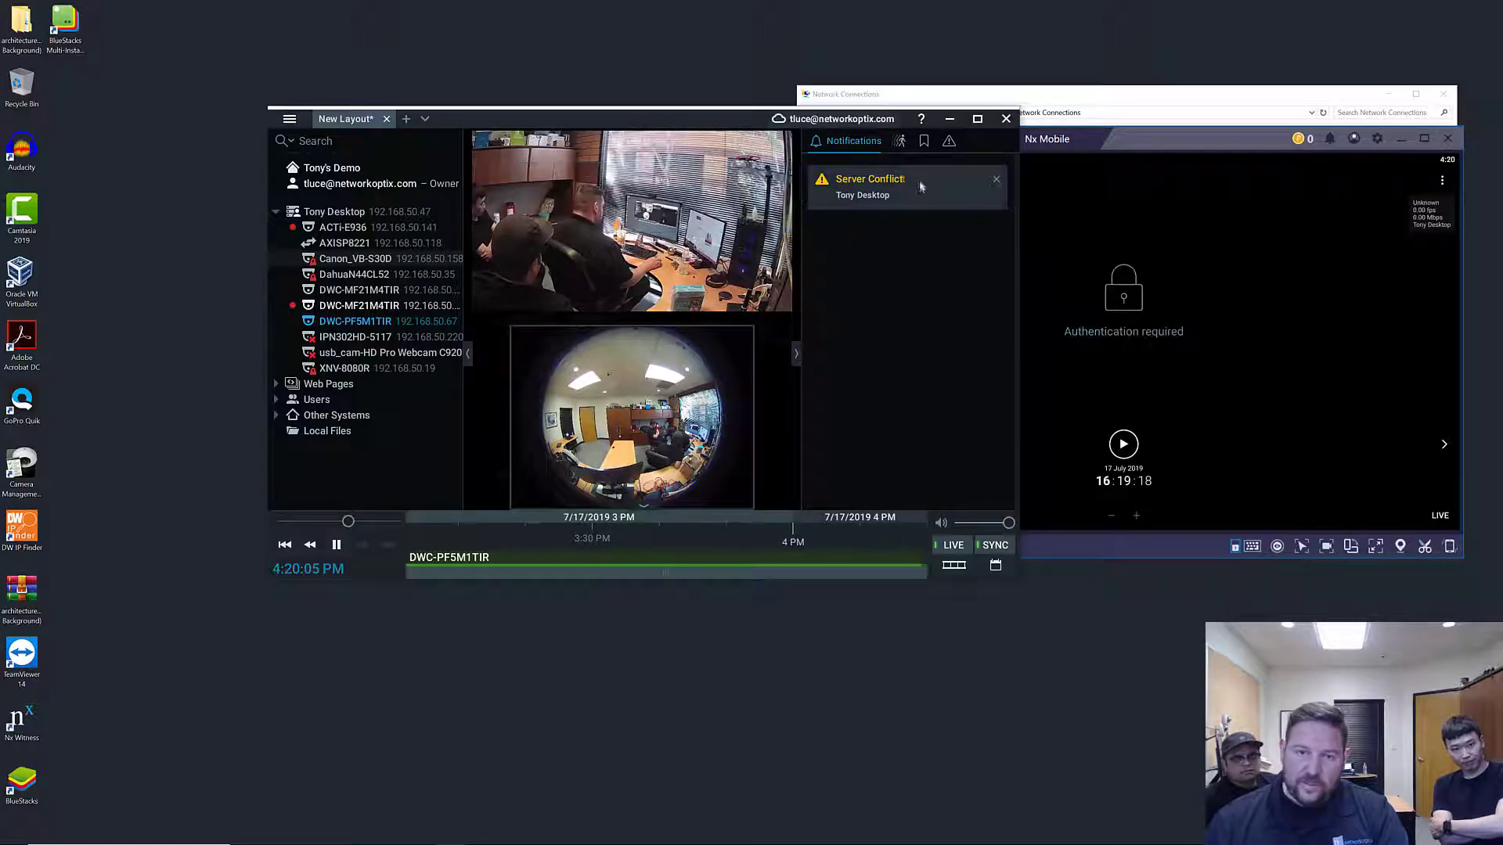
pyautogui.click(995, 180)
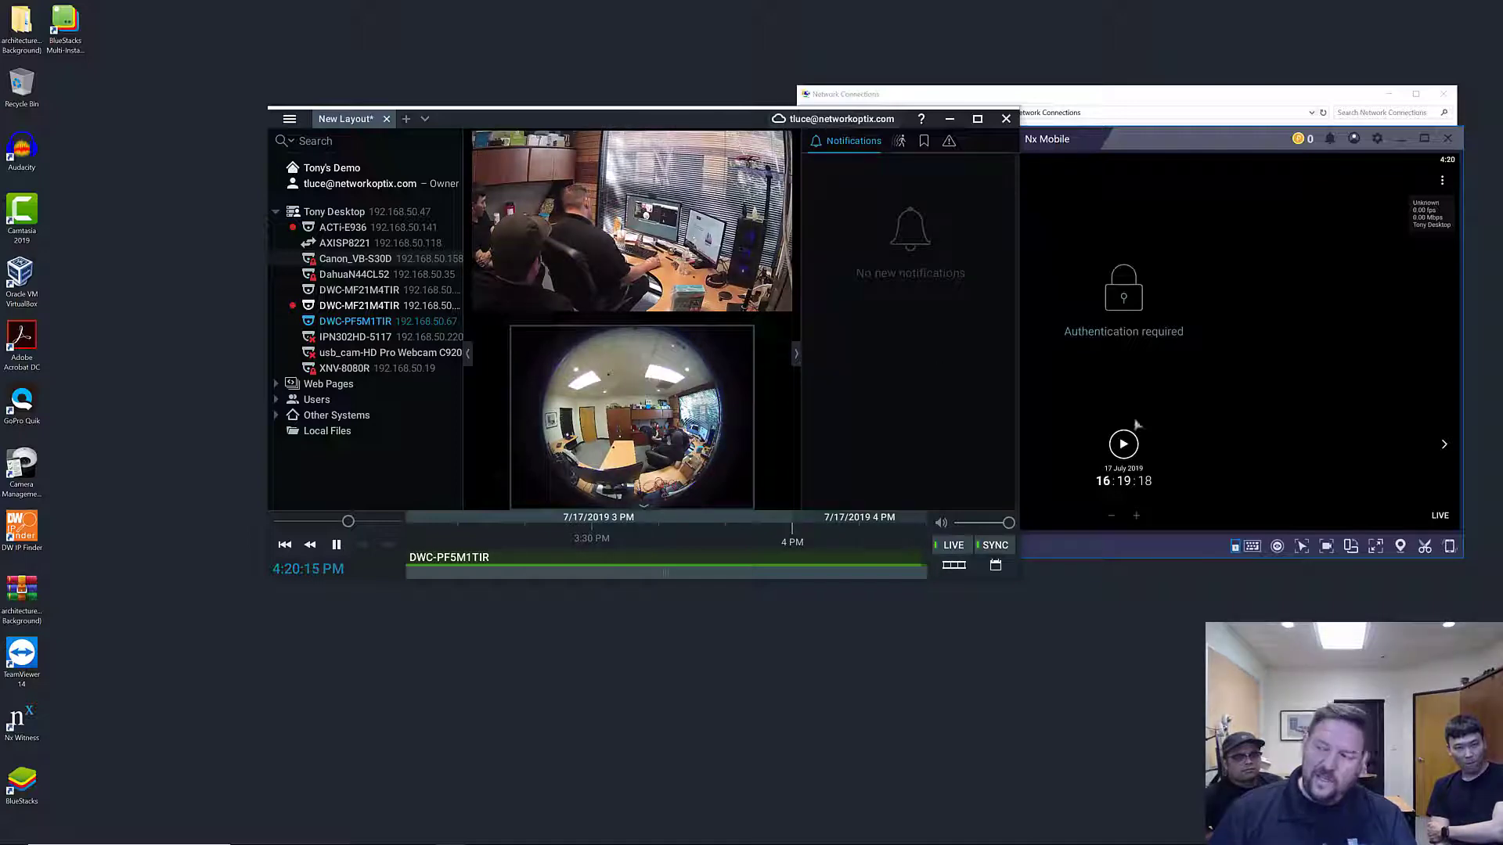
pyautogui.moveTo(303, 833)
pyautogui.click(184, 785)
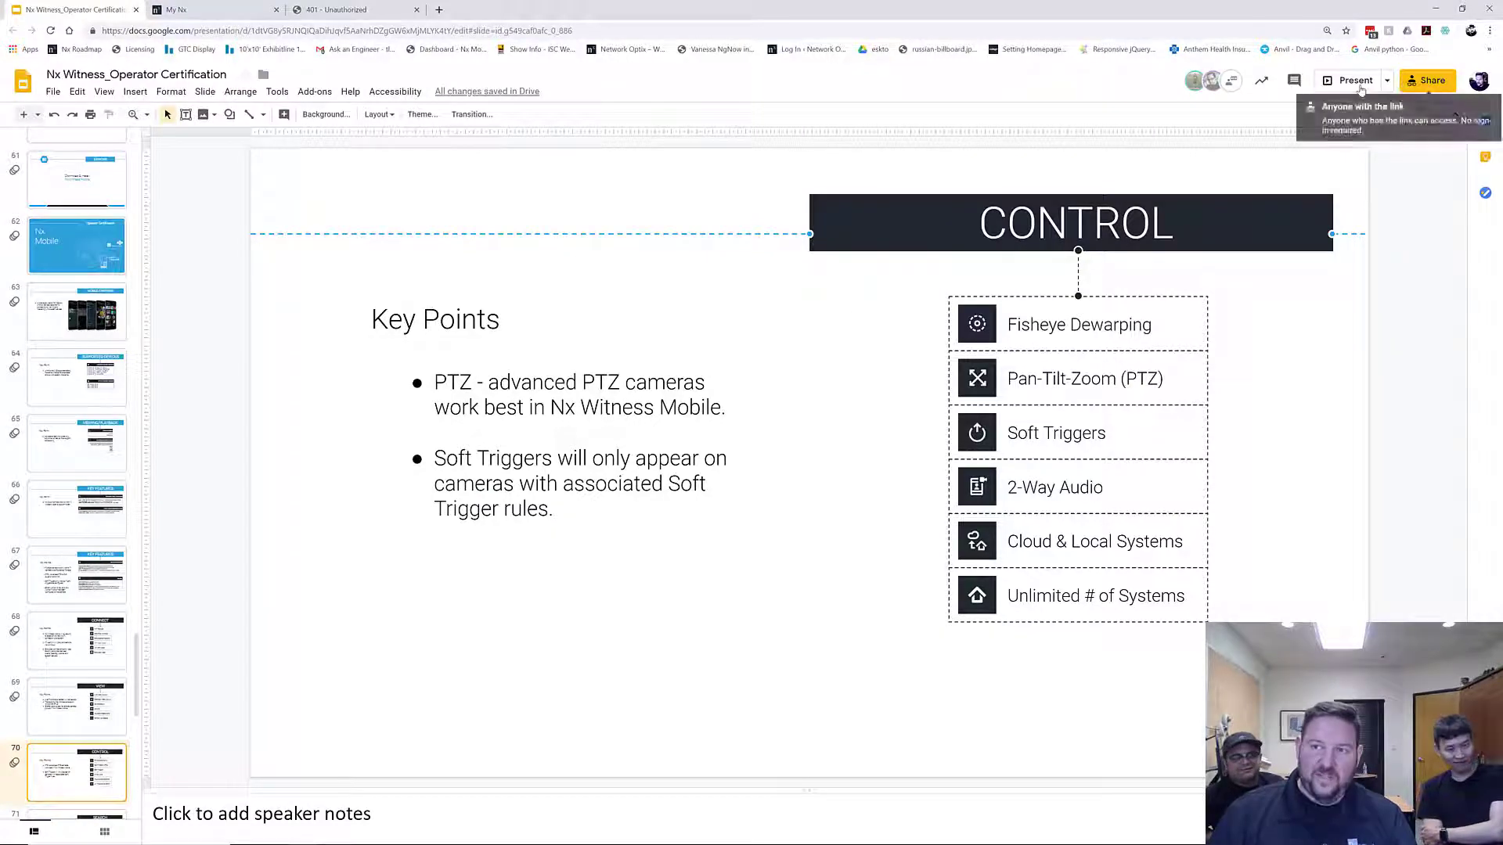
# Start the full-screen slideshow, which begins loading the Control slide
pyautogui.click(1357, 83)
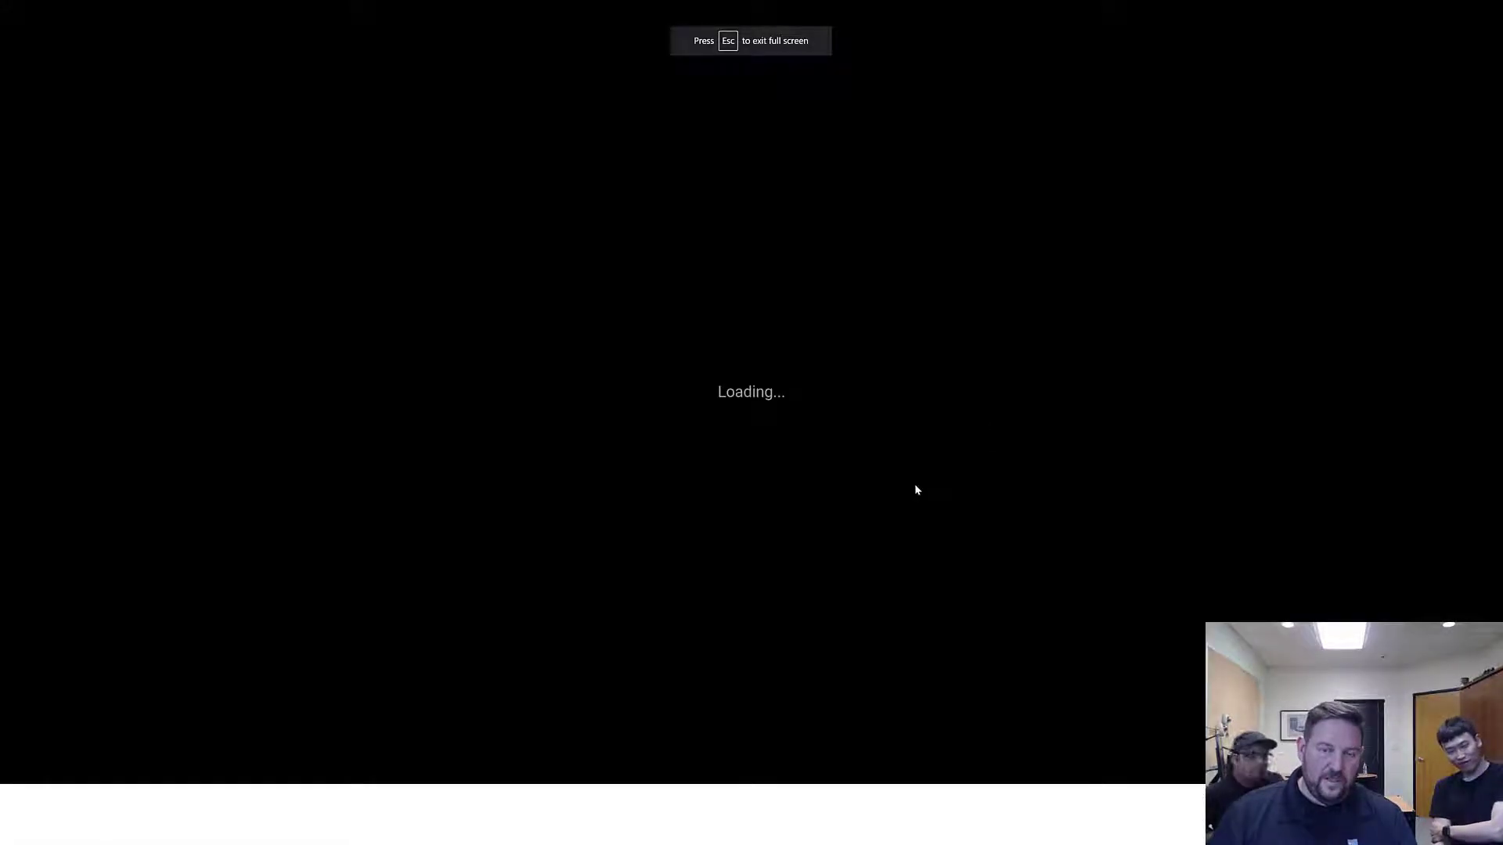